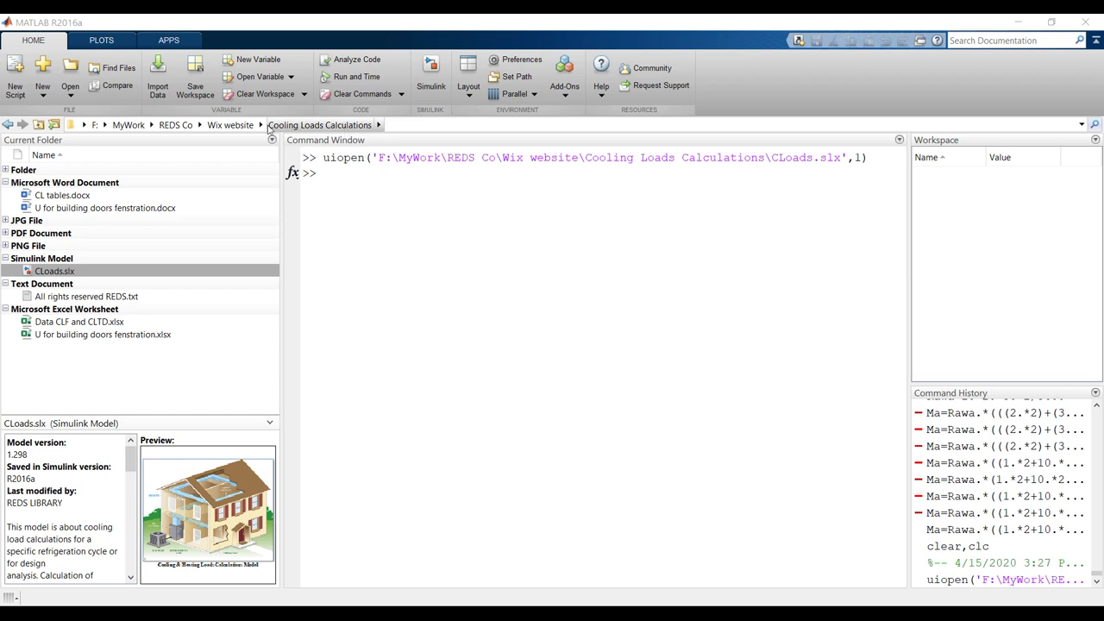
left_click(86, 128)
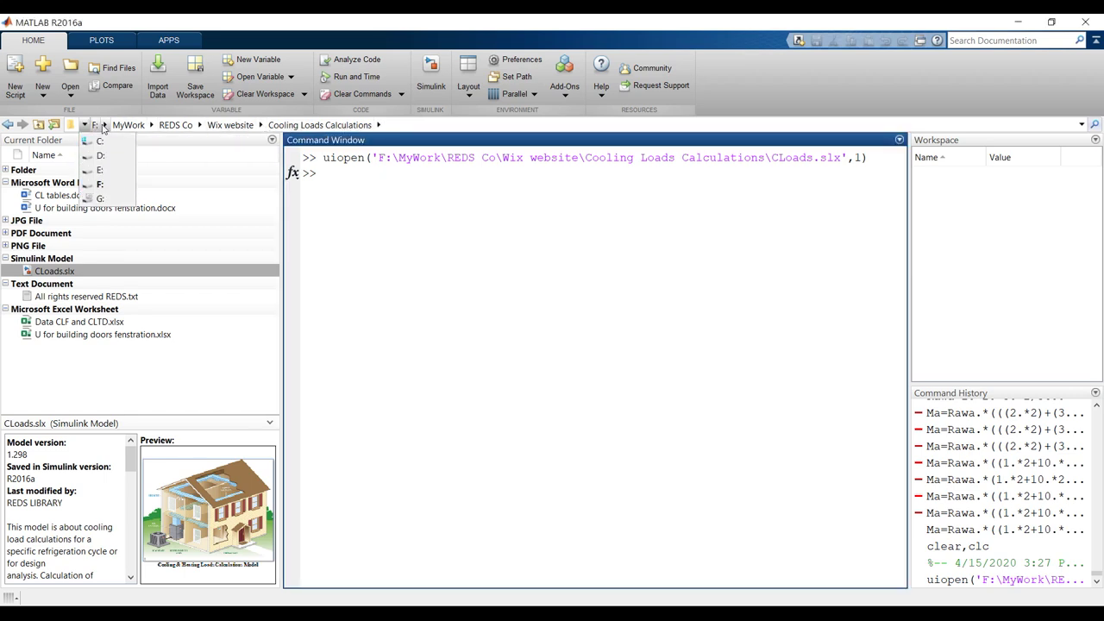
left_click(395, 123)
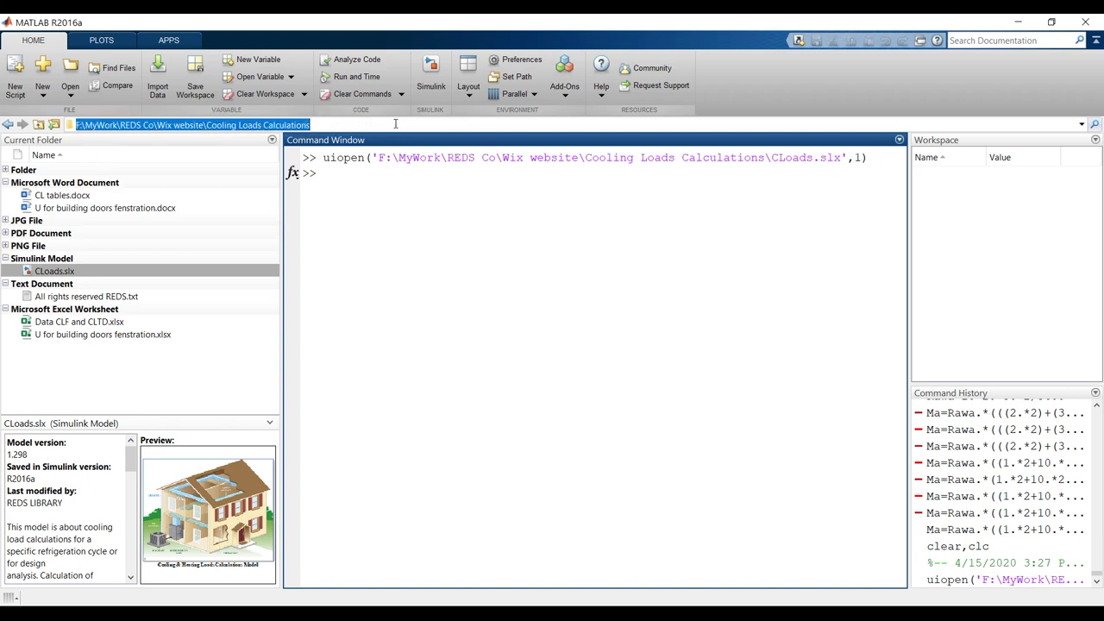
left_click(623, 301)
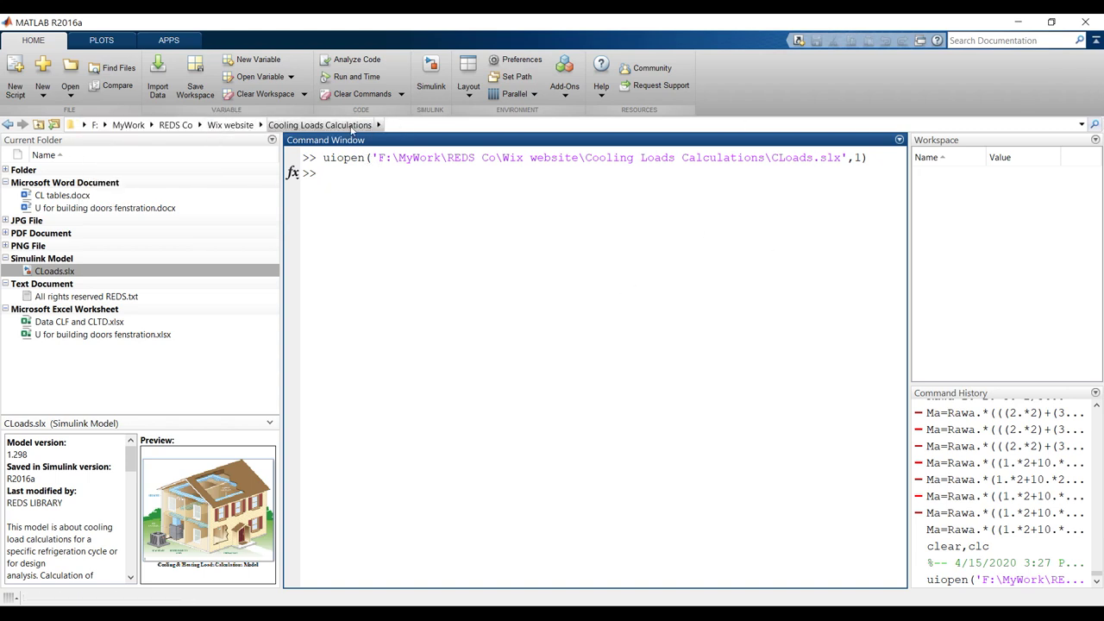
left_click(261, 125)
scroll(331, 173, "down", 4)
scroll(331, 173, "up", 1)
left_click(330, 171)
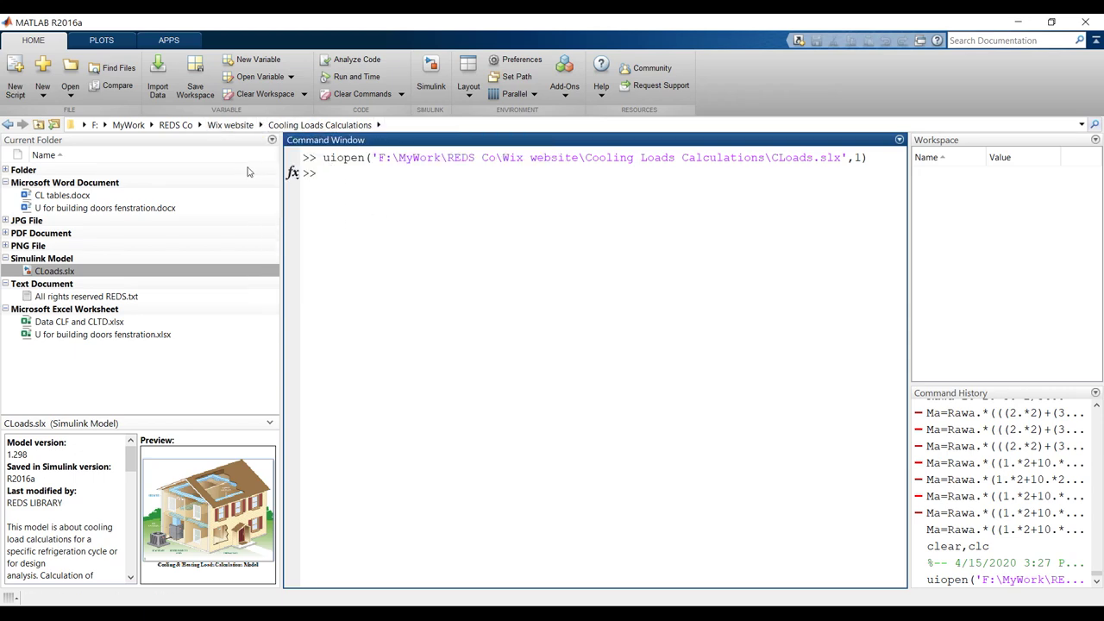
left_click(271, 140)
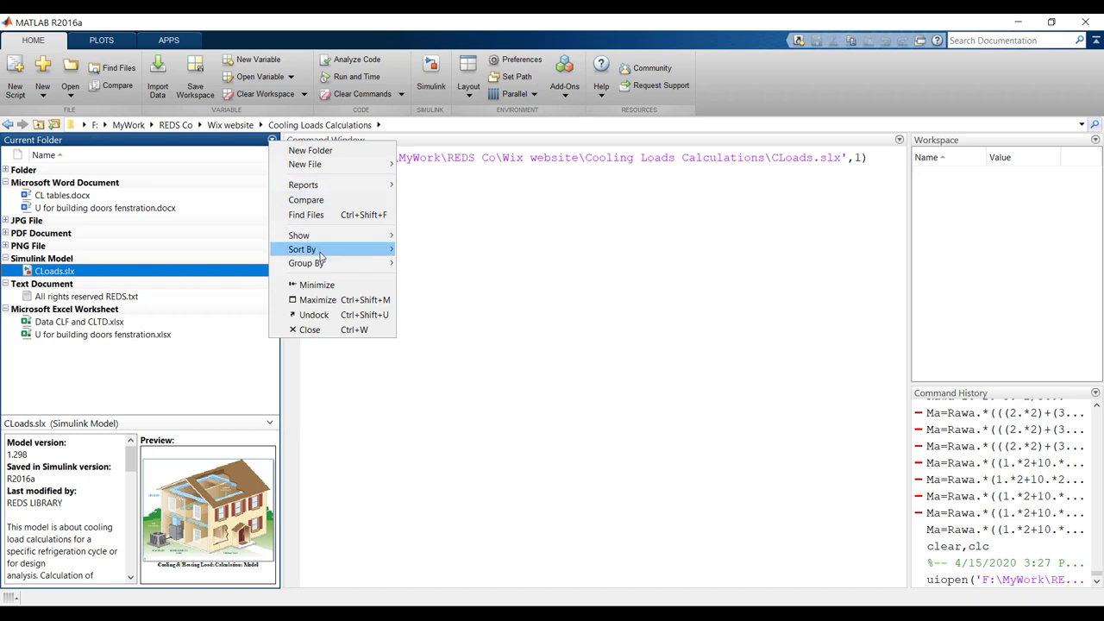
mouse_move(321, 256)
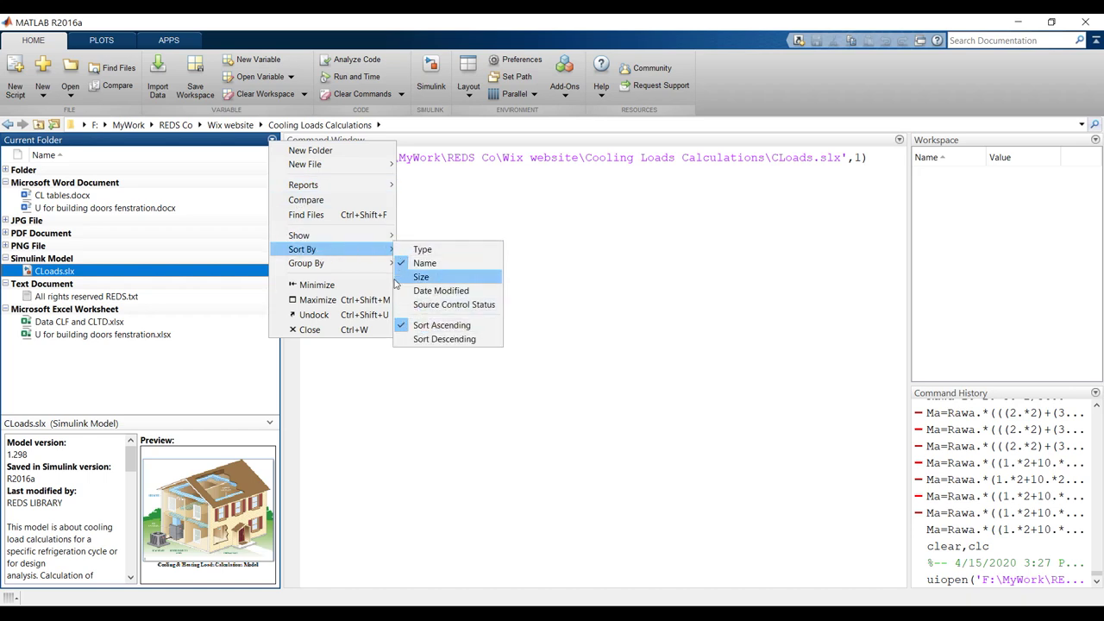
left_click(548, 302)
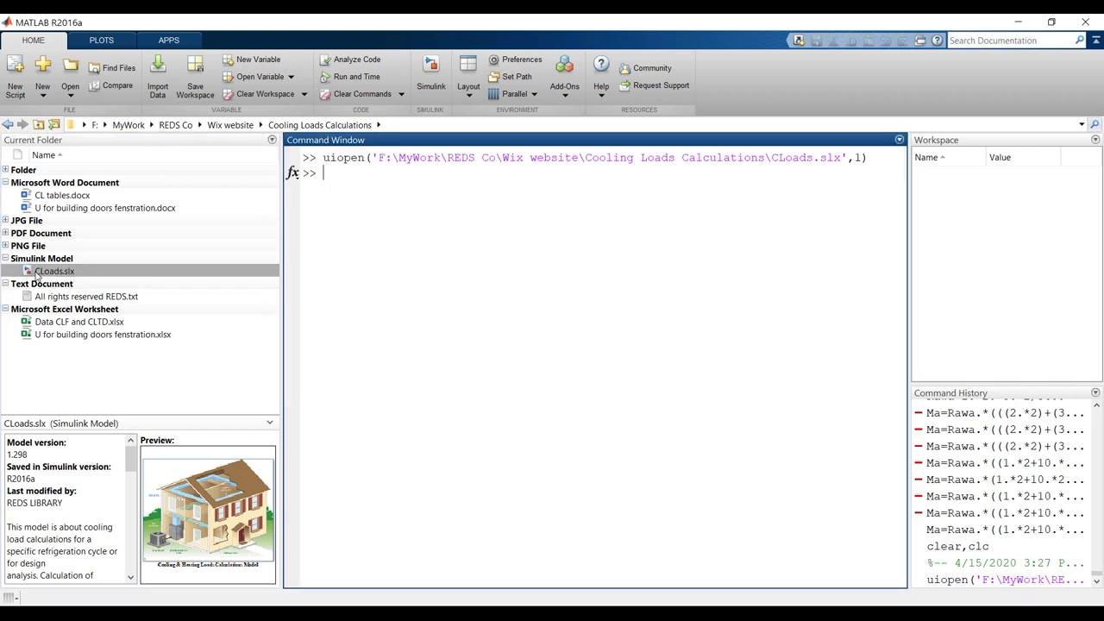
- Open the CLoads.slx model and read the mask description of its Cooling & Heating Loads Calculations Model block
left_click(29, 272)
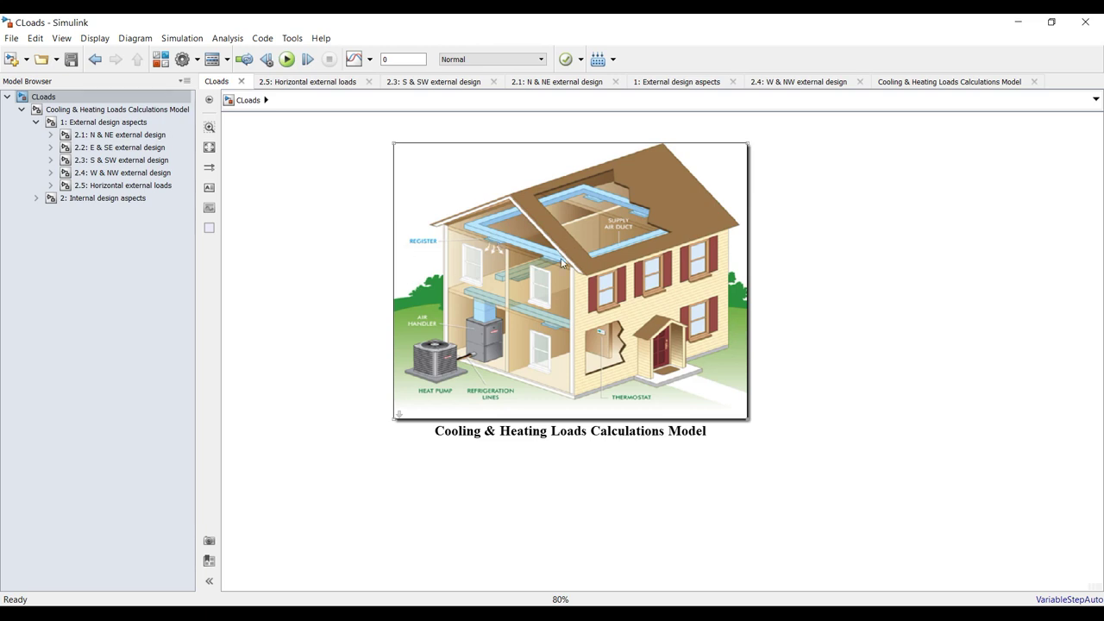
double_click(453, 198)
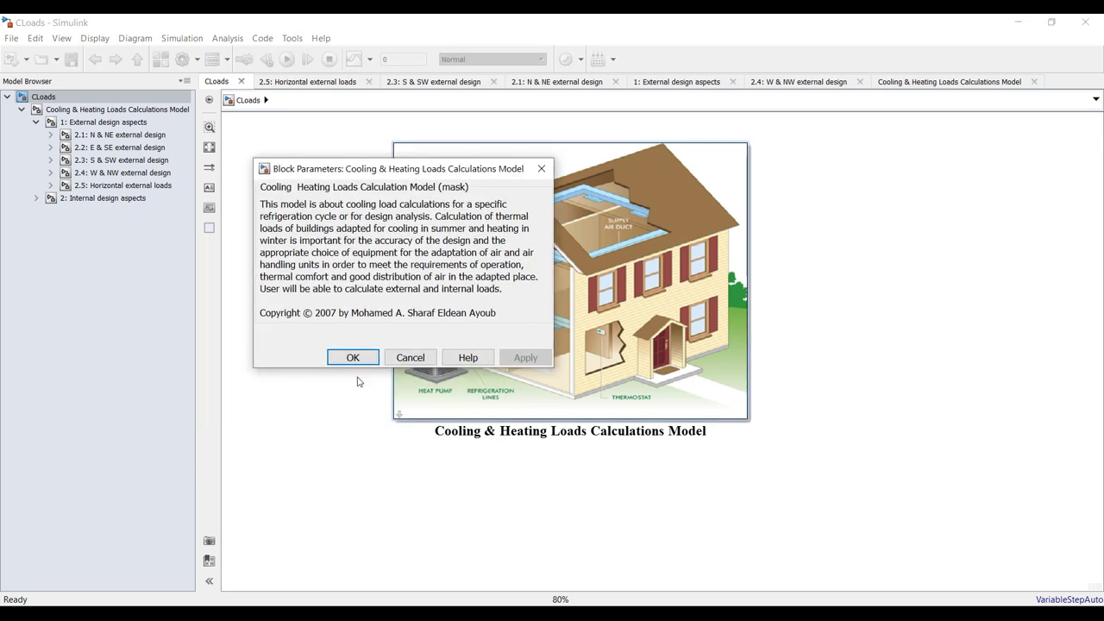
left_click(353, 358)
- Open the Cooling & Heating Loads Calculations Model subsystem, fit its diagram to the view and widen the canvas
left_click(121, 112)
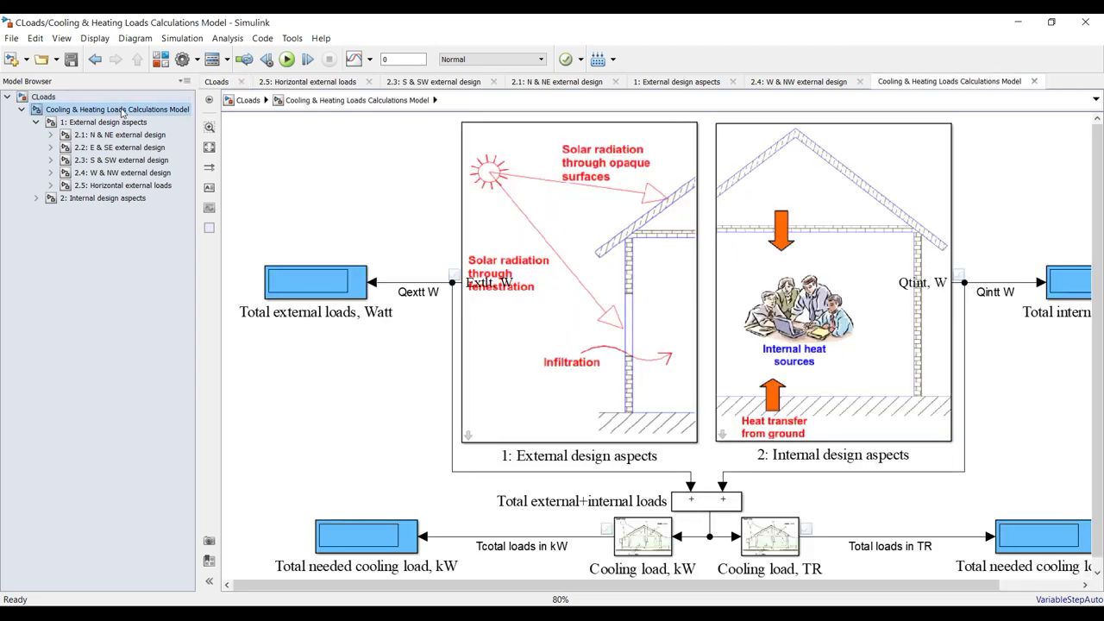
left_click(209, 147)
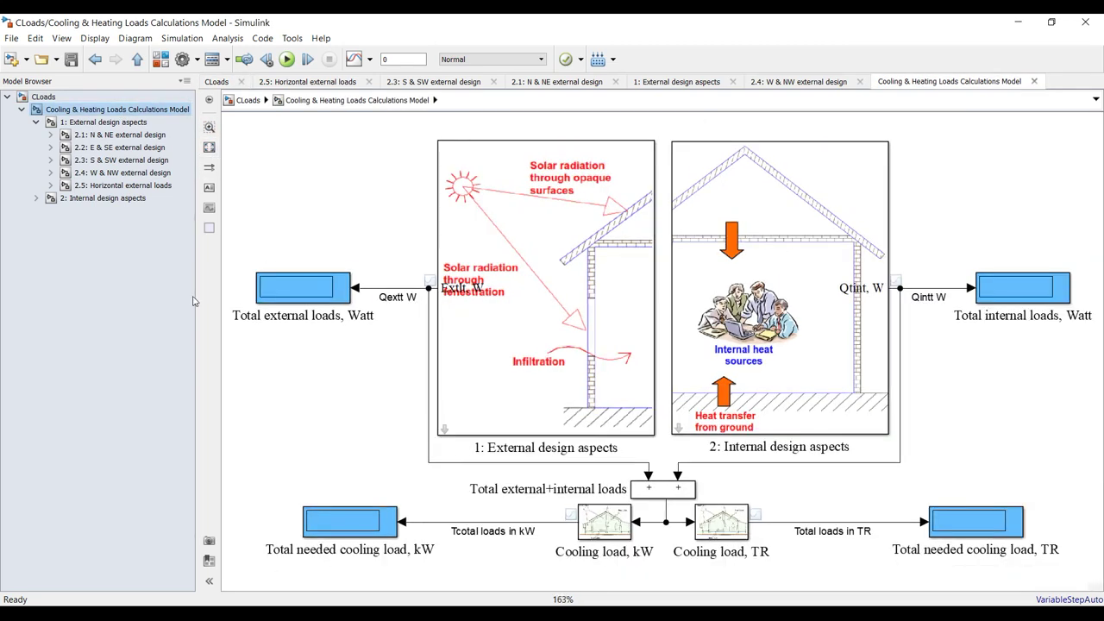
left_click_drag(196, 302, 164, 302)
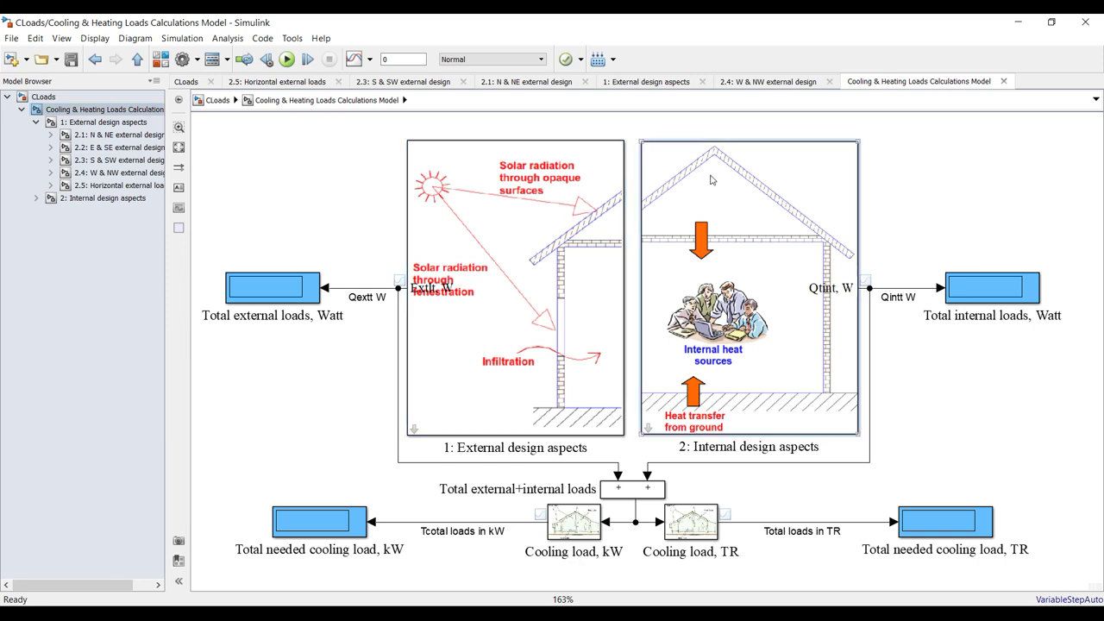
- Display the block parameters of External design aspects and Internal design aspects side by side
double_click(489, 235)
left_click_drag(350, 162, 289, 104)
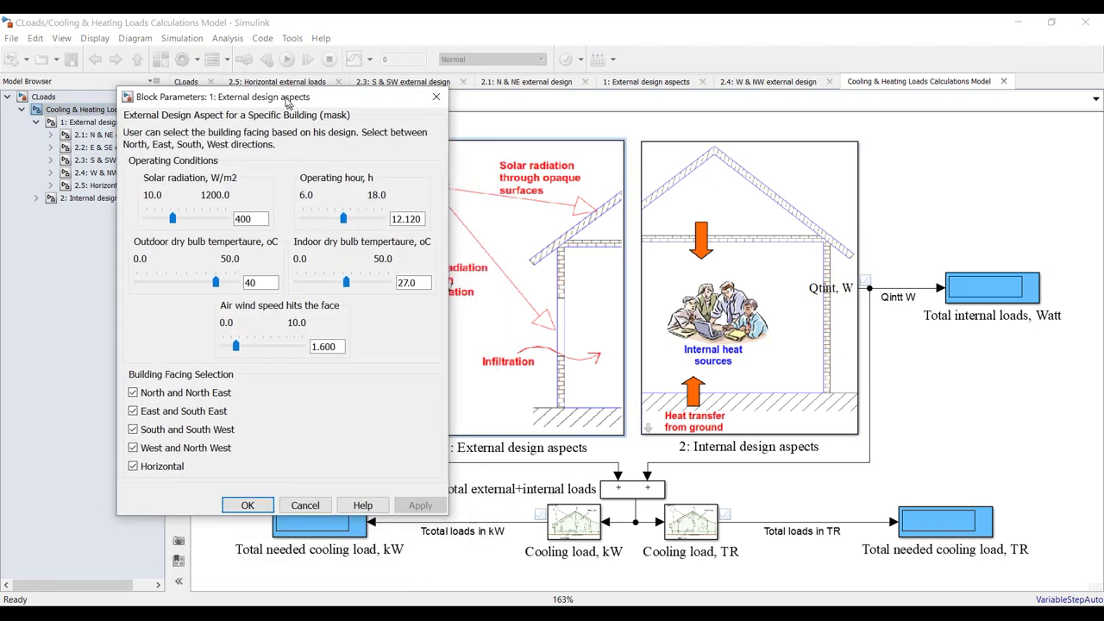
left_click(435, 96)
double_click(654, 231)
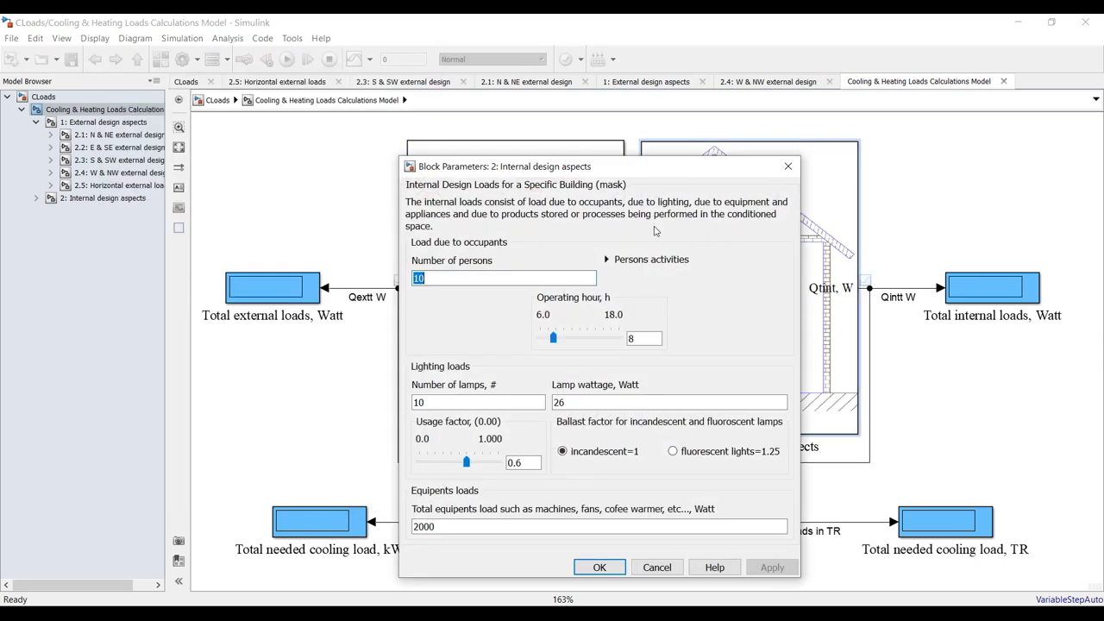
left_click_drag(651, 169, 826, 88)
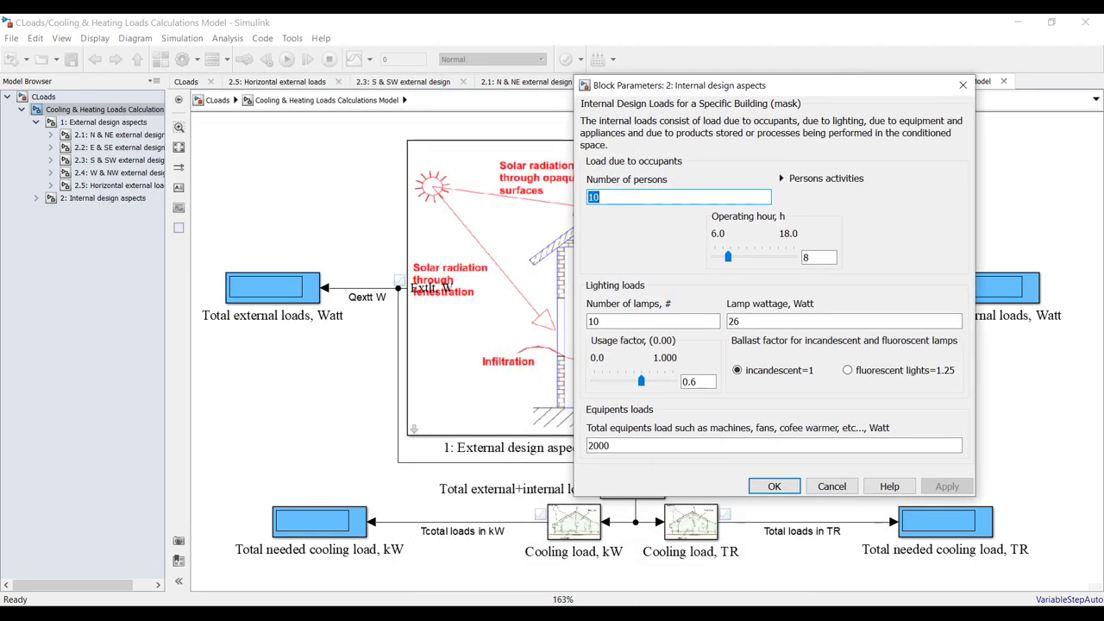
mouse_move(592, 604)
left_click(682, 552)
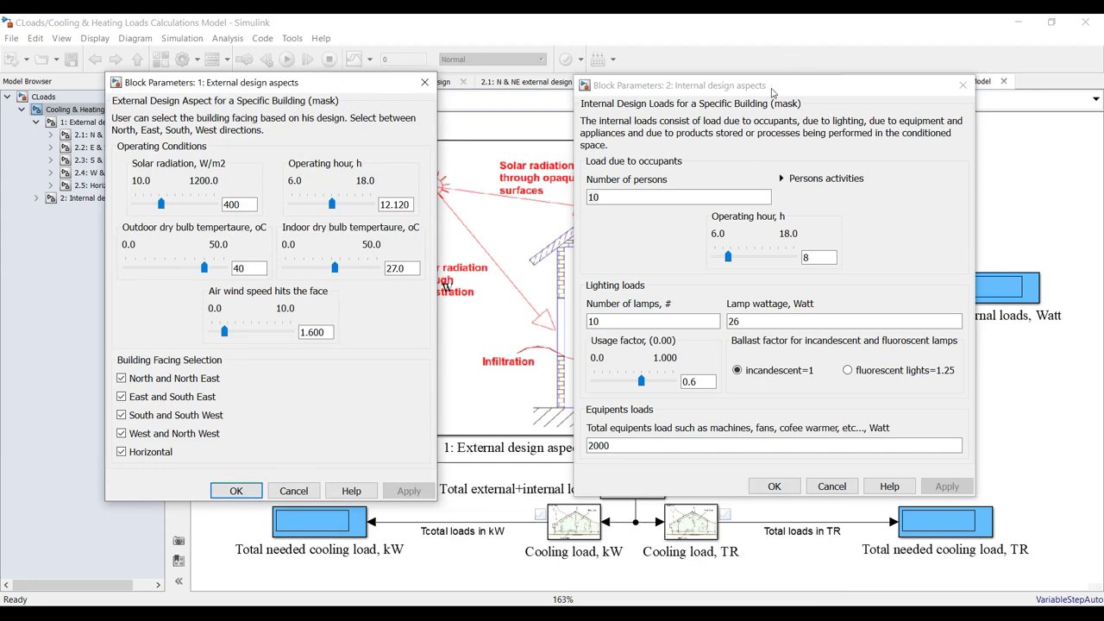
left_click_drag(774, 92, 709, 88)
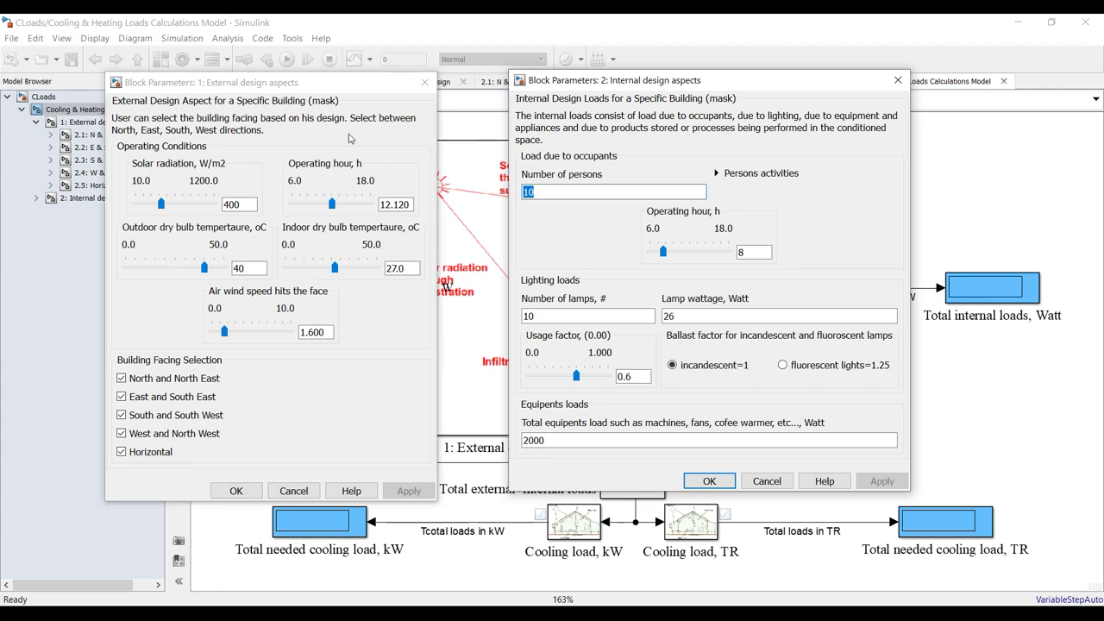
- Set the operating hour of the external design aspects to 12 and apply it
left_click(248, 204)
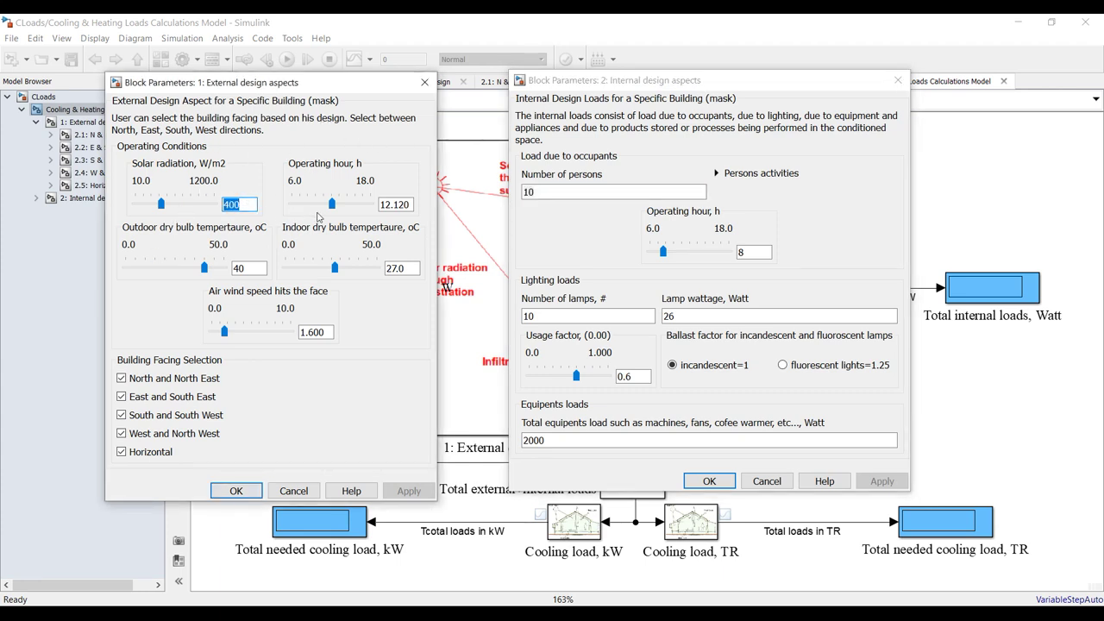
left_click(391, 206)
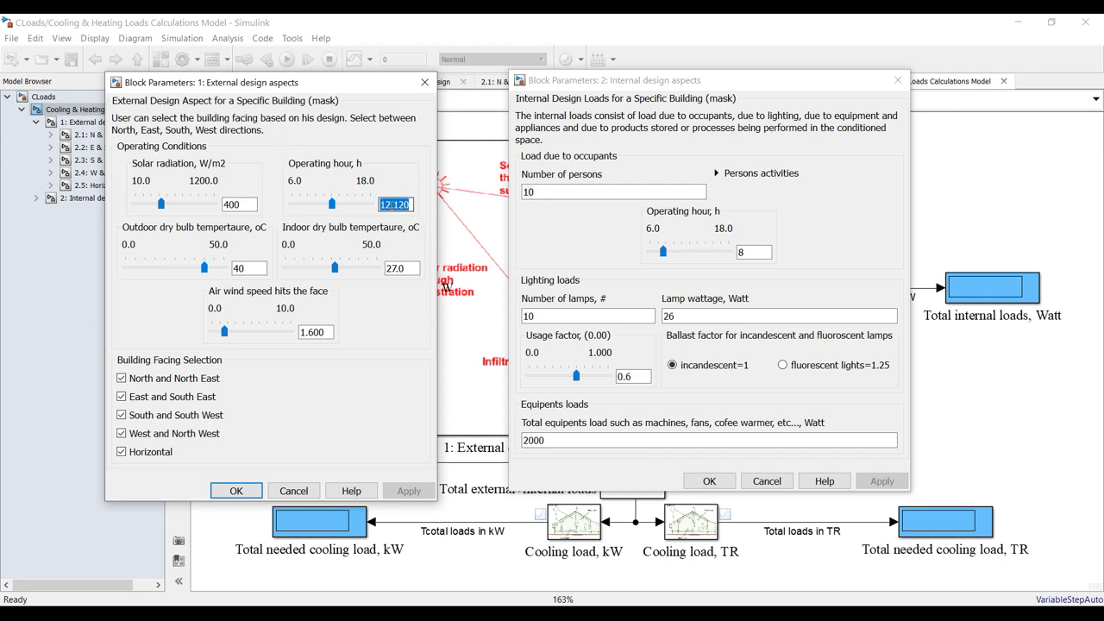
type("12")
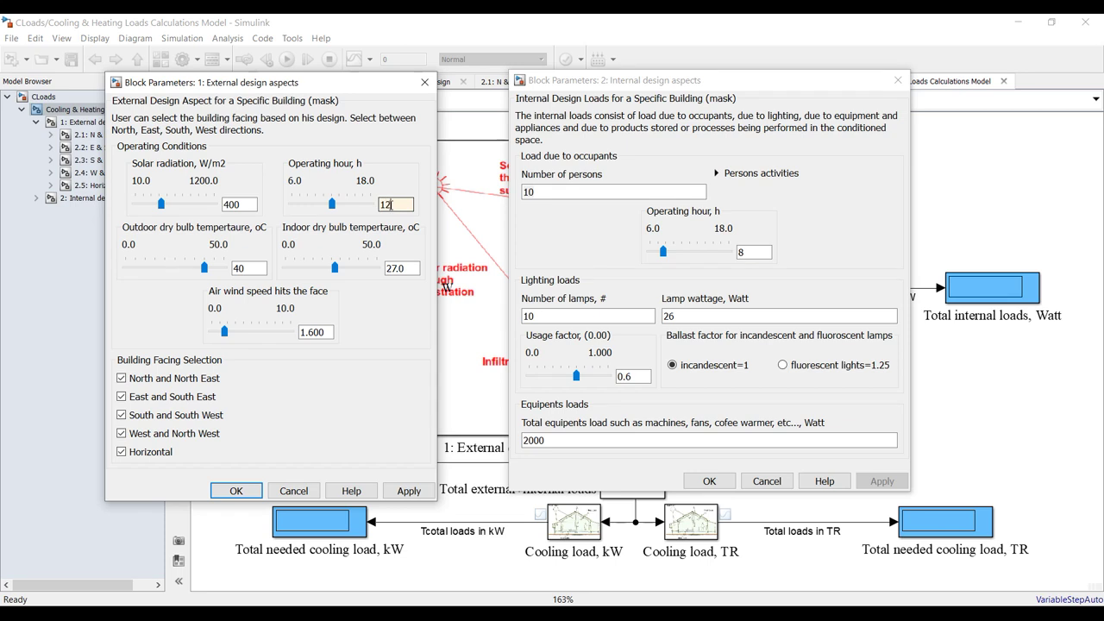
left_click(412, 493)
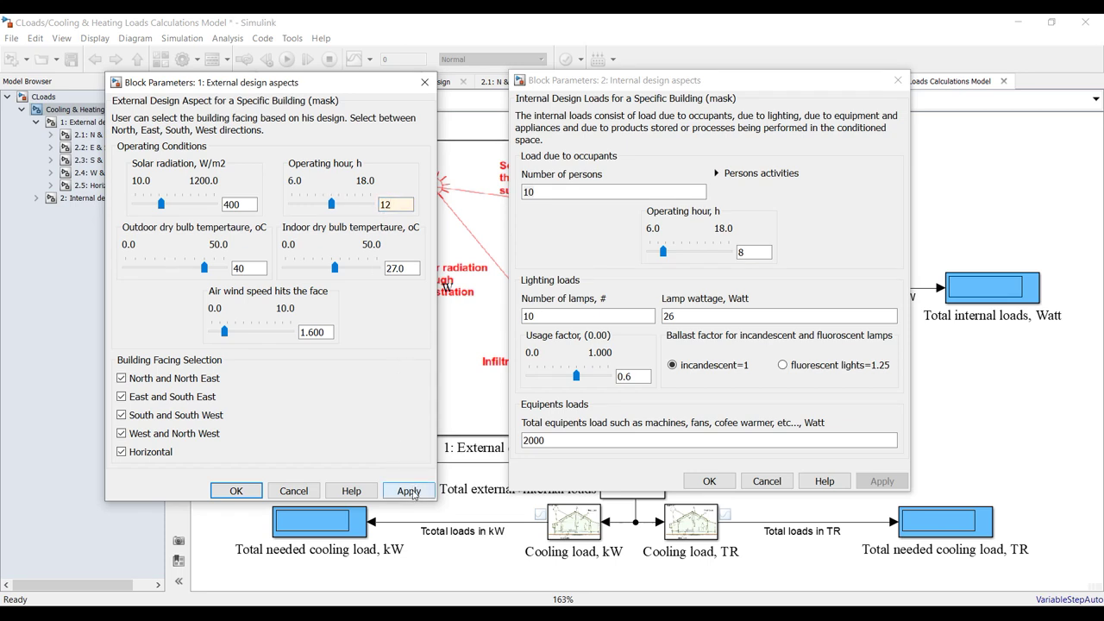
left_click(412, 493)
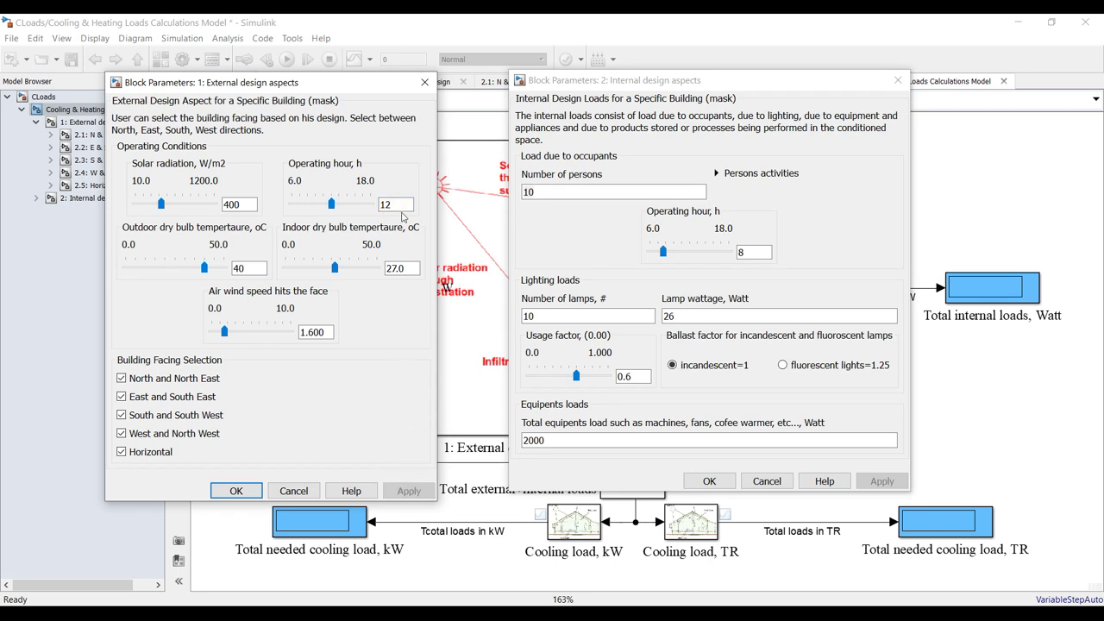
- Set the external design aspects' outdoor dry bulb temperature to 35 °C and indoor dry bulb temperature to 30 °C
left_click(255, 268)
double_click(255, 269)
type("3")
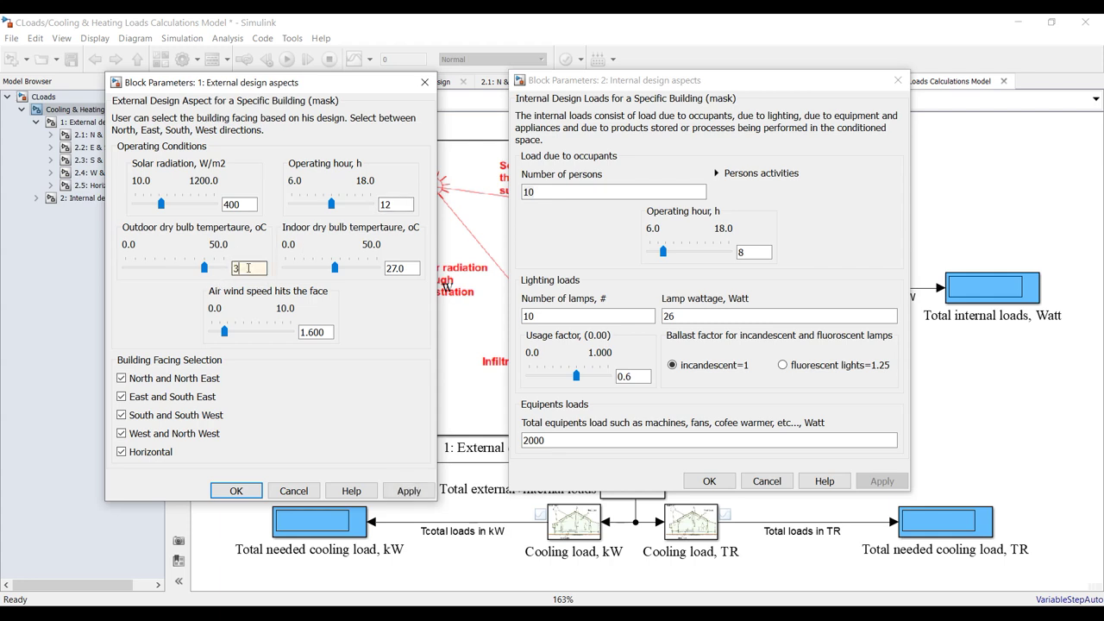
type("5")
left_click(405, 269)
double_click(407, 269)
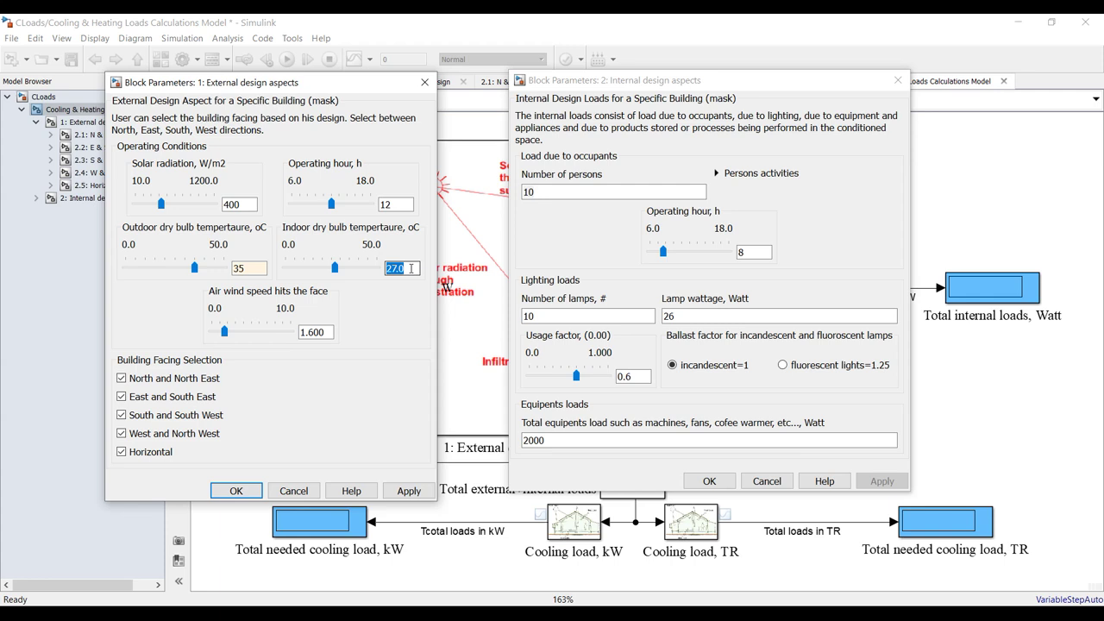
type("30")
key("Return")
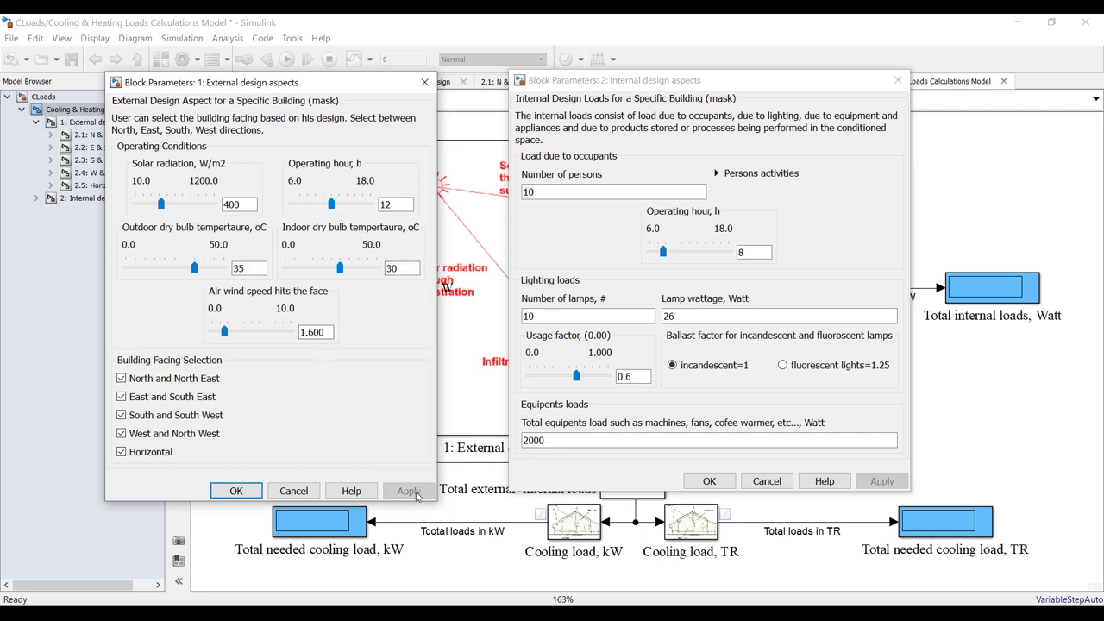
- Set the air wind speed hitting the face to 0.5 in the external design aspects and apply it
double_click(314, 332)
type("0.5")
left_click(409, 491)
- Limit the building facing selection to North and North East plus Horizontal, and accept the external design parameters
left_click_drag(314, 83, 331, 51)
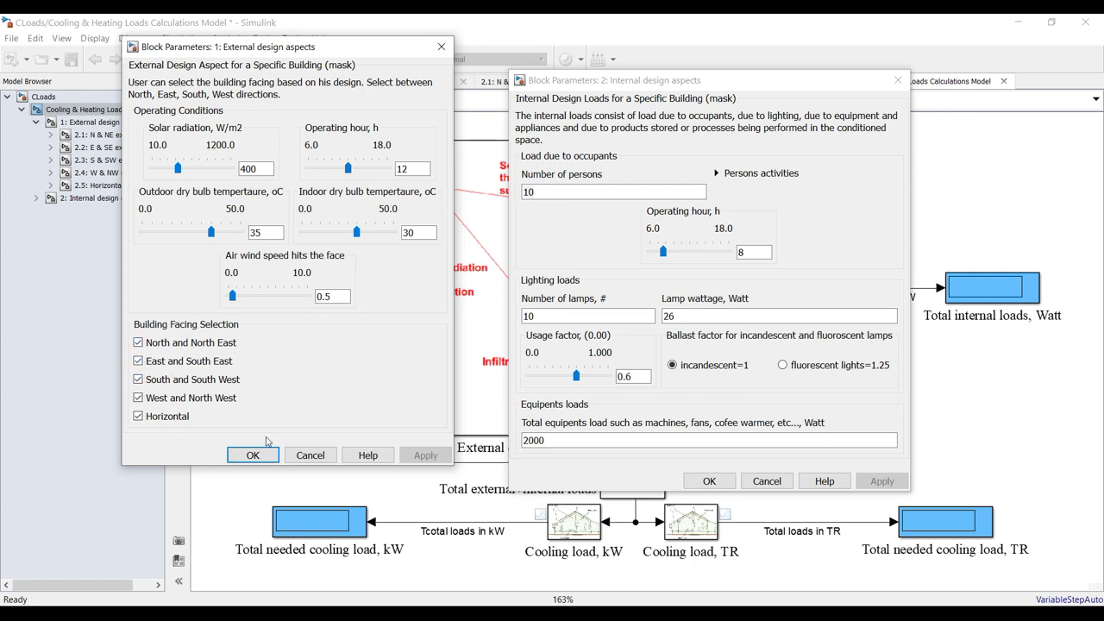
left_click(139, 416)
left_click(138, 398)
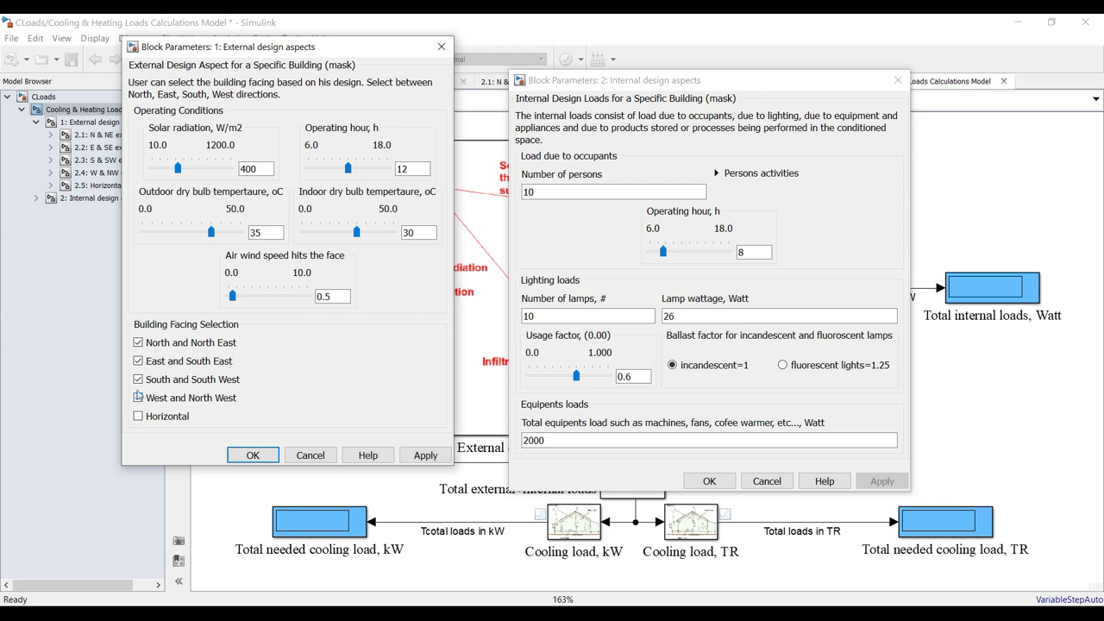
left_click(139, 361)
left_click(138, 343)
left_click(138, 343)
left_click(138, 415)
left_click(138, 380)
left_click(138, 343)
left_click(139, 363)
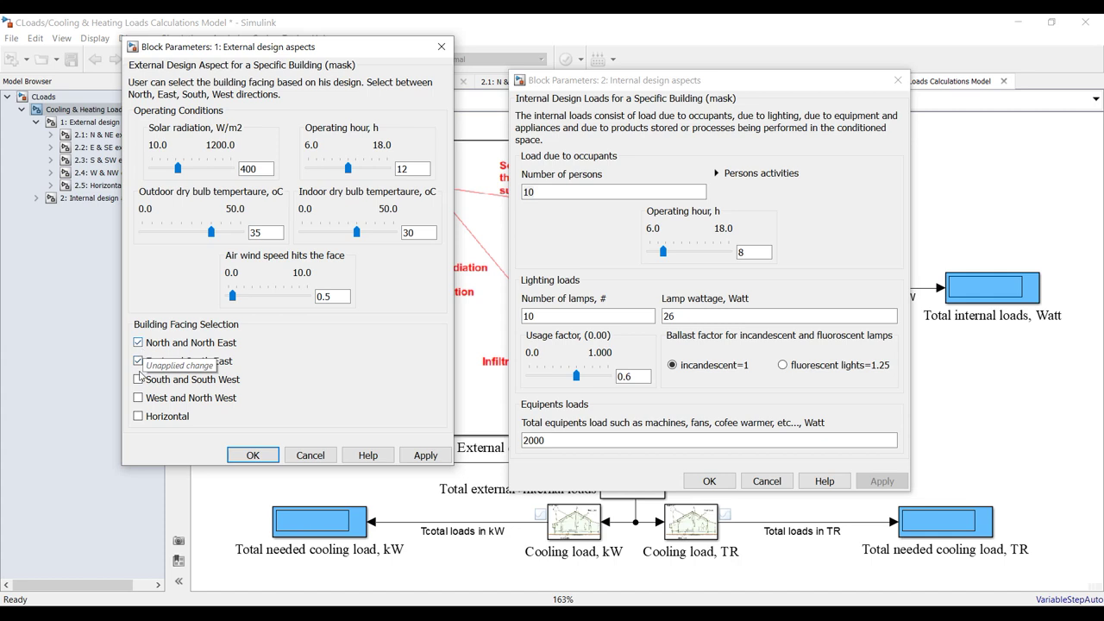
left_click(139, 361)
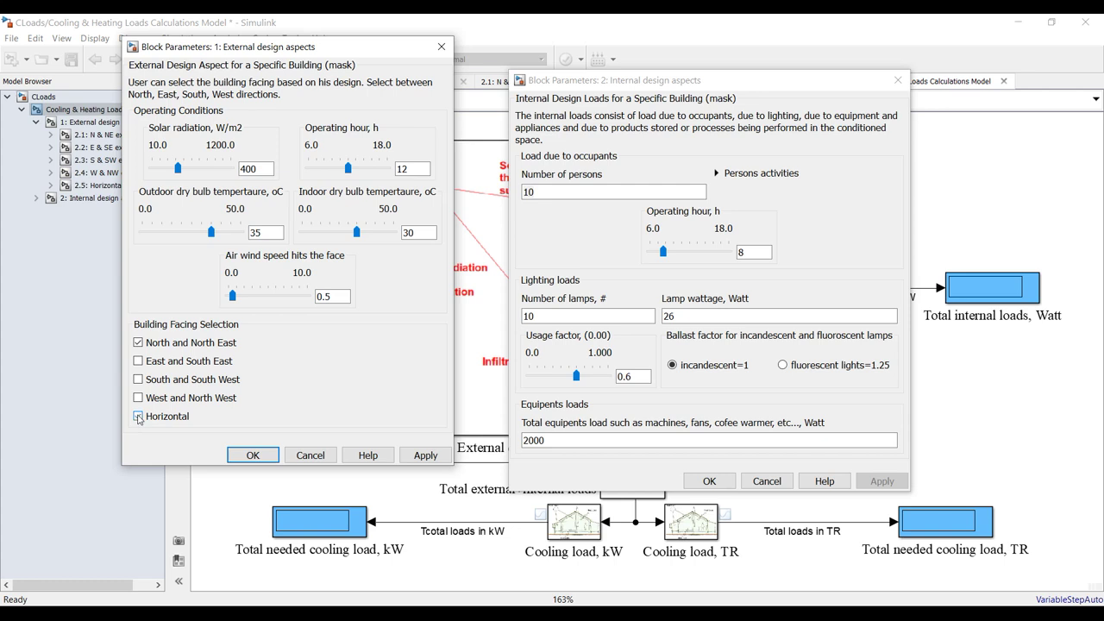
left_click(427, 458)
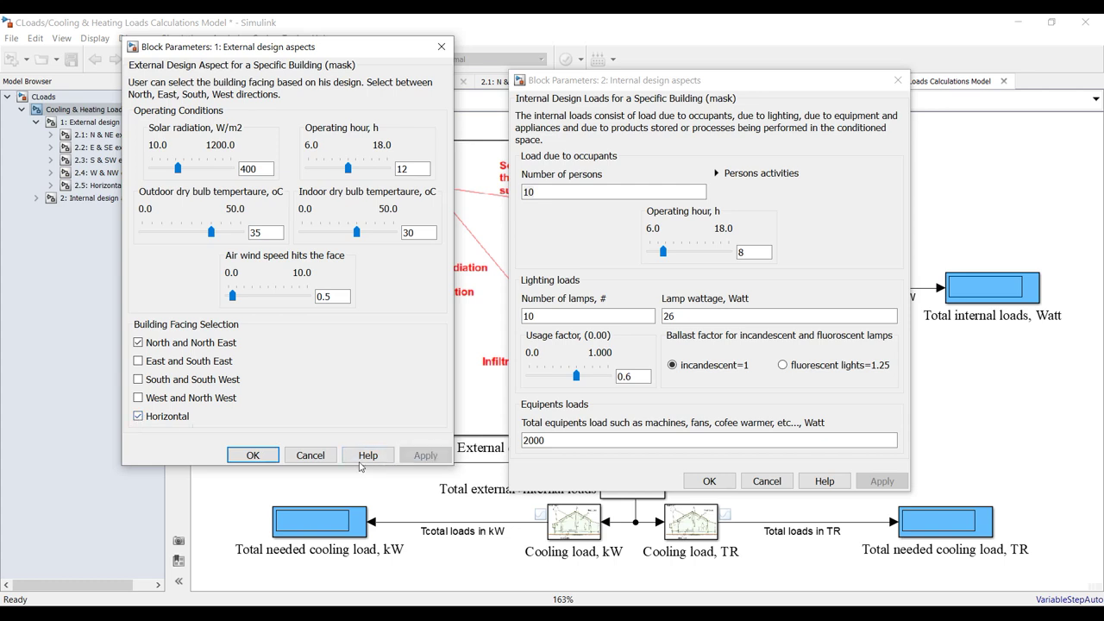
left_click(253, 455)
- Set the number of persons to 50 in the internal design aspects and apply it
left_click_drag(732, 87, 658, 61)
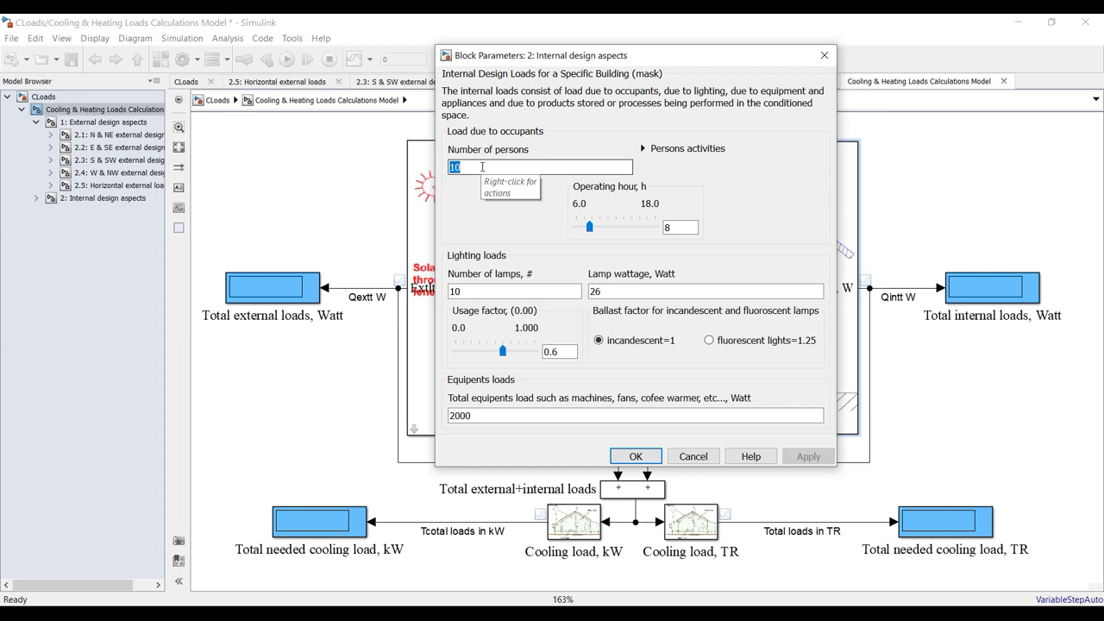
type("50")
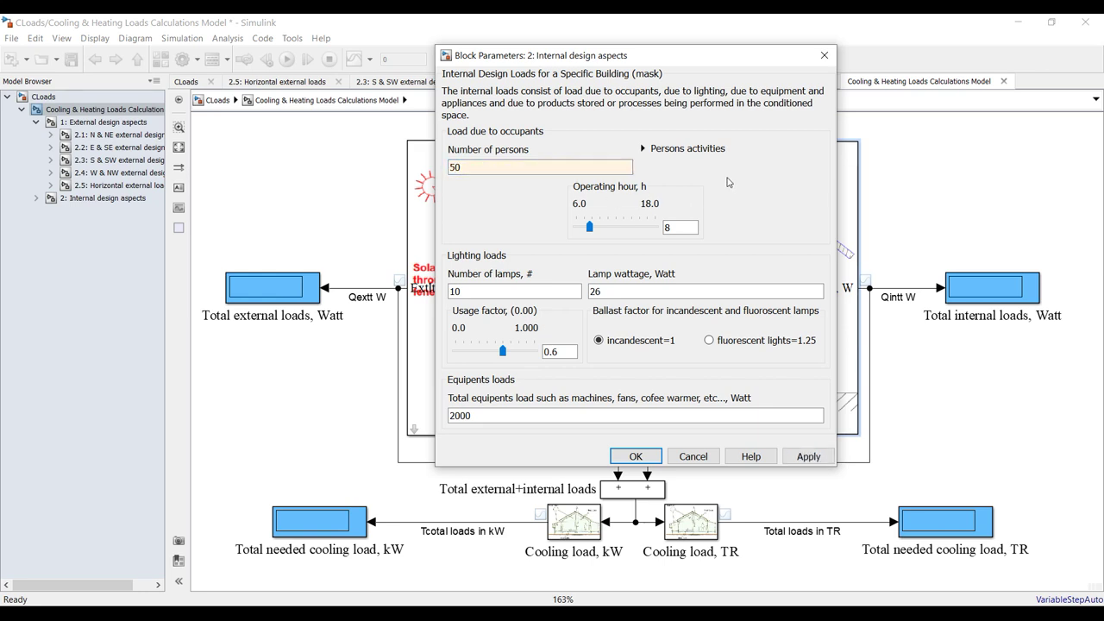
left_click(803, 456)
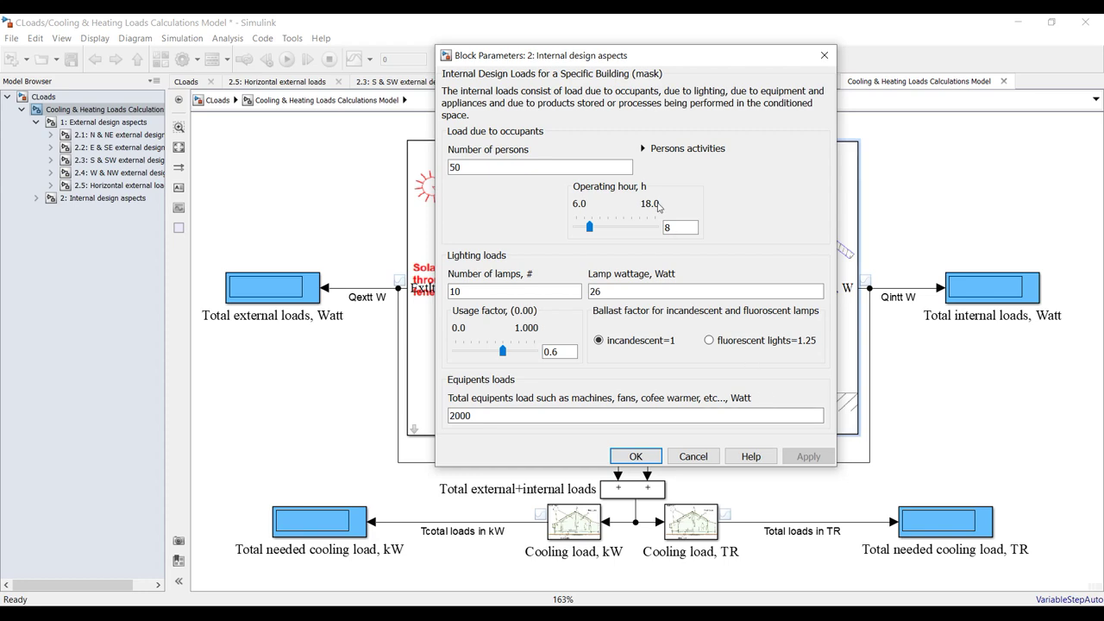
- In the internal design aspects, set the occupants' place orientation to North and the operating hour to 12, and apply the changes
left_click(642, 149)
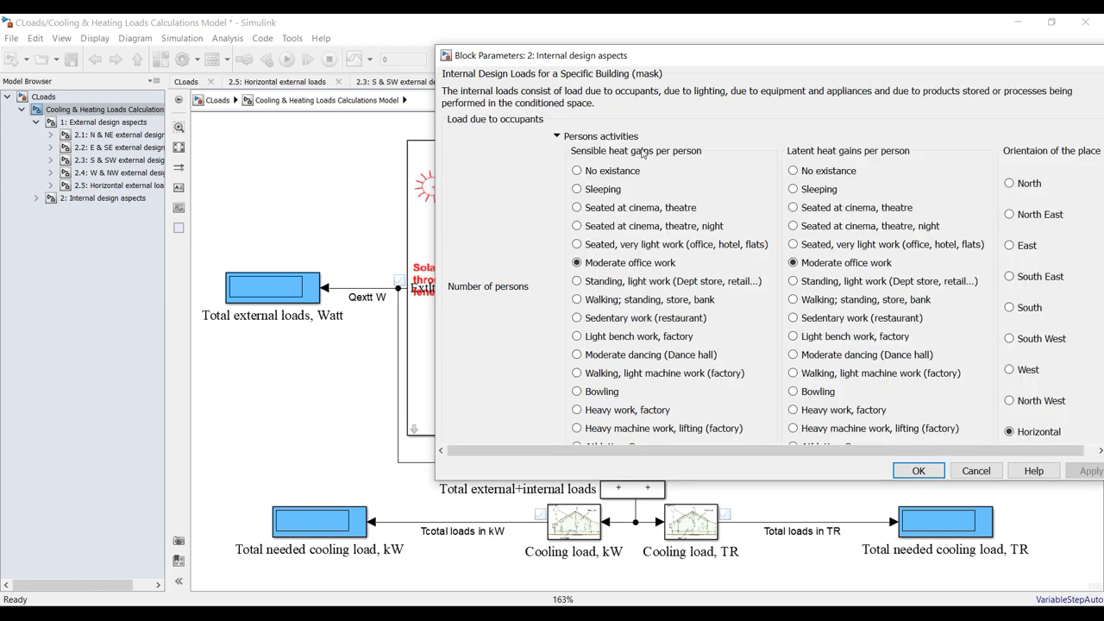
left_click_drag(726, 58, 432, 52)
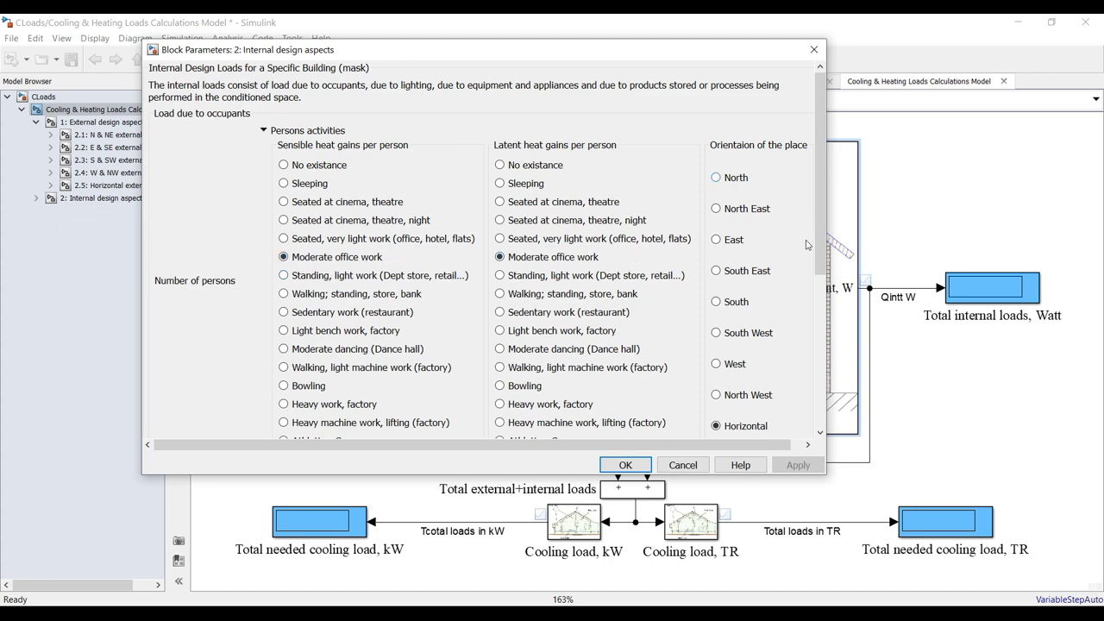
mouse_move(819, 243)
left_mouse_down()
mouse_move(820, 277)
mouse_move(820, 253)
left_mouse_up()
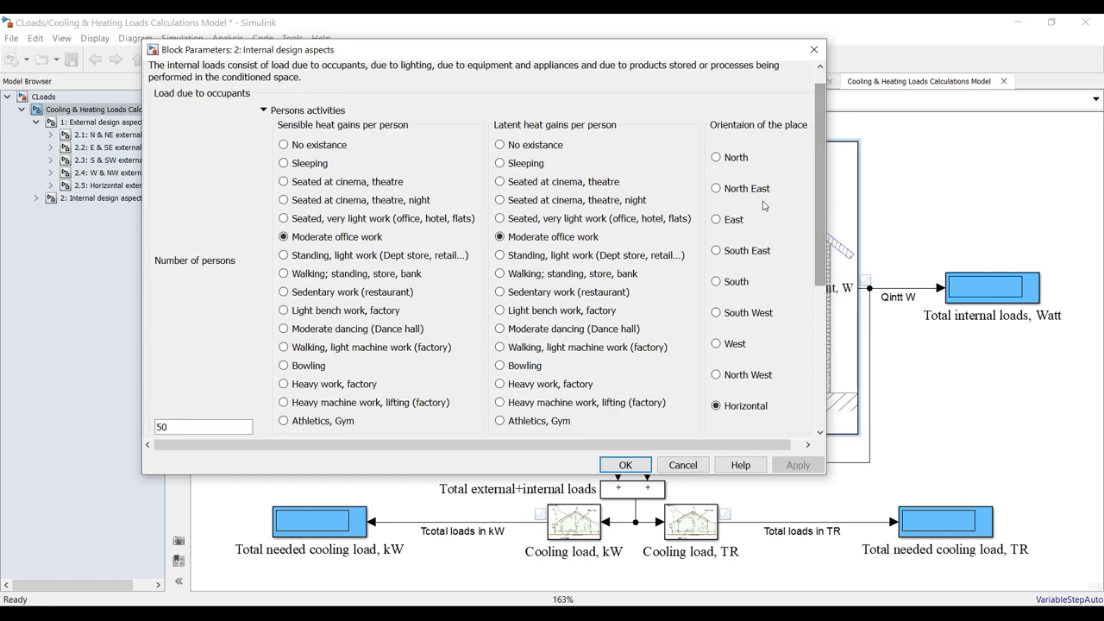
left_click(716, 158)
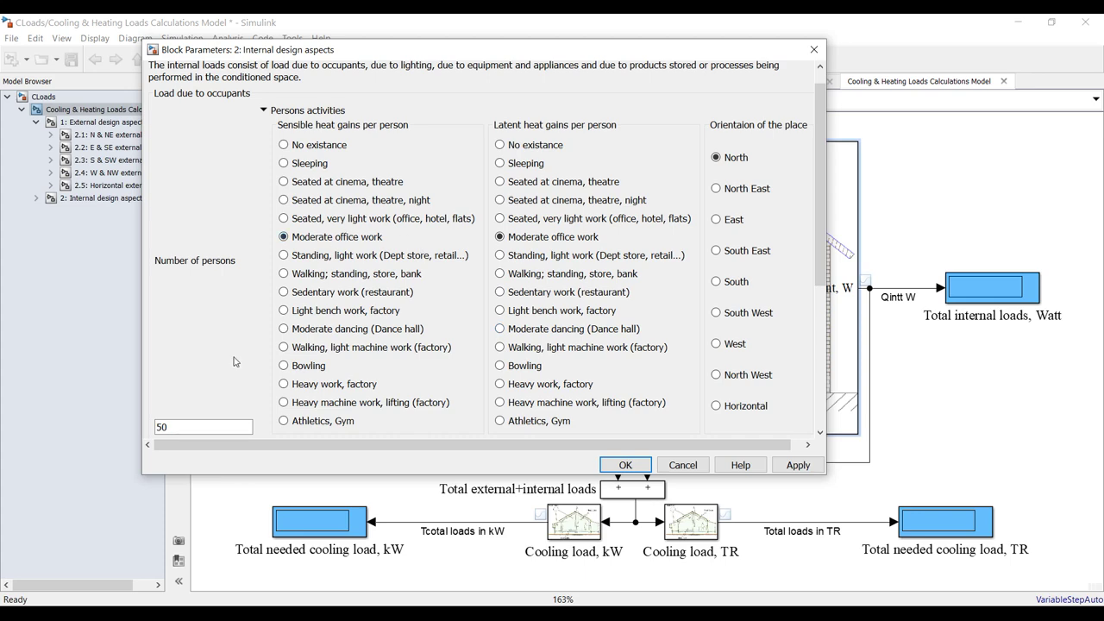
left_click(266, 112)
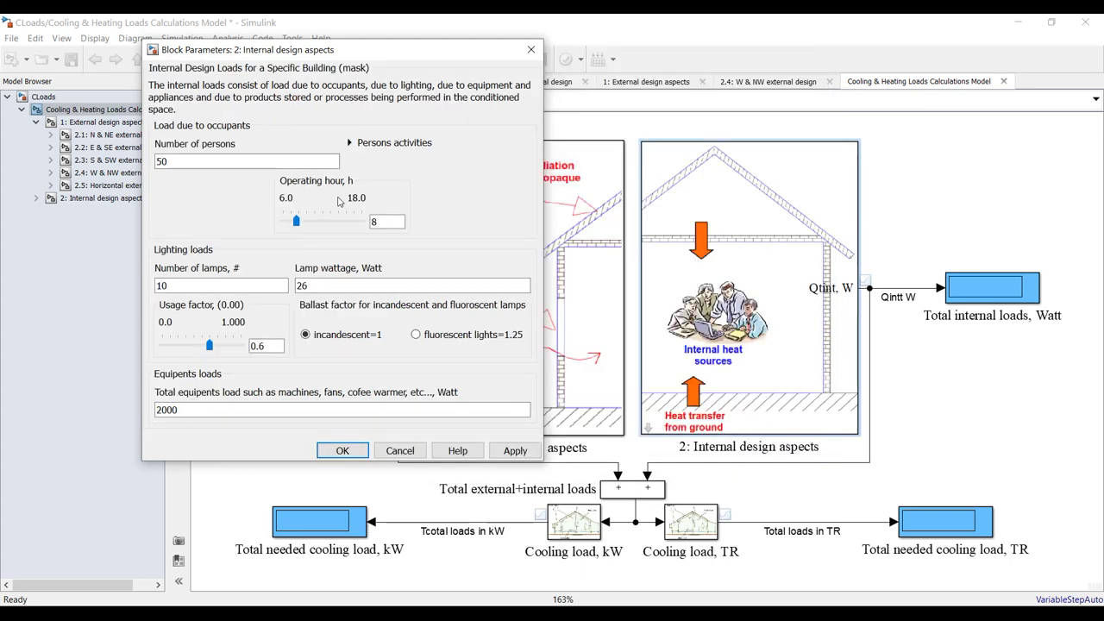
type("12")
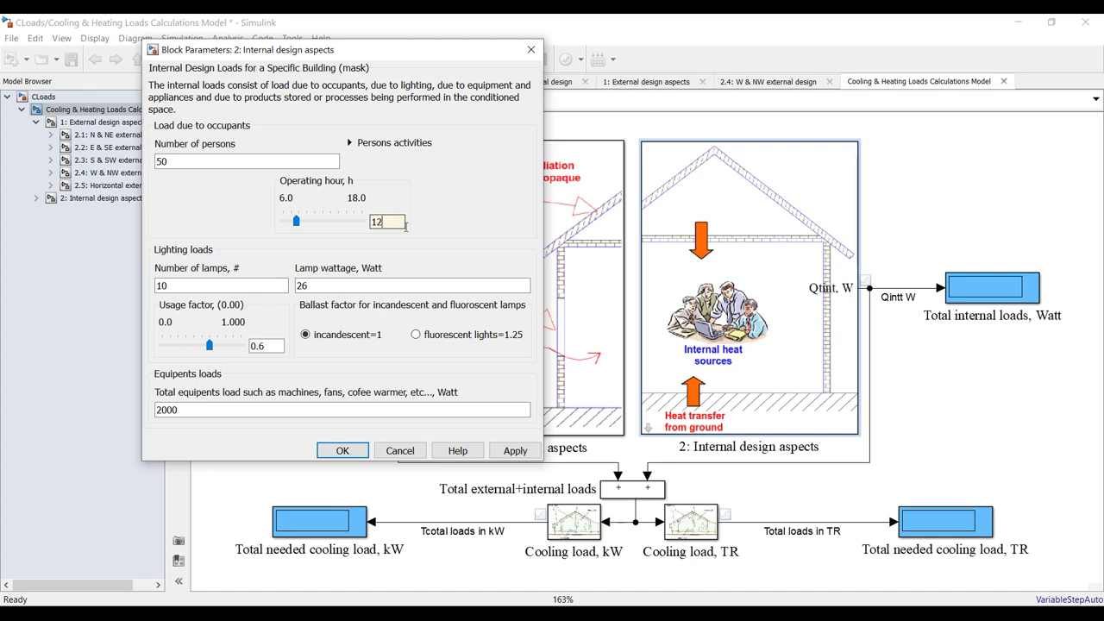
left_click(513, 451)
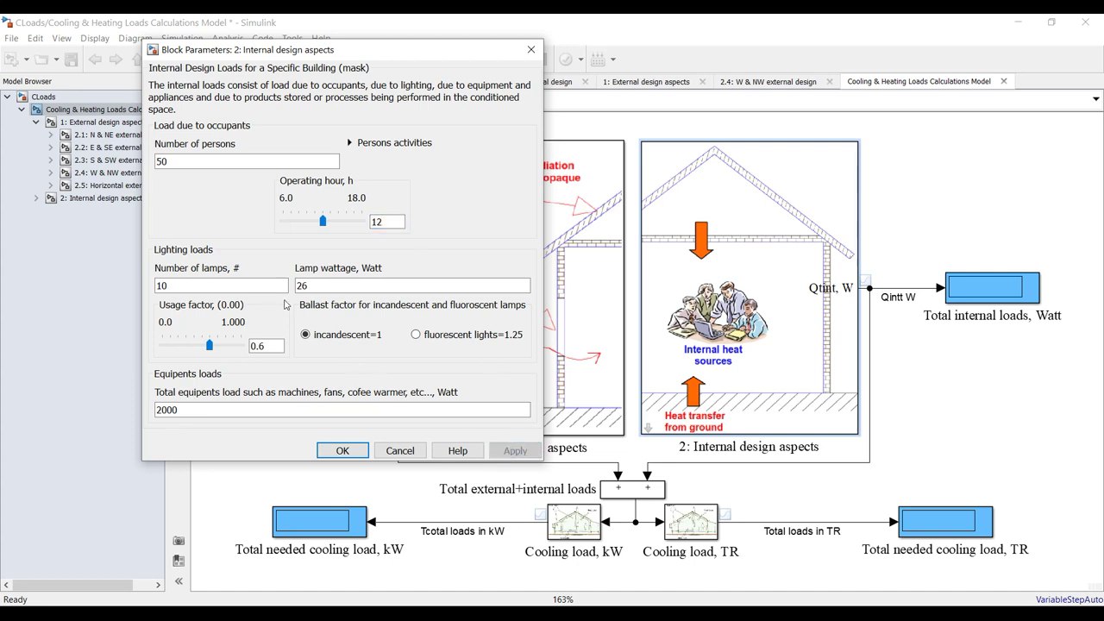
- Set the lighting loads to 50 lamps of 18 W with a usage factor of 0.7, and apply the changes
double_click(202, 280)
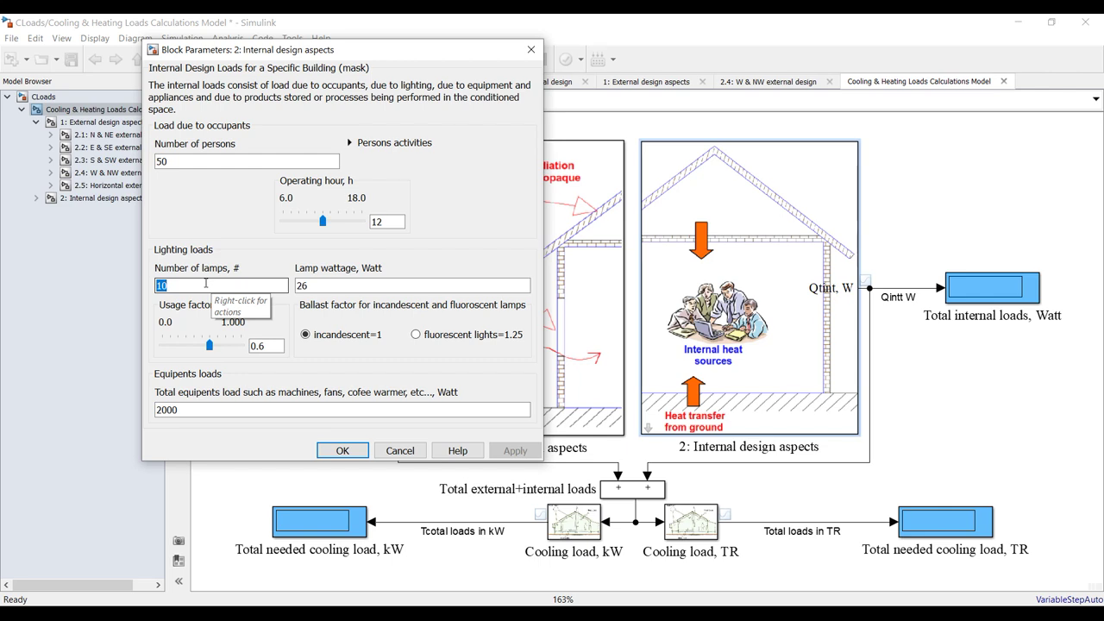
type("50")
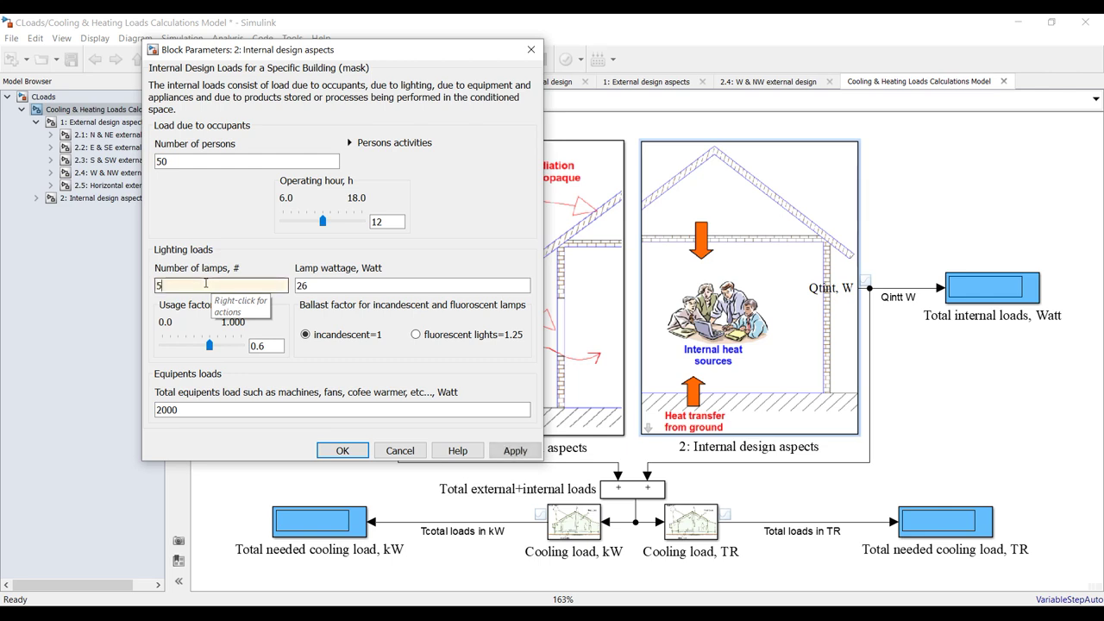
double_click(330, 285)
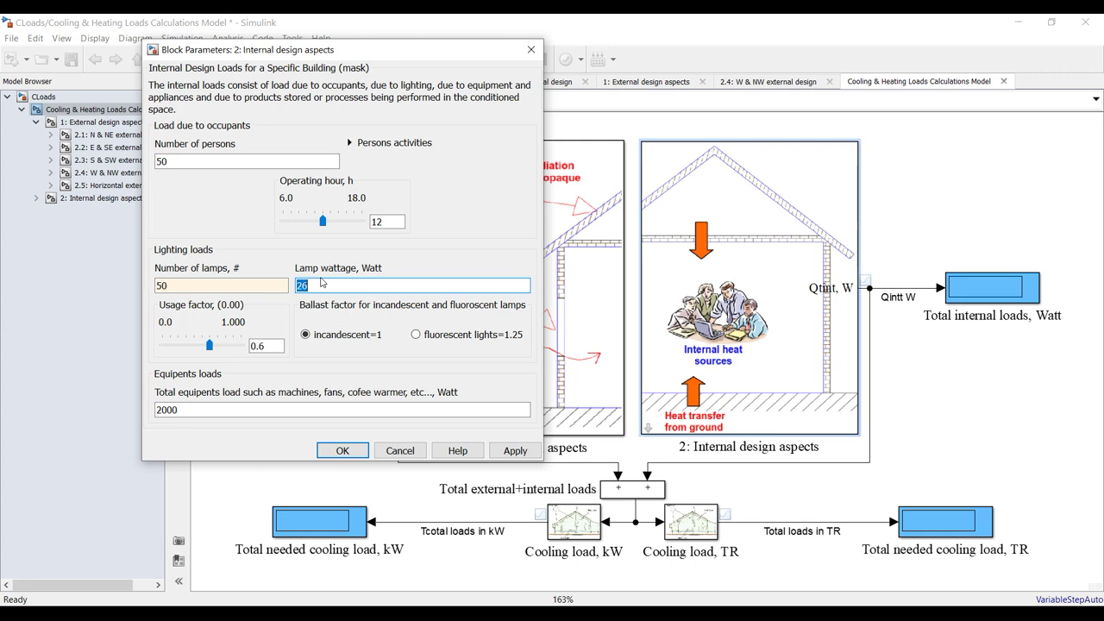
type("18")
double_click(275, 347)
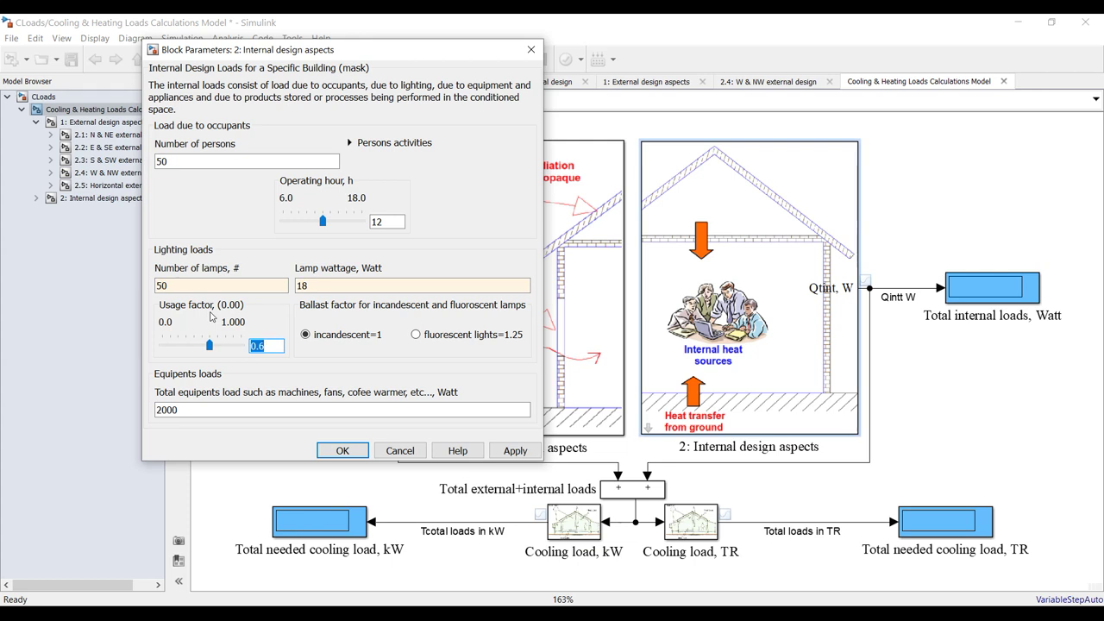
left_click(263, 345)
type("7")
left_click(515, 450)
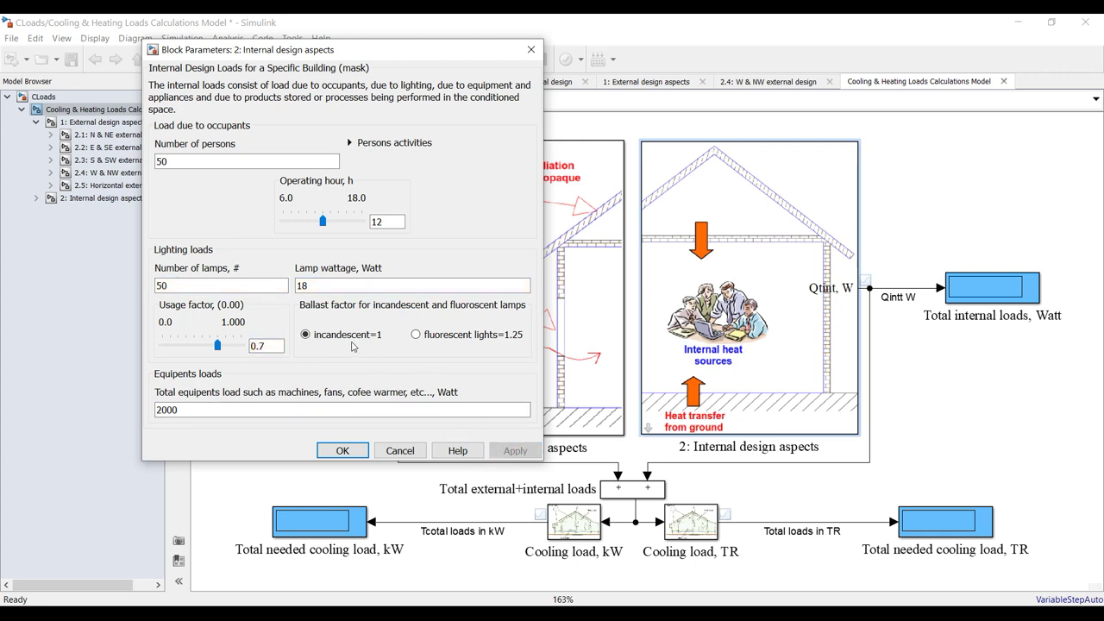
- Choose the fluorescent lights ballast factor of 1.25, set the total equipment load to 2500 W, and accept the internal design parameters
left_click(415, 338)
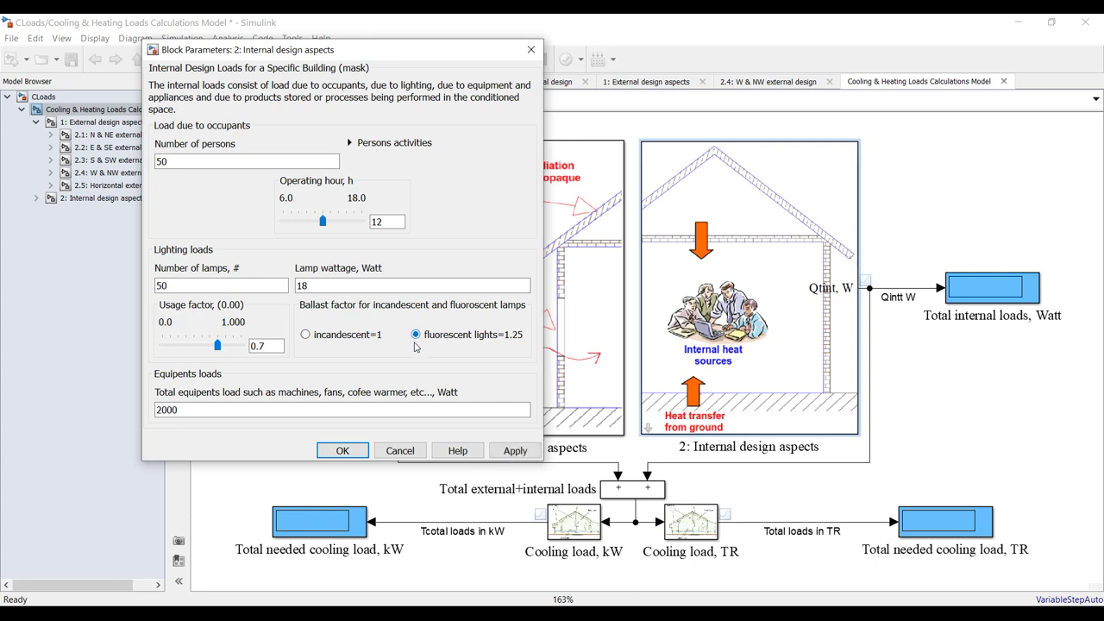
double_click(240, 408)
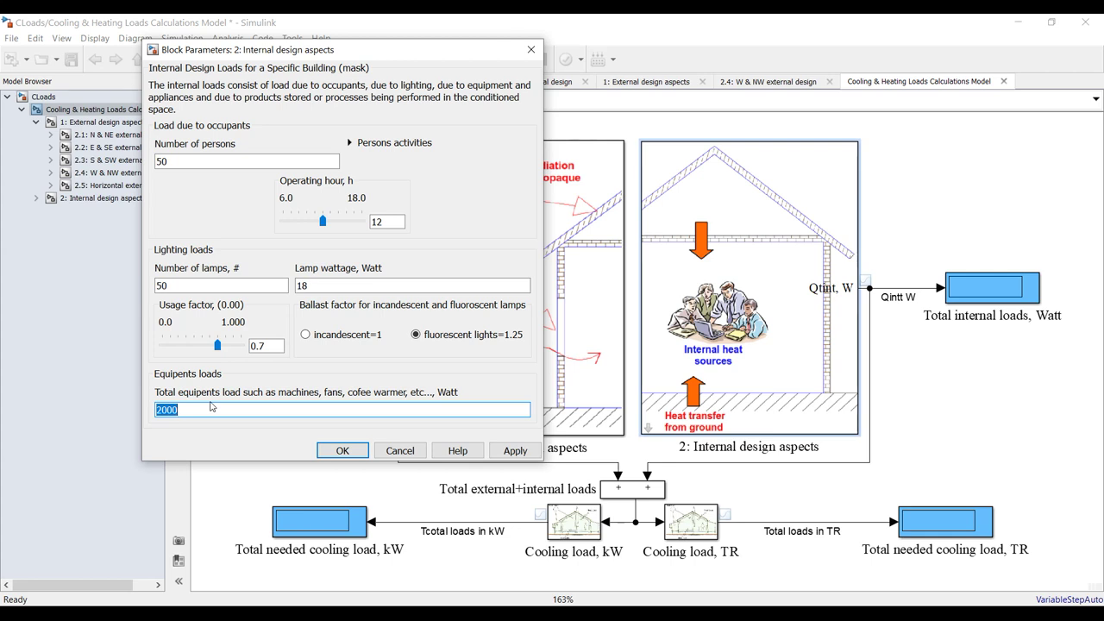
type("25")
left_click(513, 451)
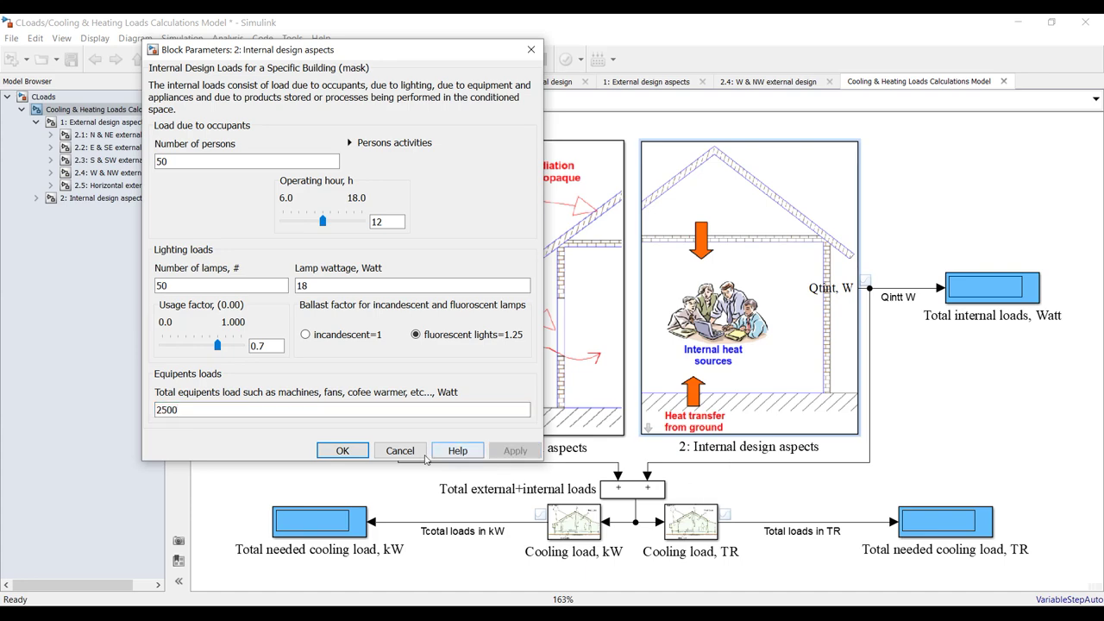
left_click(343, 450)
- Review the building facing selection in the external design aspects parameters
left_click(103, 122)
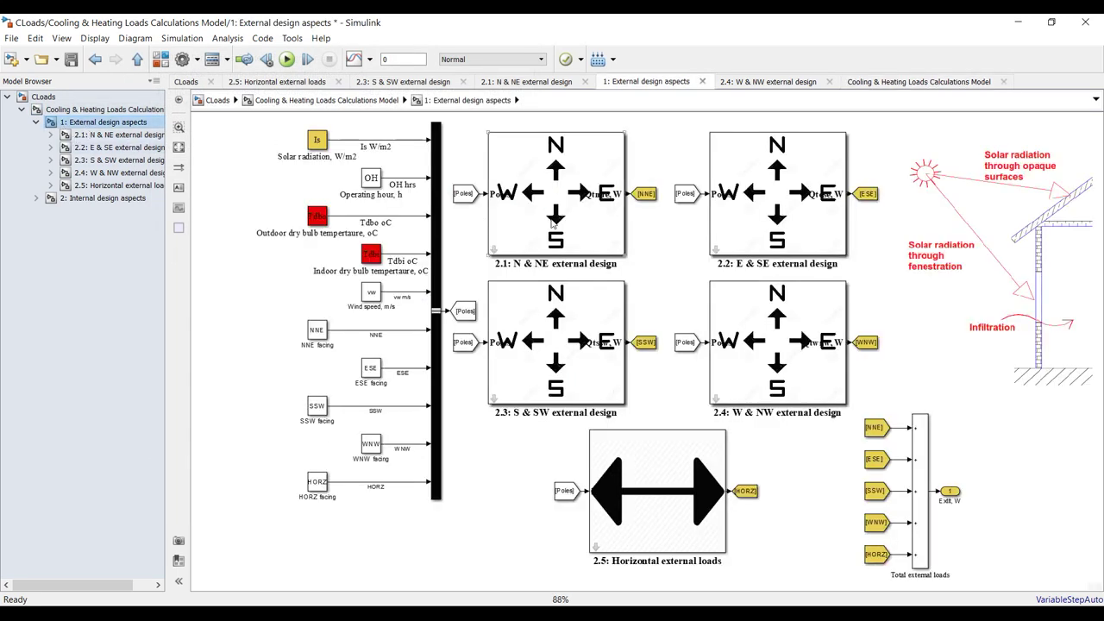
key("Up")
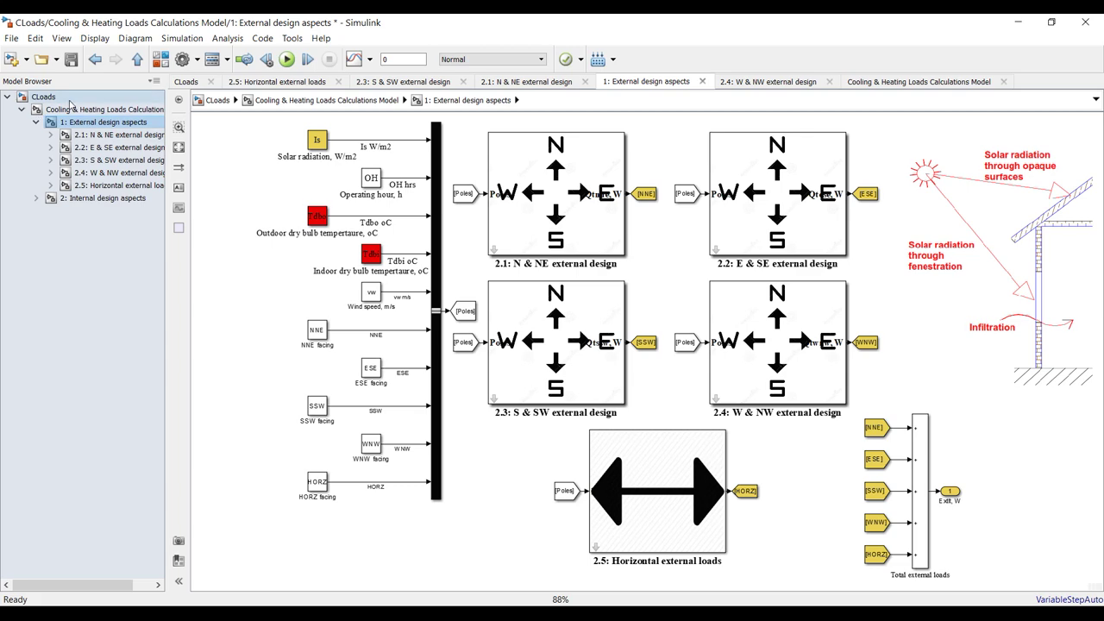
double_click(512, 258)
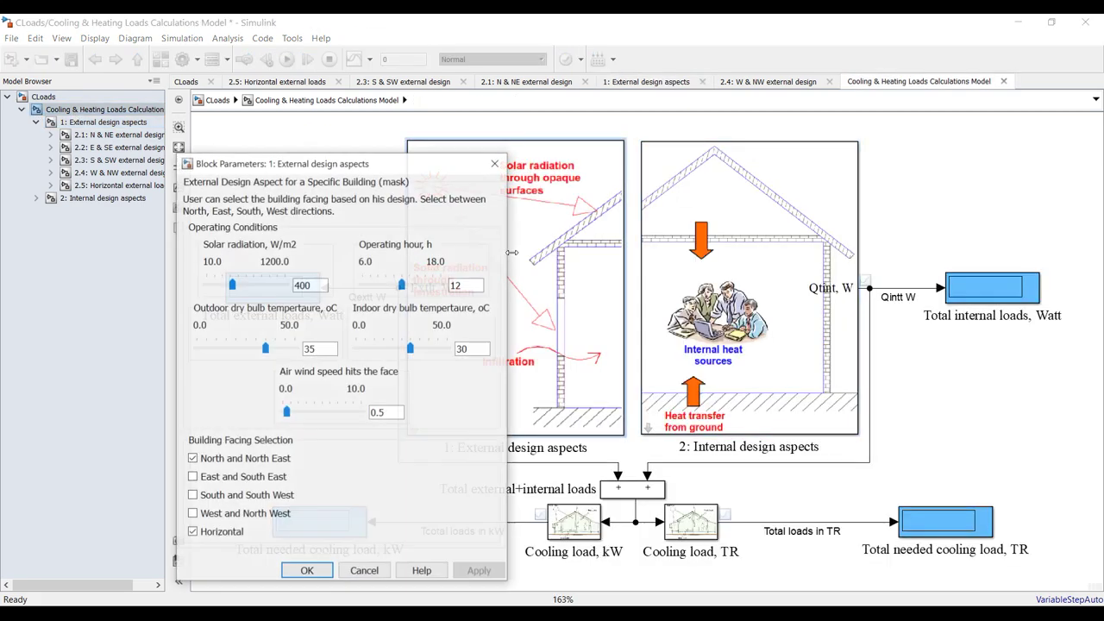
left_click(193, 459)
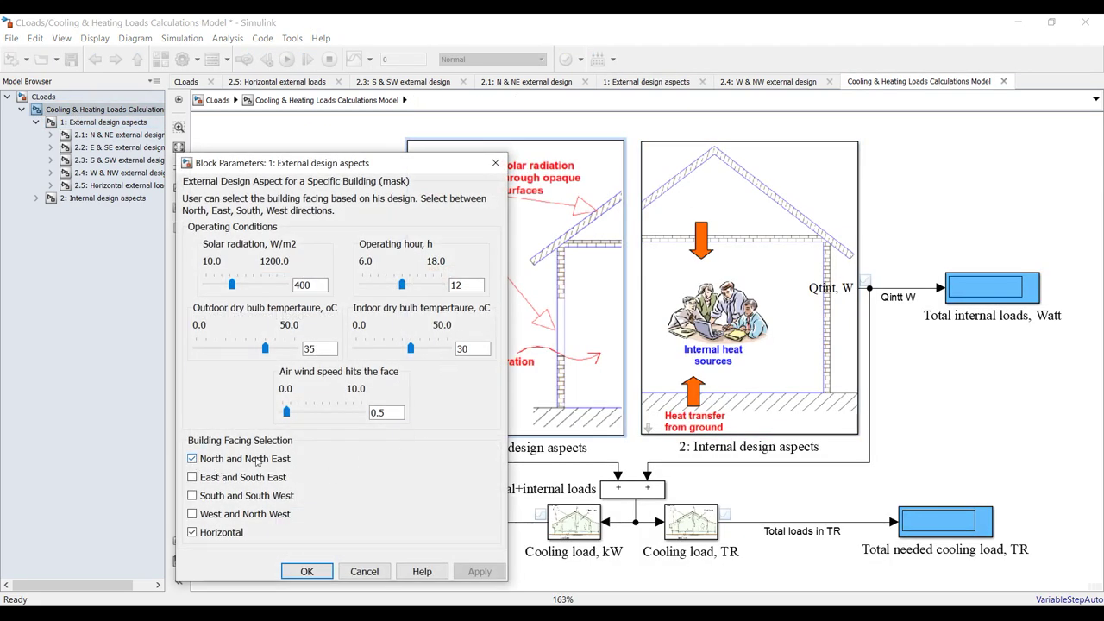
left_click(307, 571)
- Inside the external design aspects subsystem, open the N & NE external design parameters and expand the North facing design aspects
left_click(115, 126)
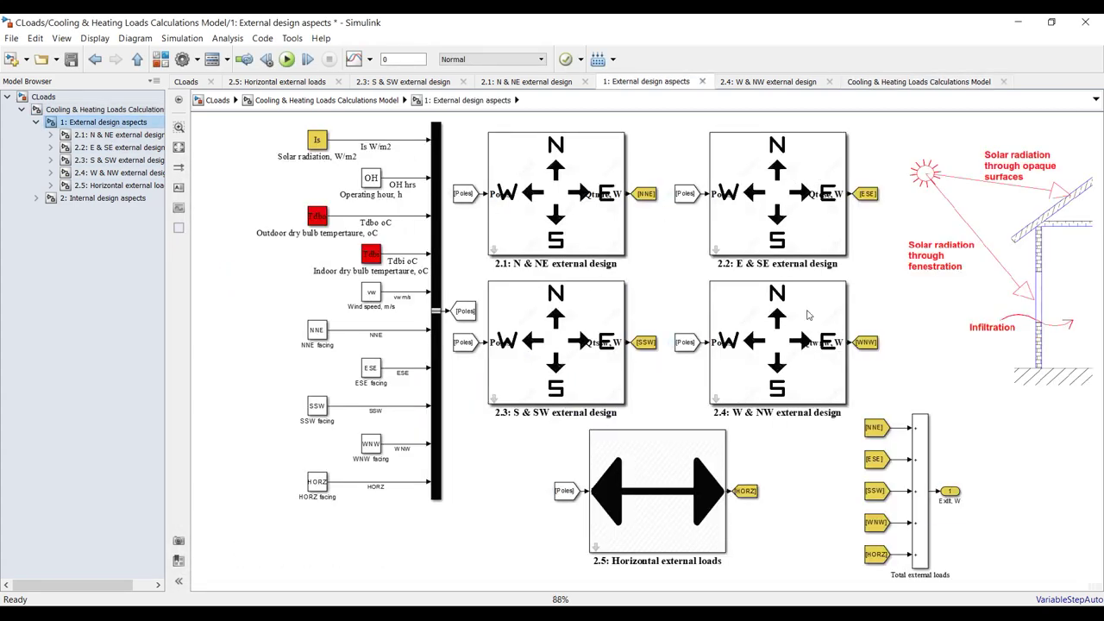
left_click(558, 185)
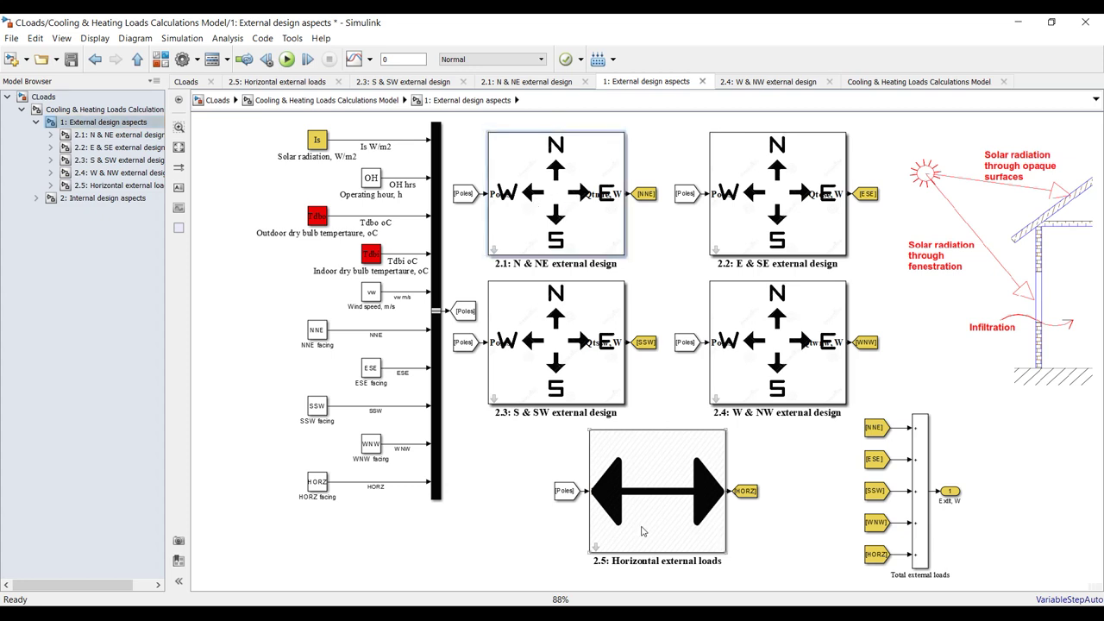
double_click(508, 155)
left_click_drag(863, 185, 218, 116)
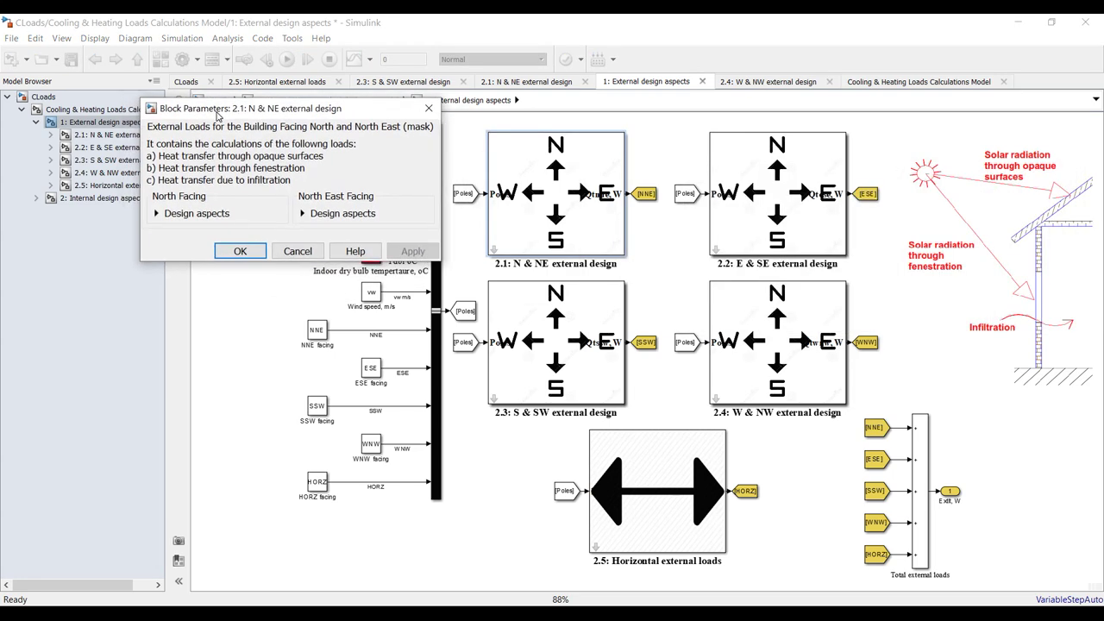
left_click(156, 214)
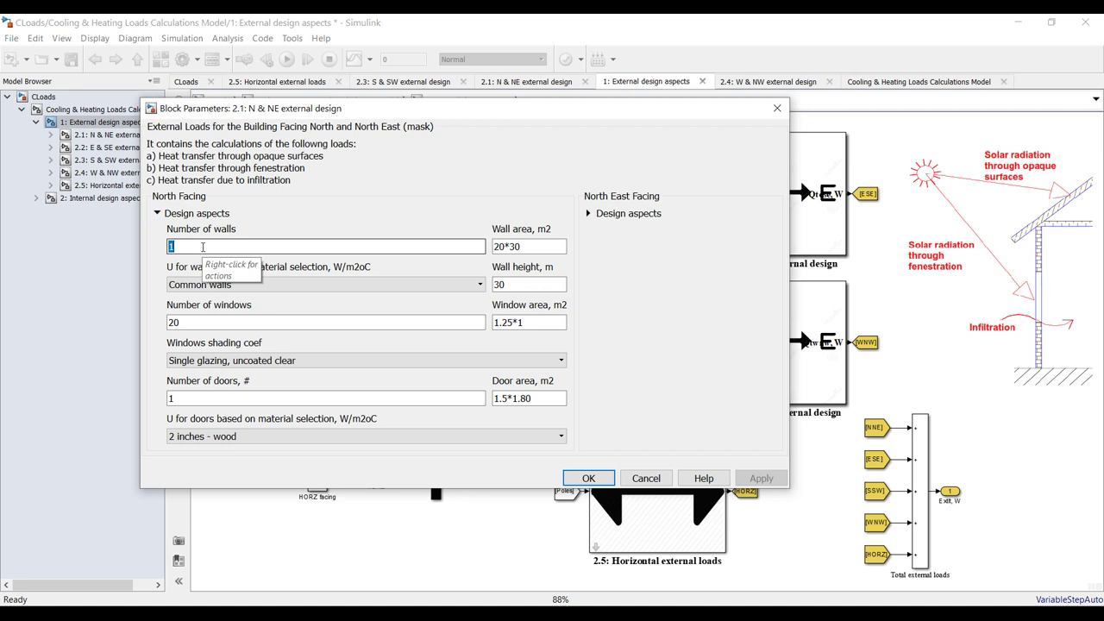
- Check the North facing wall area and height, and choose Common walls as the wall material
left_click(517, 249)
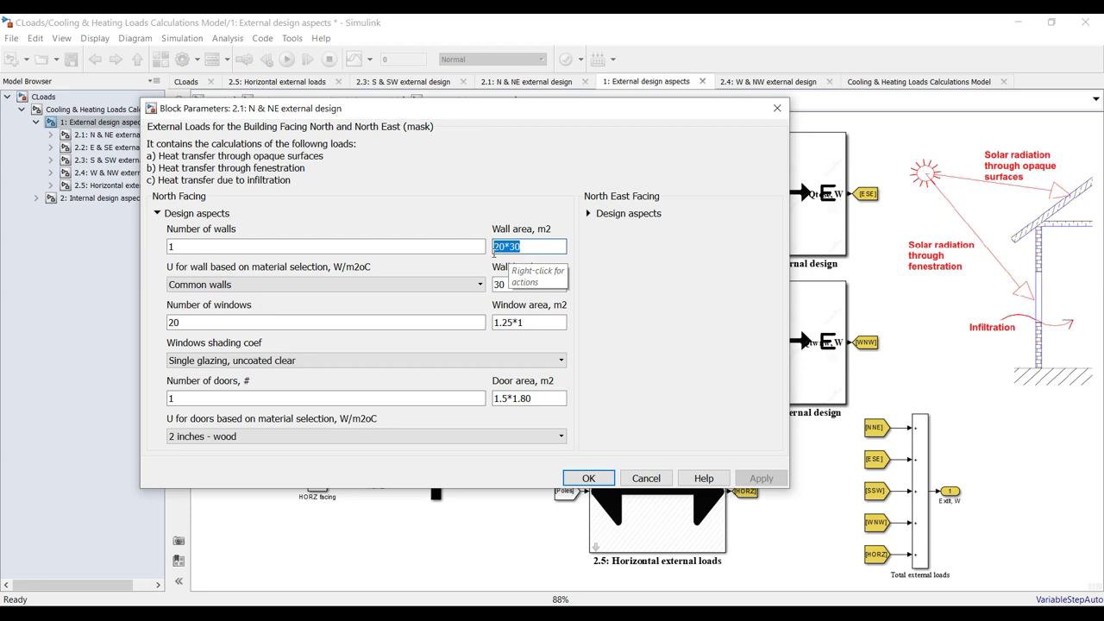
left_click(535, 250)
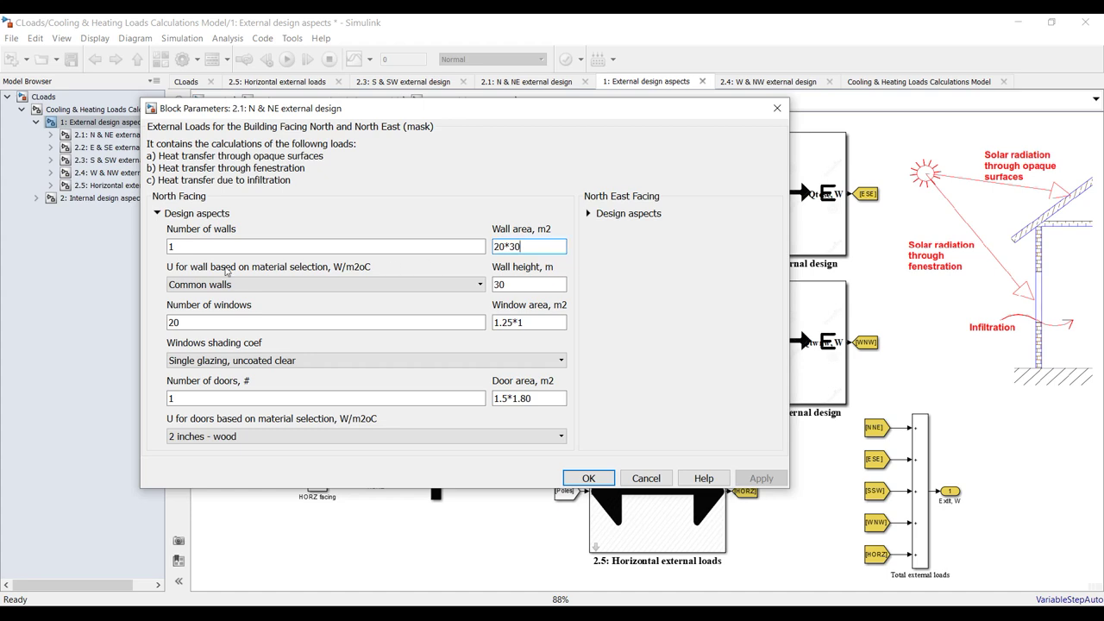
left_click(472, 288)
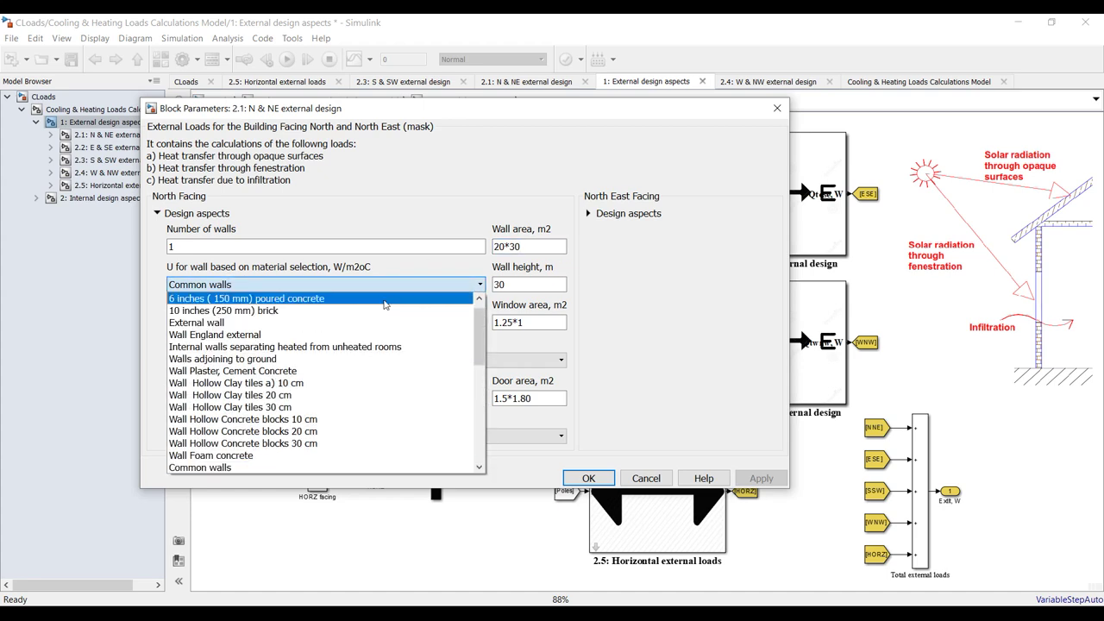
scroll(259, 363, "down", 2)
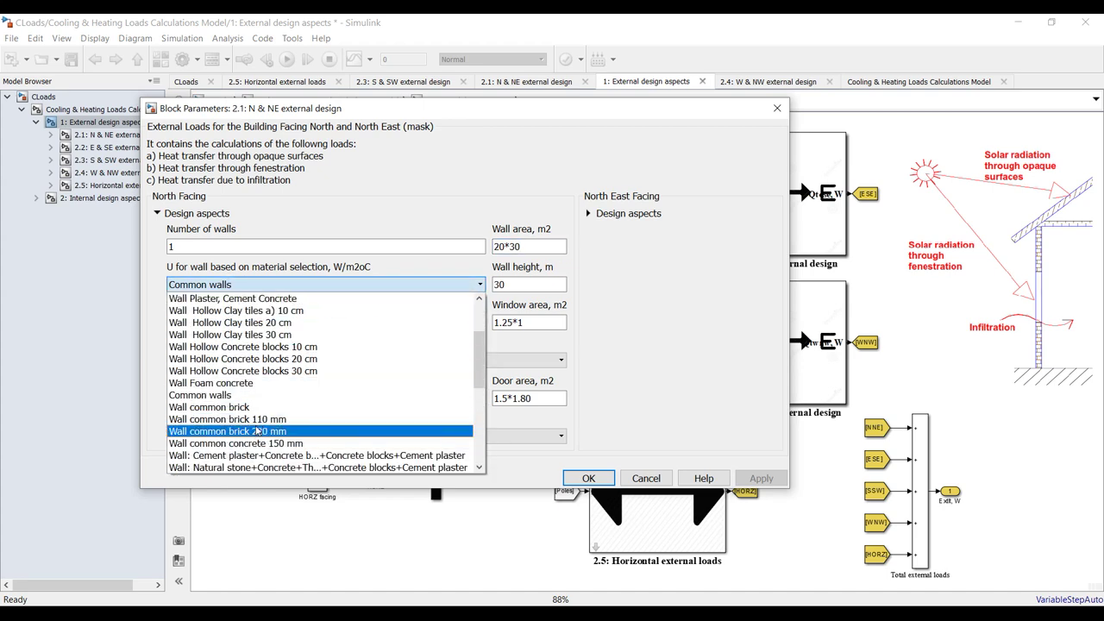
left_click(245, 396)
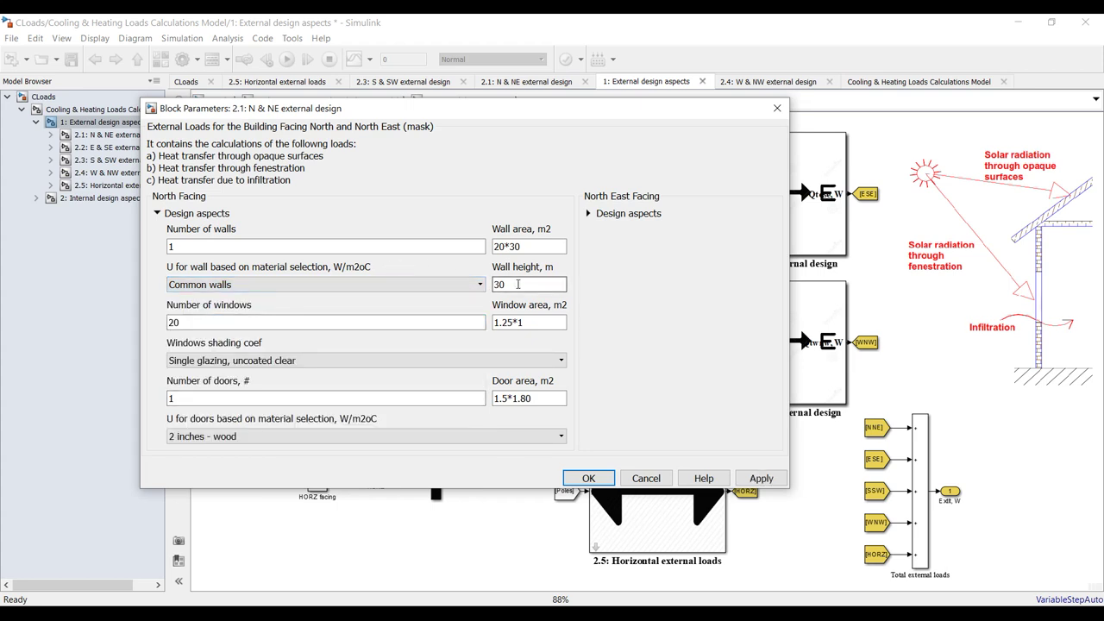
double_click(508, 284)
- Set the number of North facing windows to 10 and choose Single glazing, uncoated clear for their shading coefficient
double_click(237, 321)
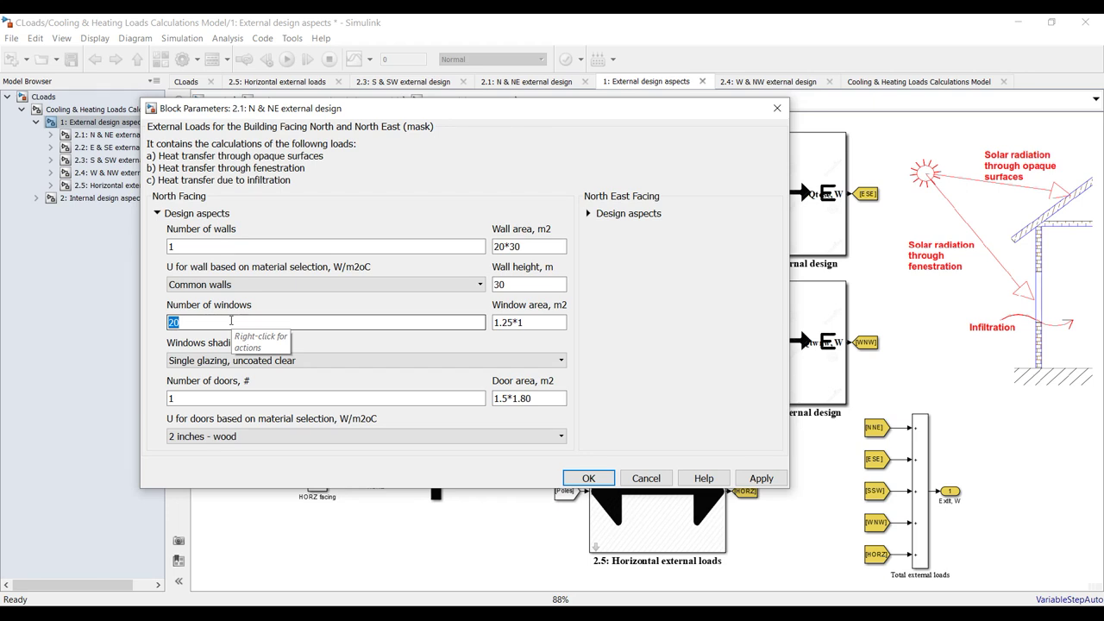
type("10")
key("Tab")
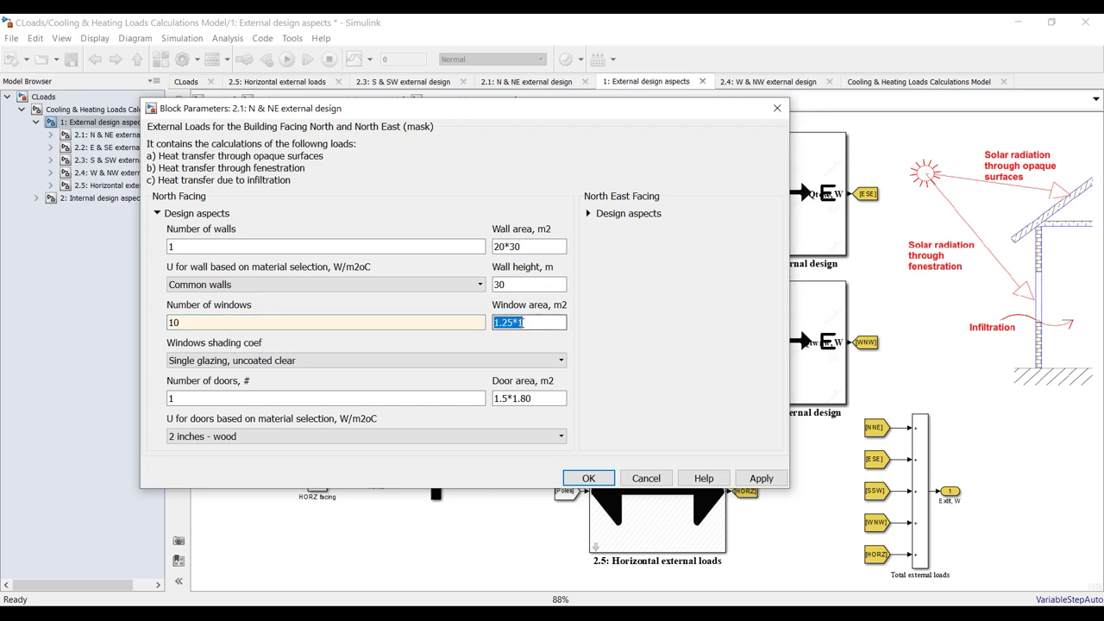
left_click(318, 364)
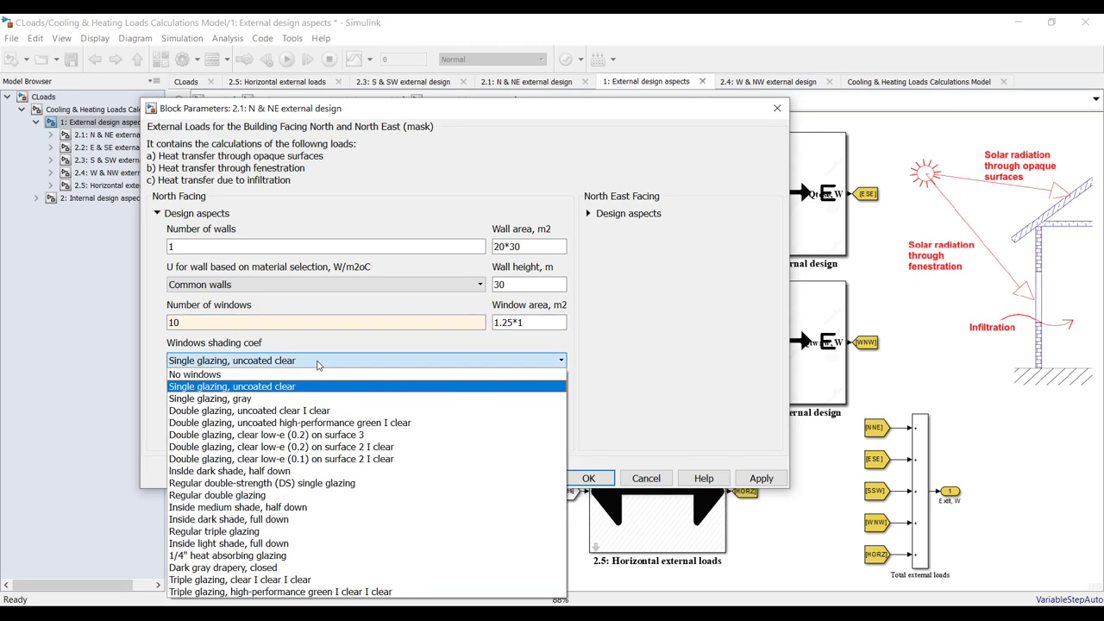
left_click(268, 388)
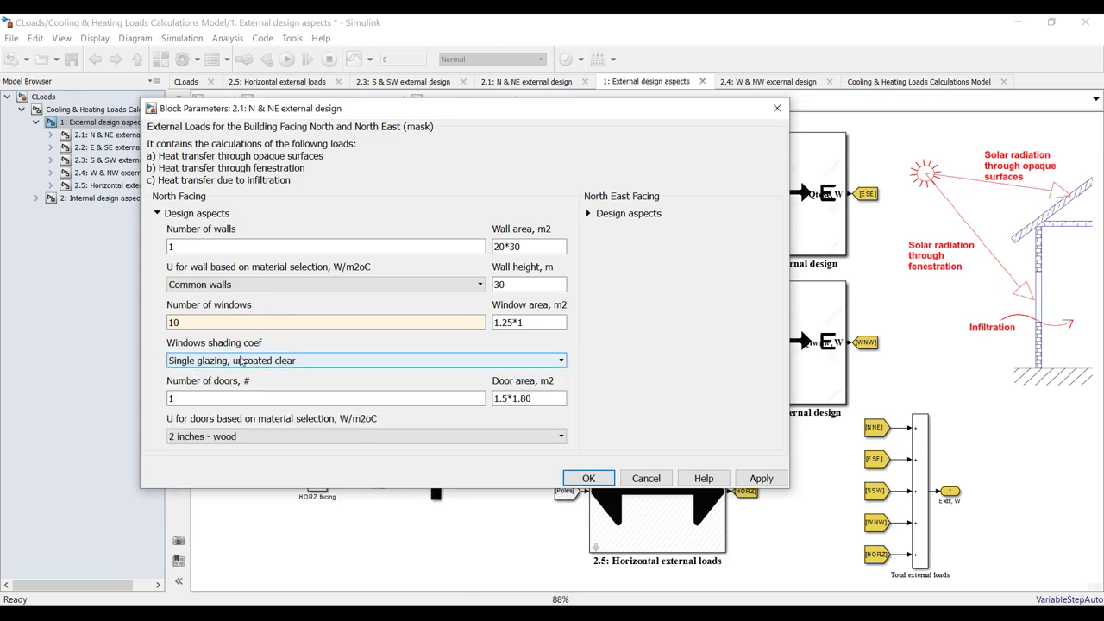
- Check the number and area of the North facing doors and choose 2 inches - wood as the door material
left_click(237, 401)
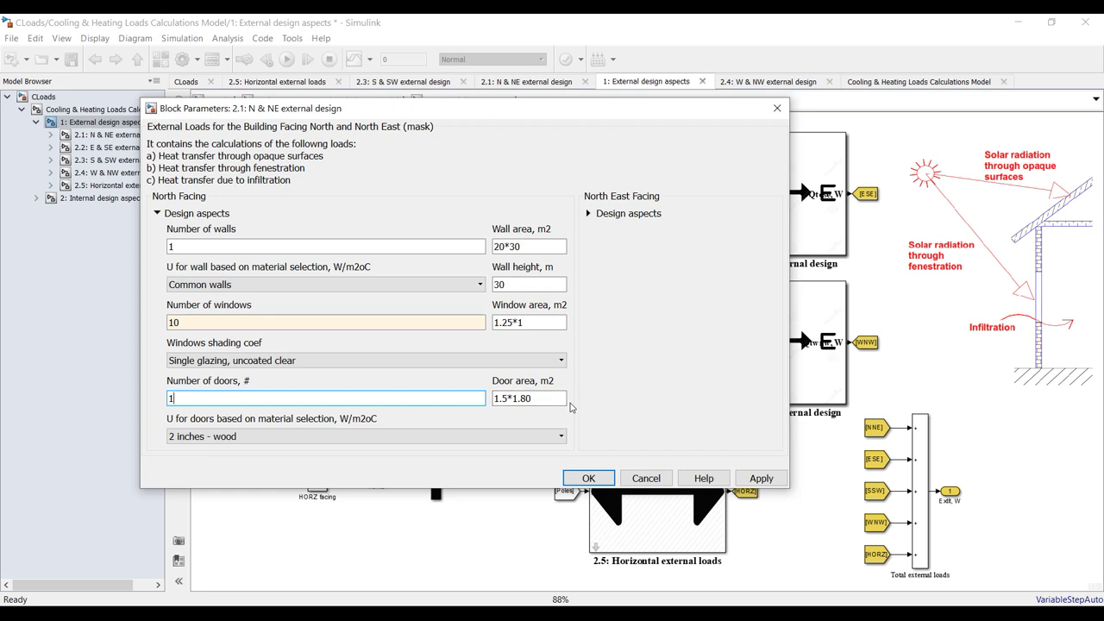
double_click(533, 398)
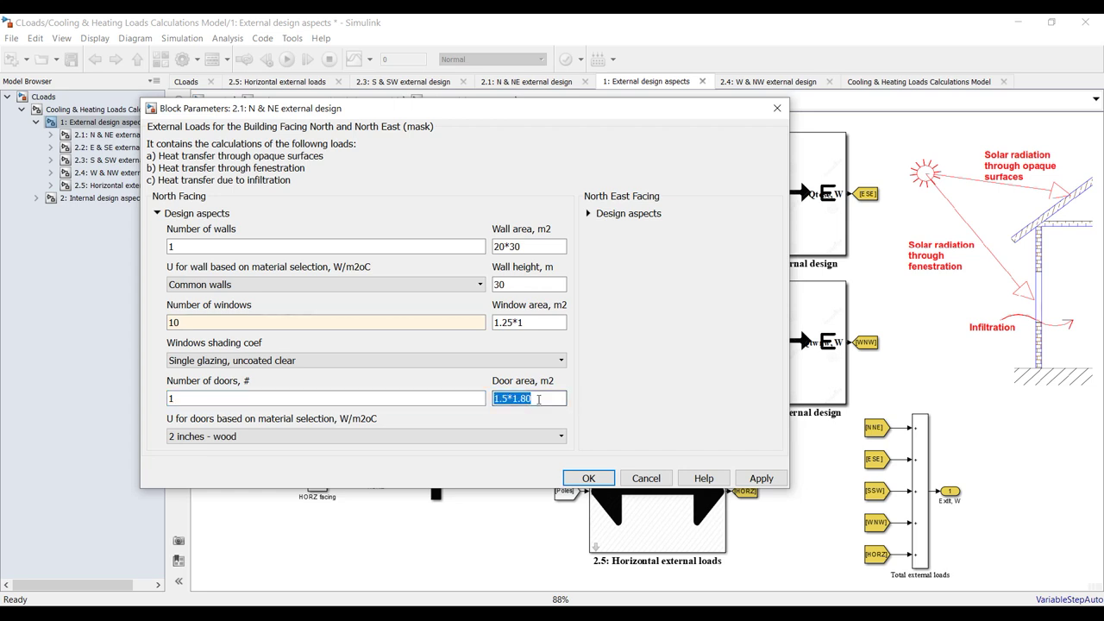
left_click(255, 438)
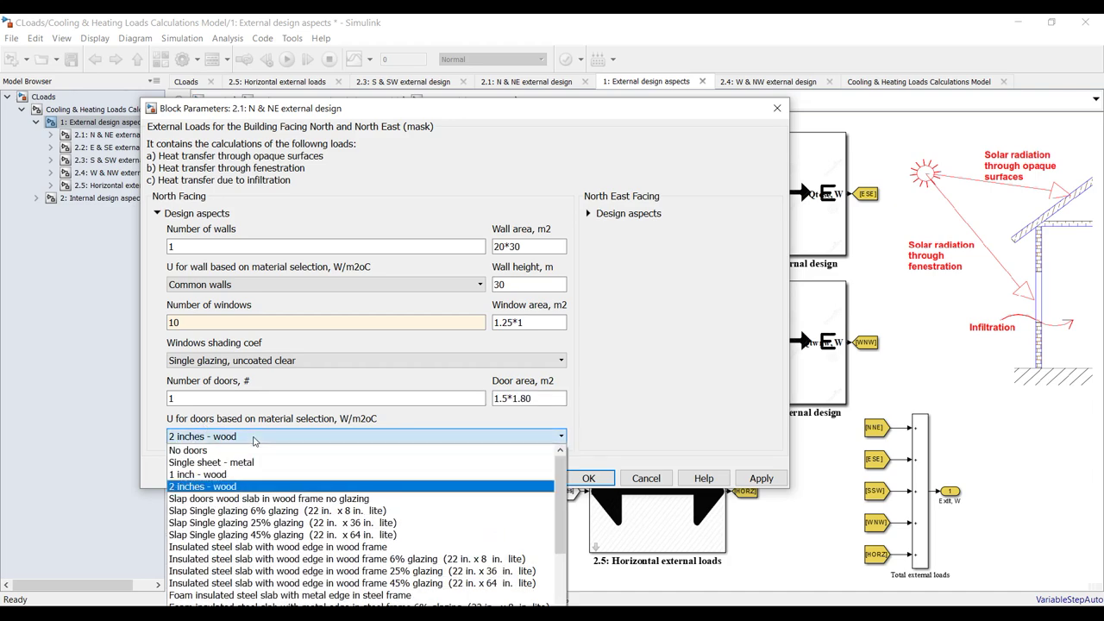
left_click(233, 488)
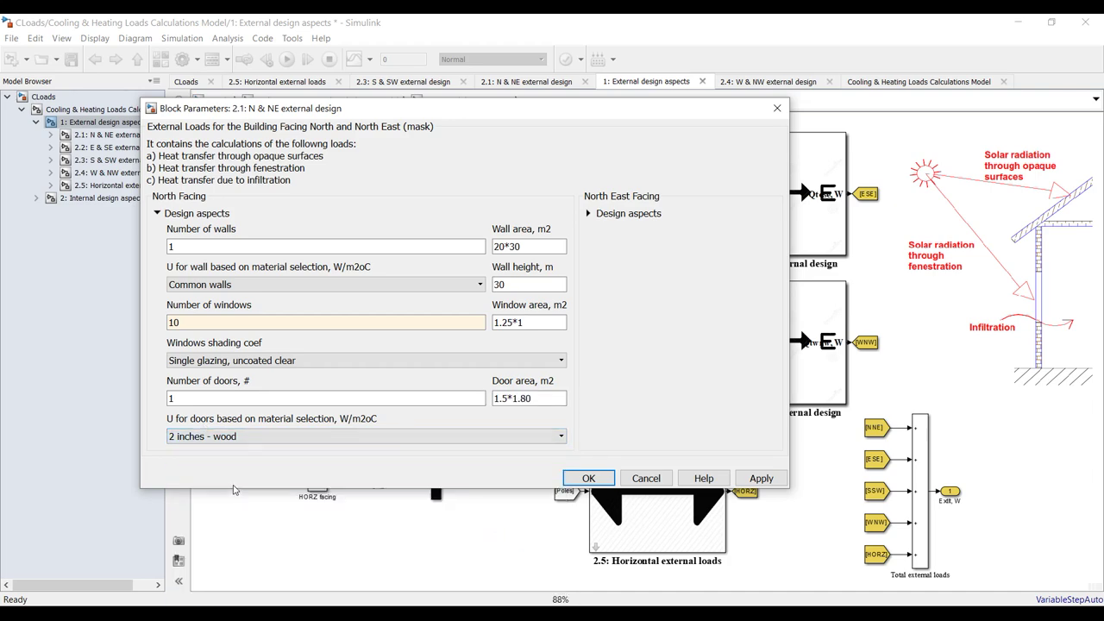
left_click(158, 214)
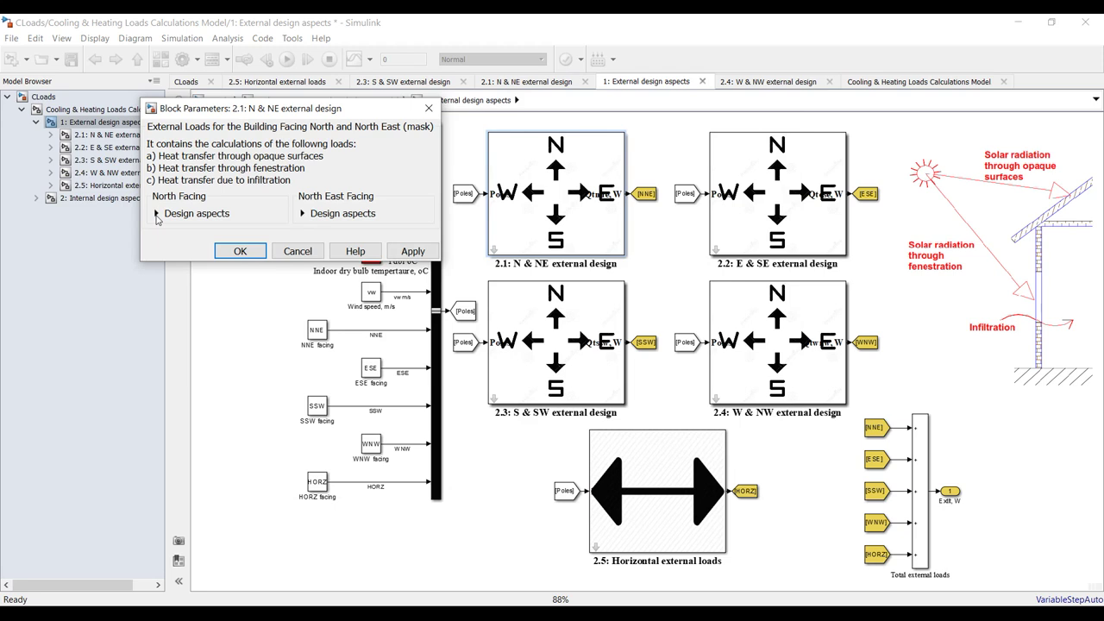
- Review the North East facing wall, window and door values, and apply the N & NE external design parameters
left_click(303, 214)
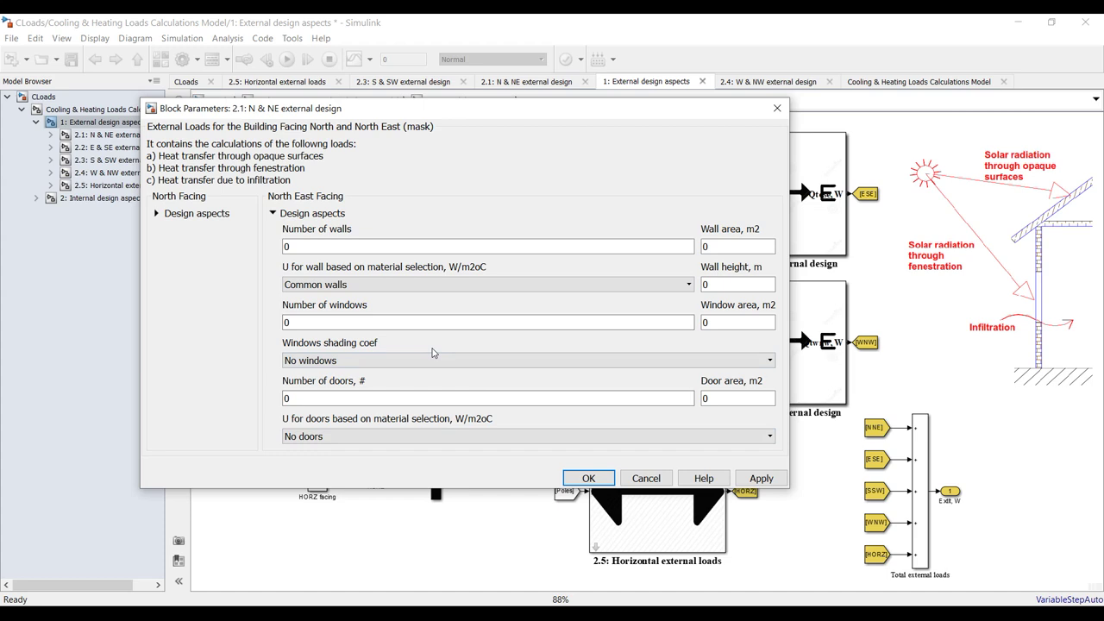
double_click(574, 250)
double_click(506, 321)
double_click(716, 285)
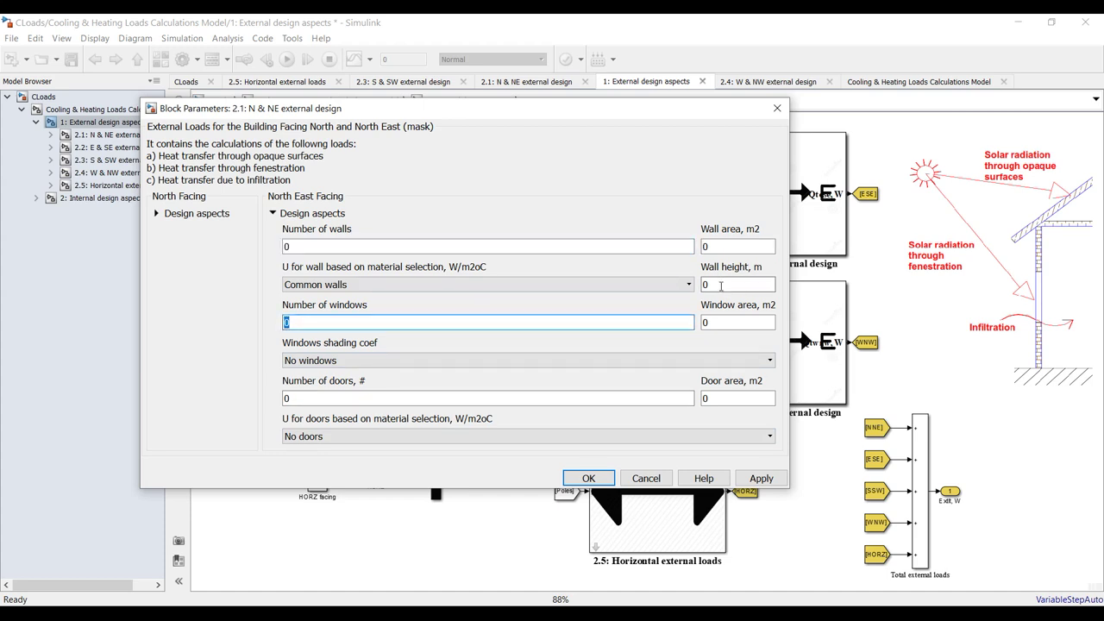
double_click(713, 323)
double_click(729, 398)
double_click(388, 398)
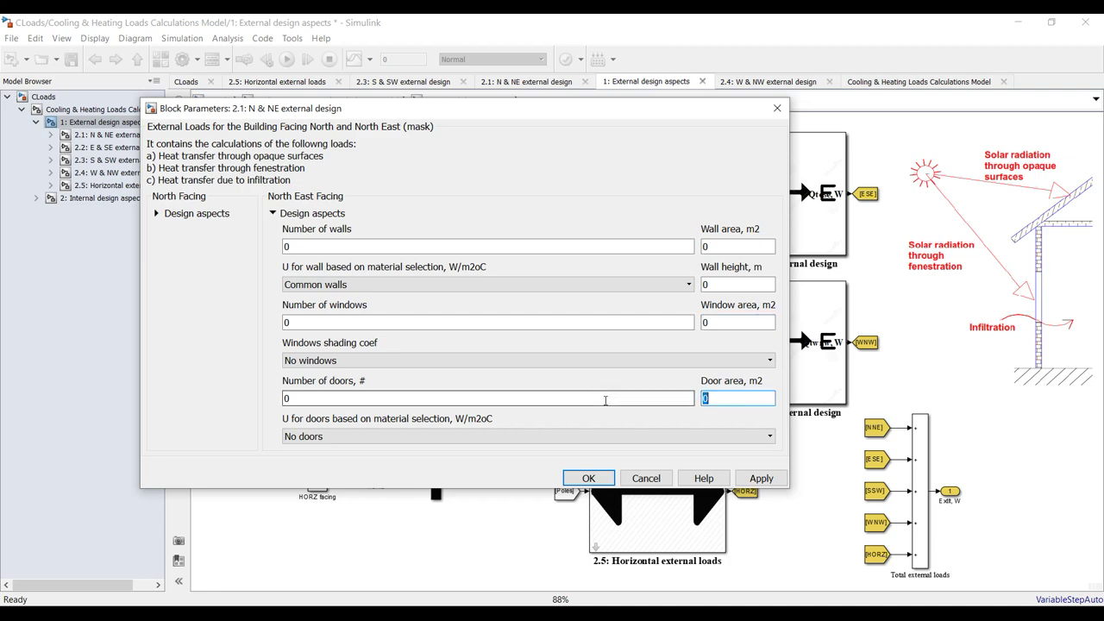
left_click(750, 478)
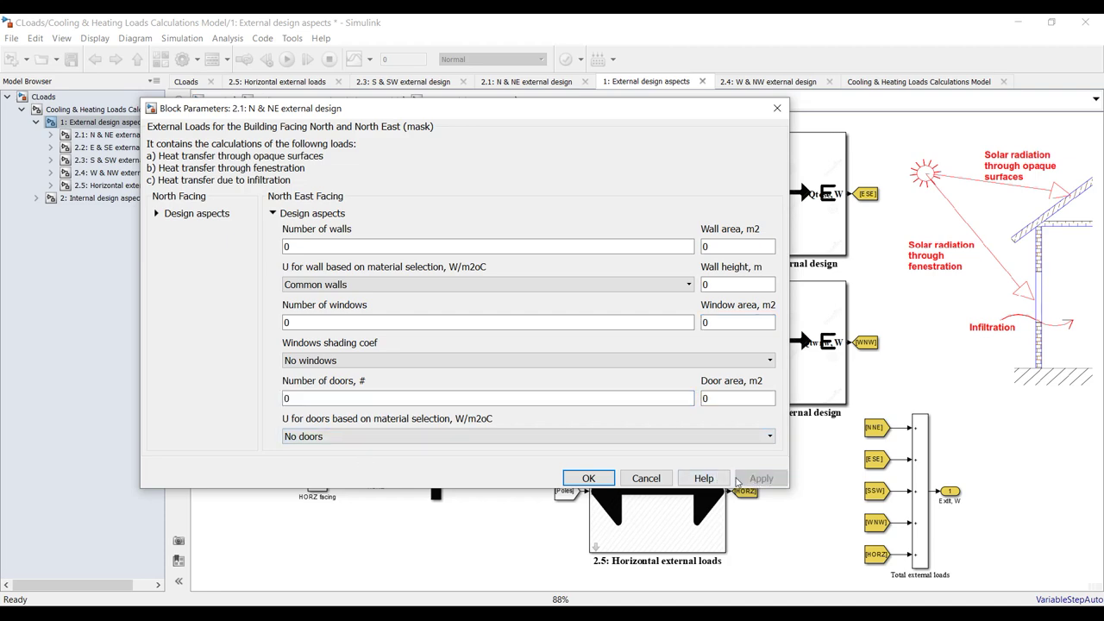
left_click(588, 478)
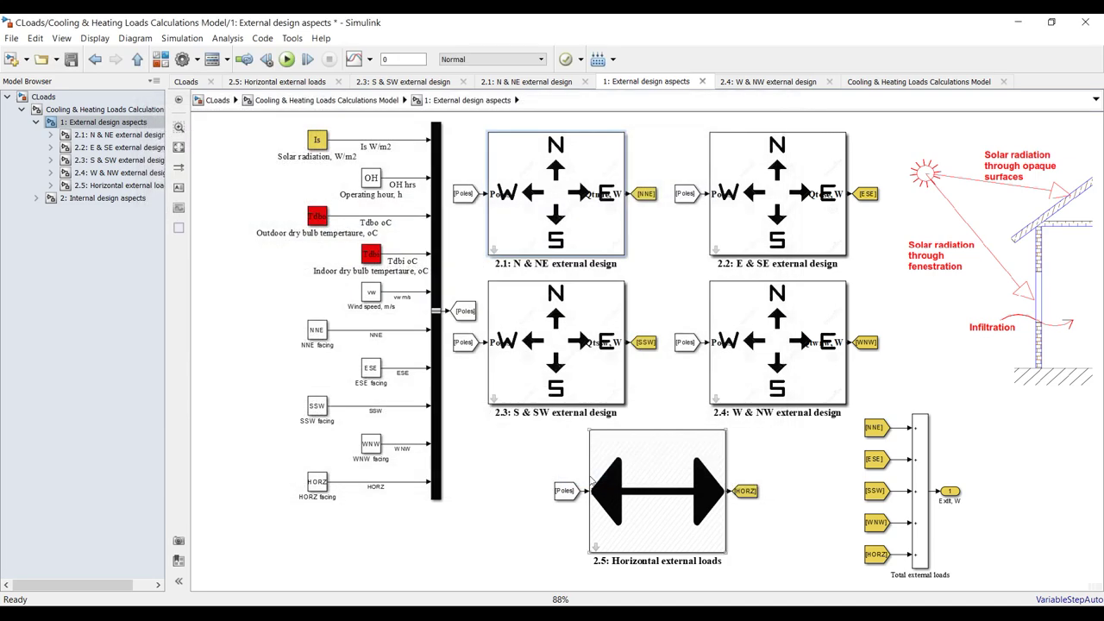
- In the Horizontal external loads parameters, expand the design aspects and choose Roof 2 inch concreate slap I inch insulation as the material
double_click(632, 455)
left_click_drag(569, 472, 489, 181)
left_click(374, 278)
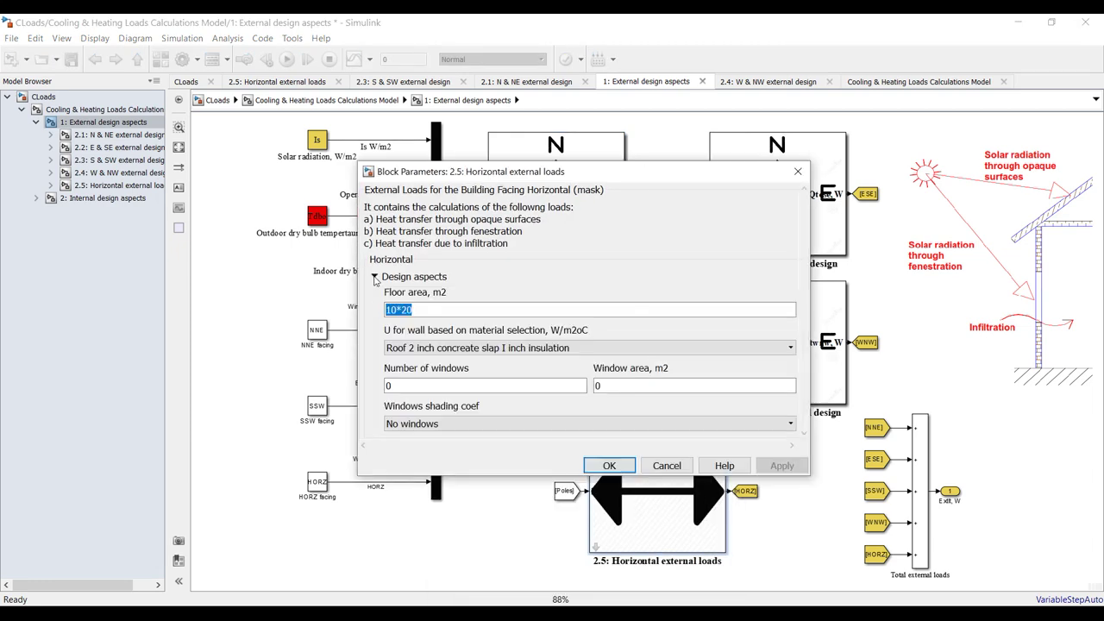
left_click(466, 348)
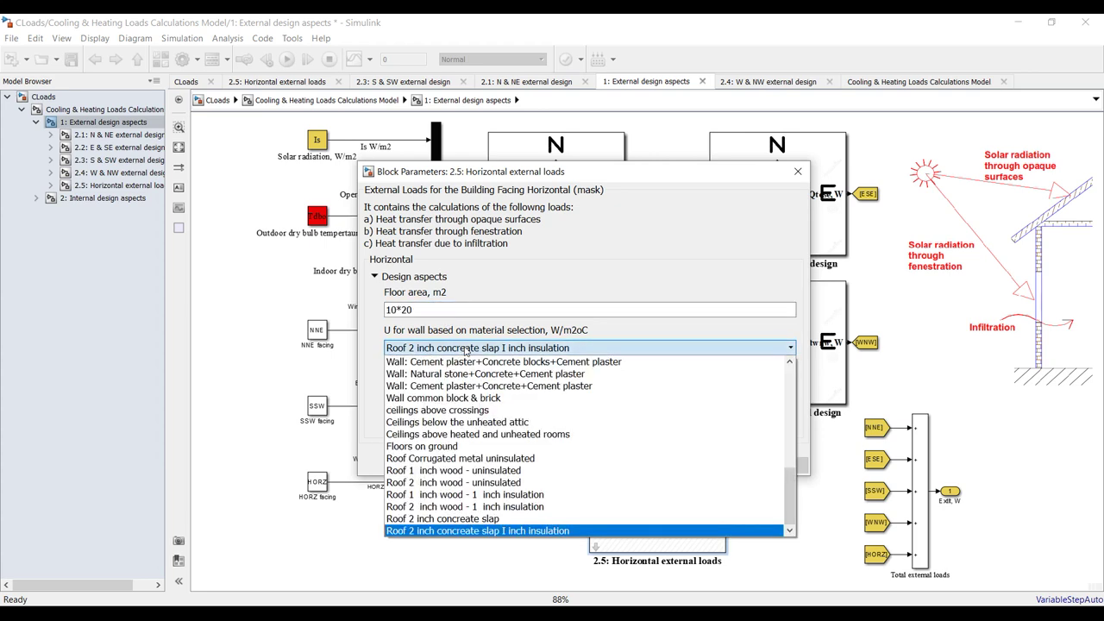
left_click(509, 530)
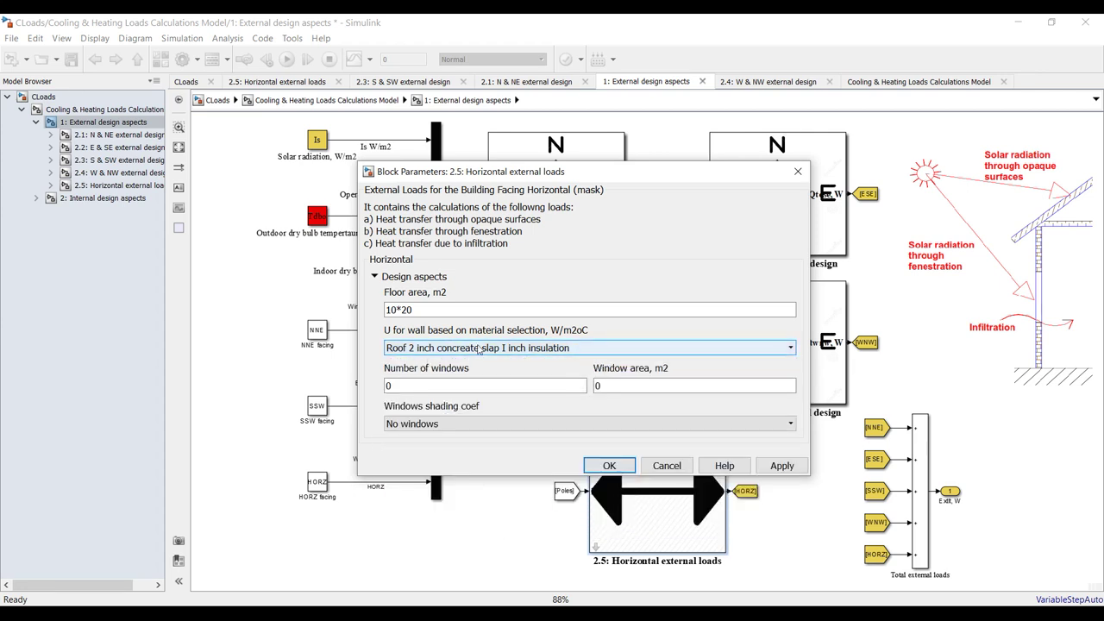
- Choose No windows as the horizontal windows shading coefficient and apply the Horizontal external loads parameters
left_click(638, 385)
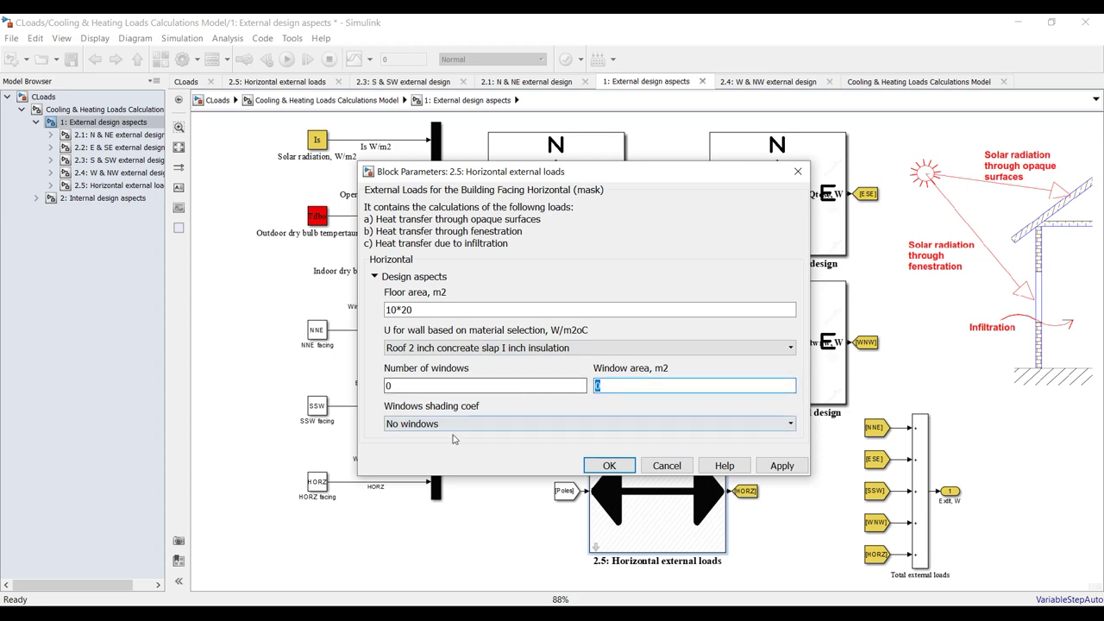
left_click(492, 424)
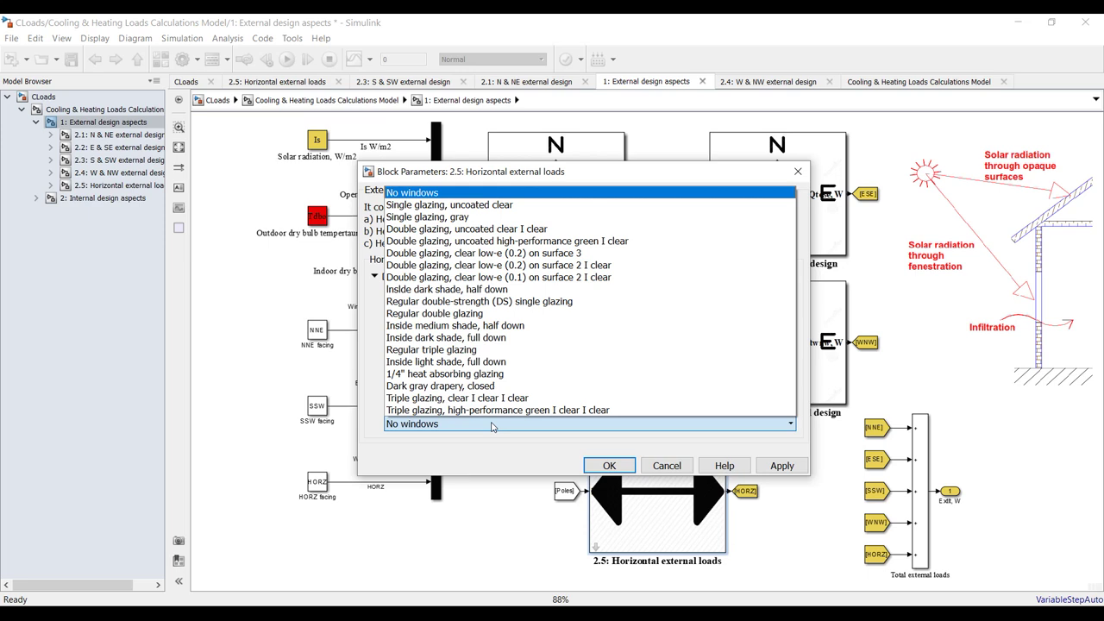
left_click(426, 195)
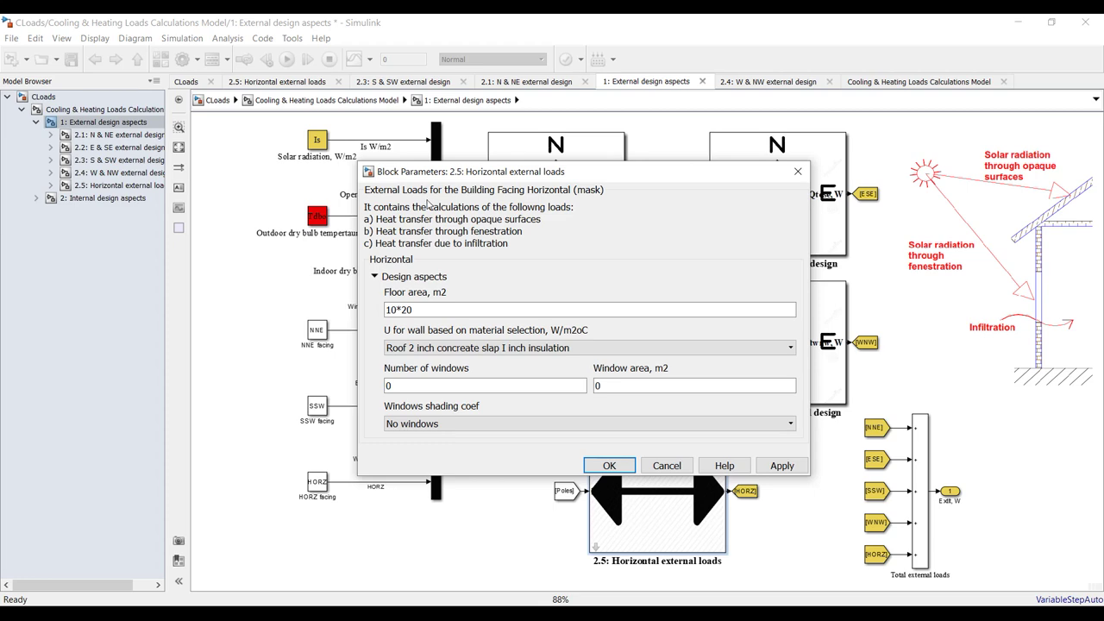
left_click(775, 470)
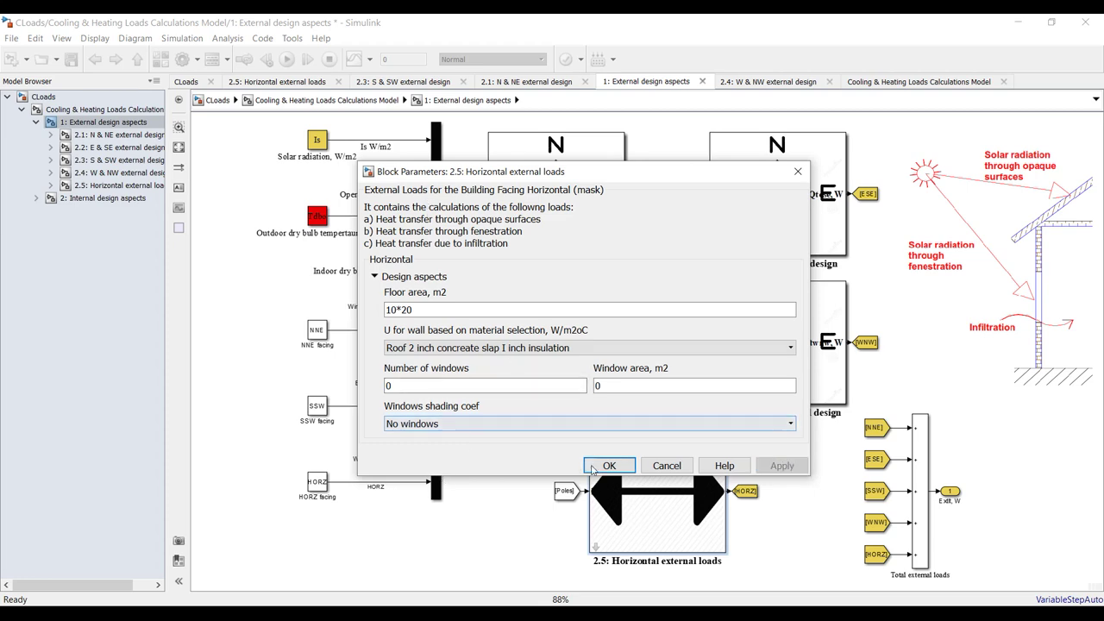
left_click(595, 468)
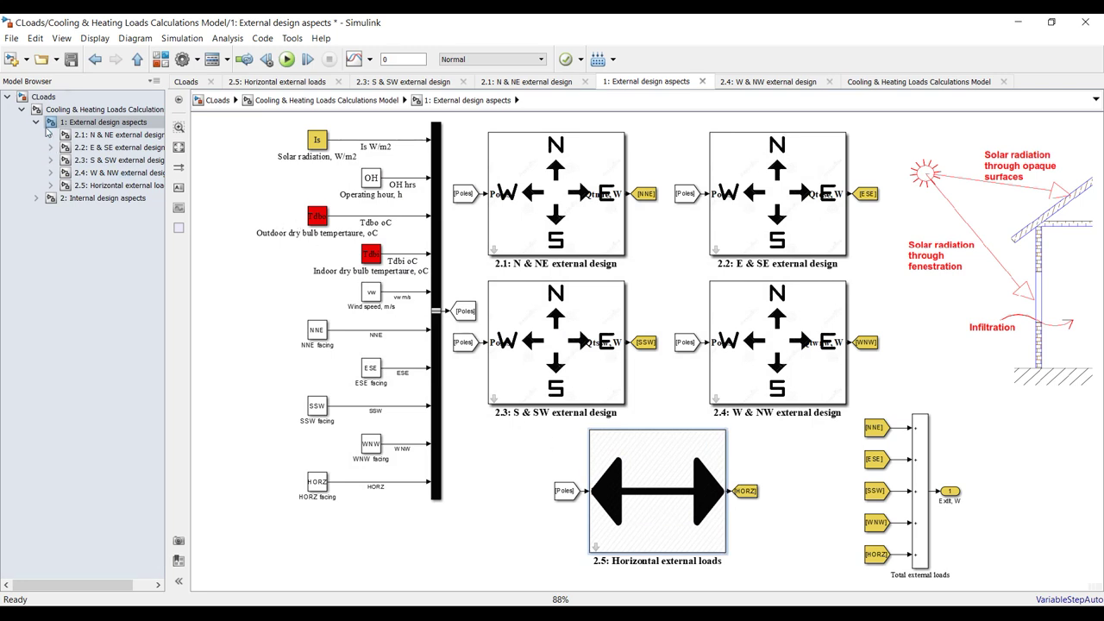
- Examine the External loads calculations function code inside the N & NE external design subsystem
left_click(97, 199)
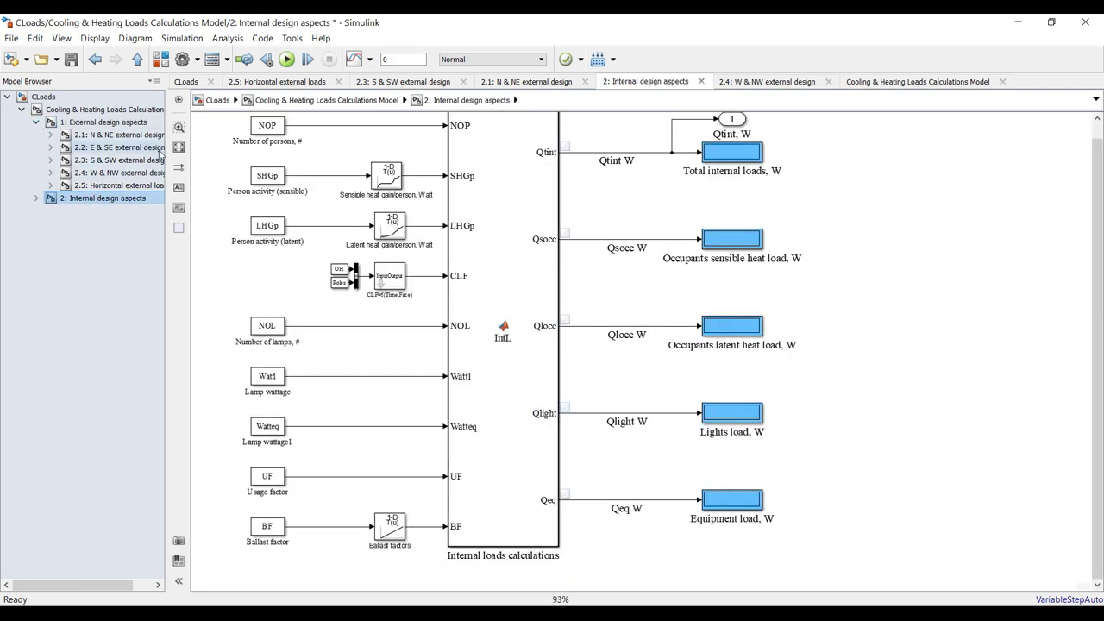
left_click(95, 123)
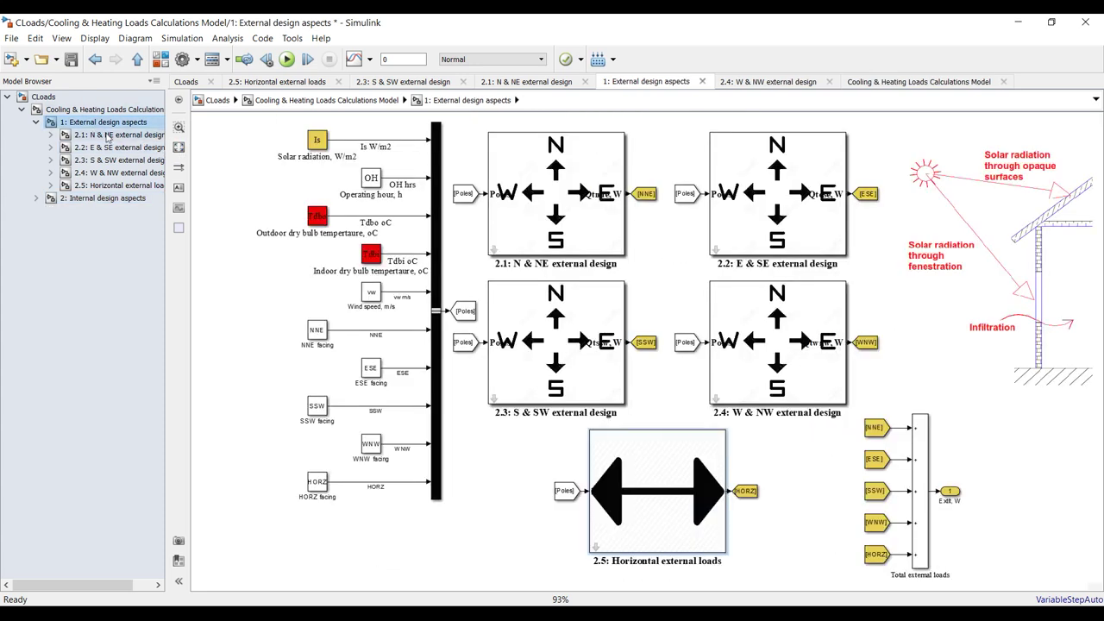
left_click(99, 135)
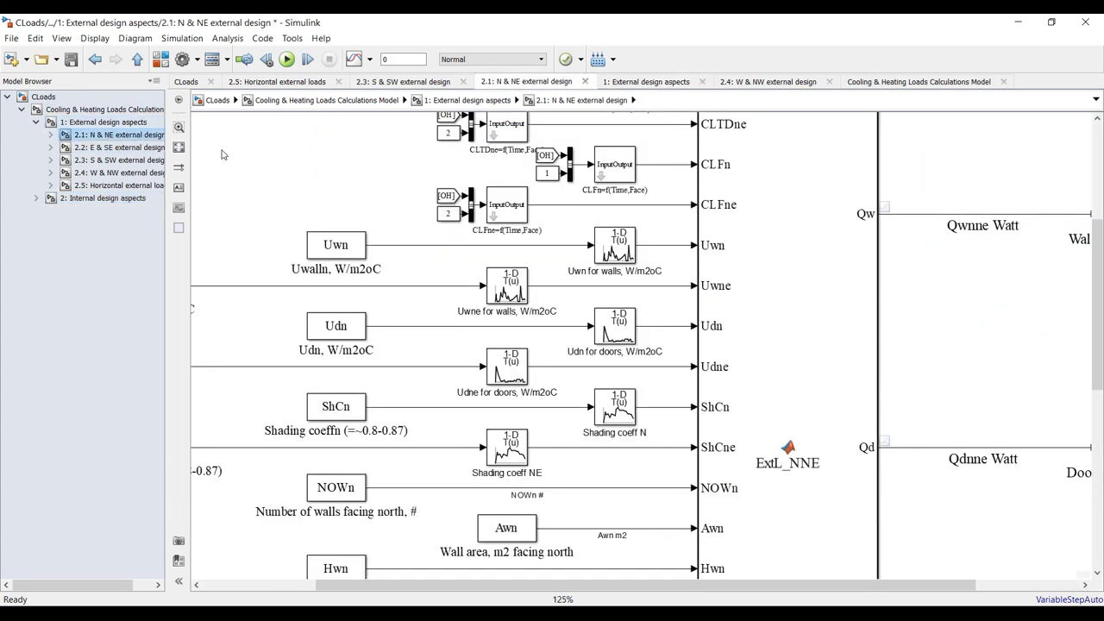
left_click(179, 148)
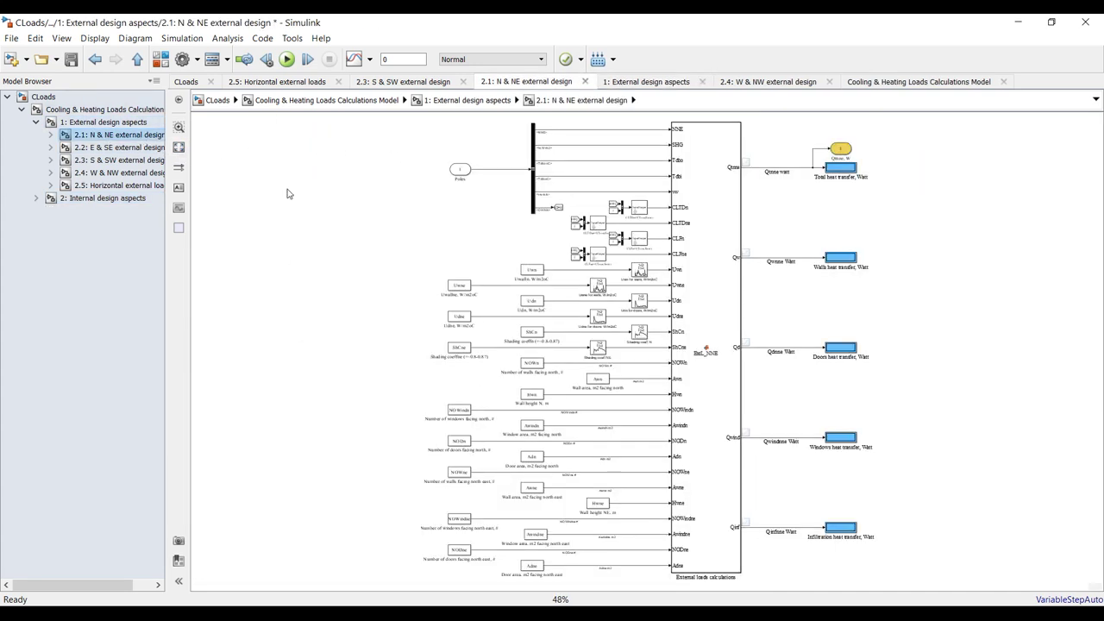
double_click(702, 156)
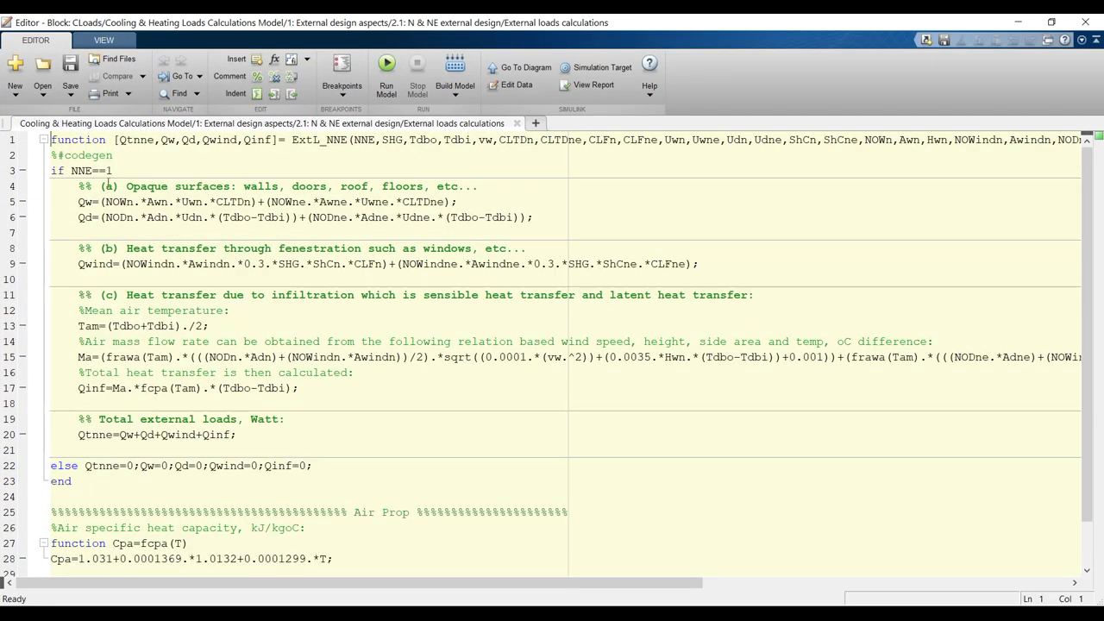
left_click_drag(53, 154, 188, 544)
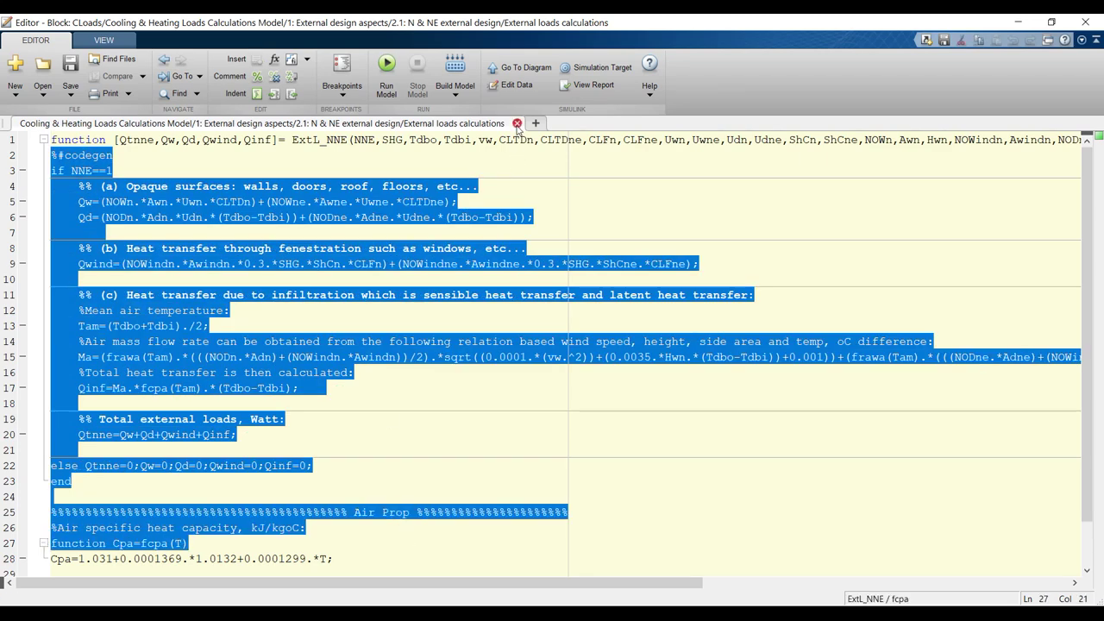
left_click(516, 124)
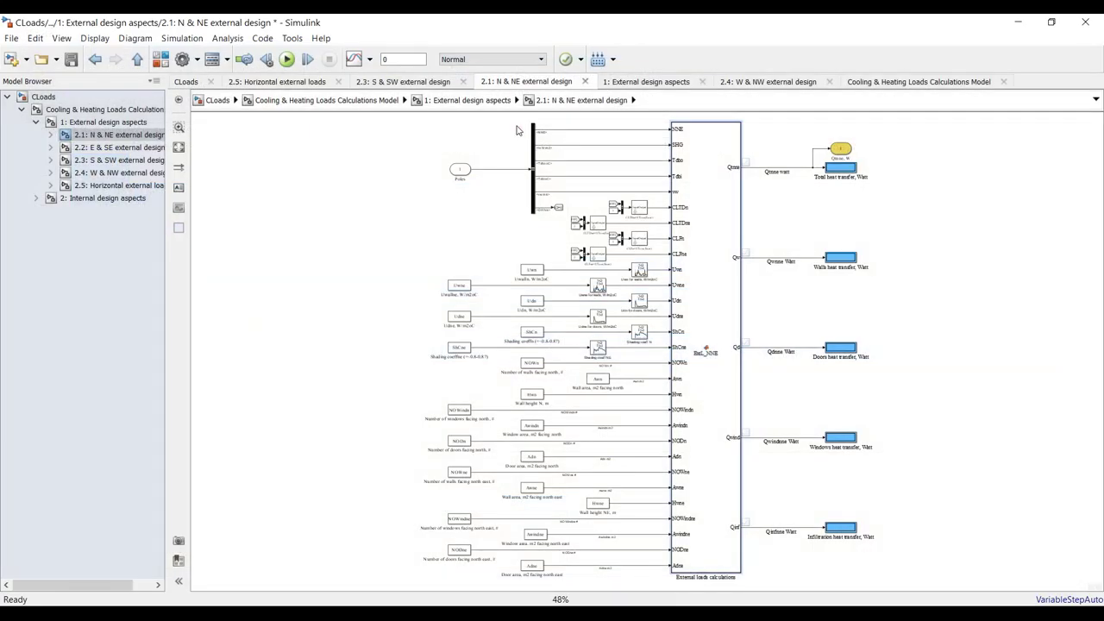
- Return to the Cooling & Heating Loads Calculations Model level and run the simulation
left_click(104, 112)
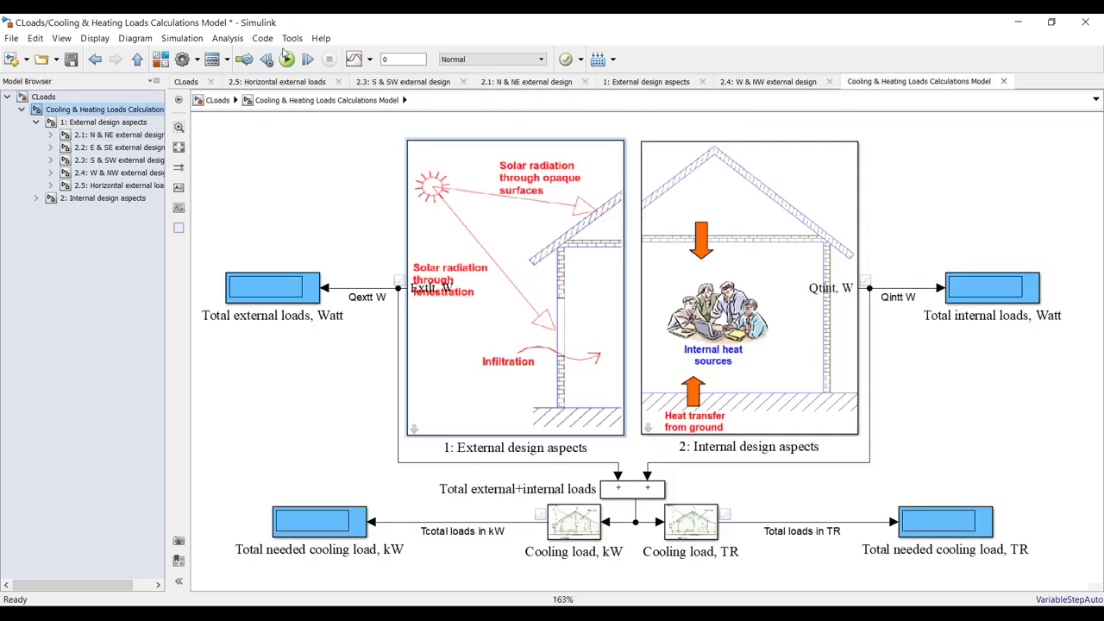
left_click(180, 148)
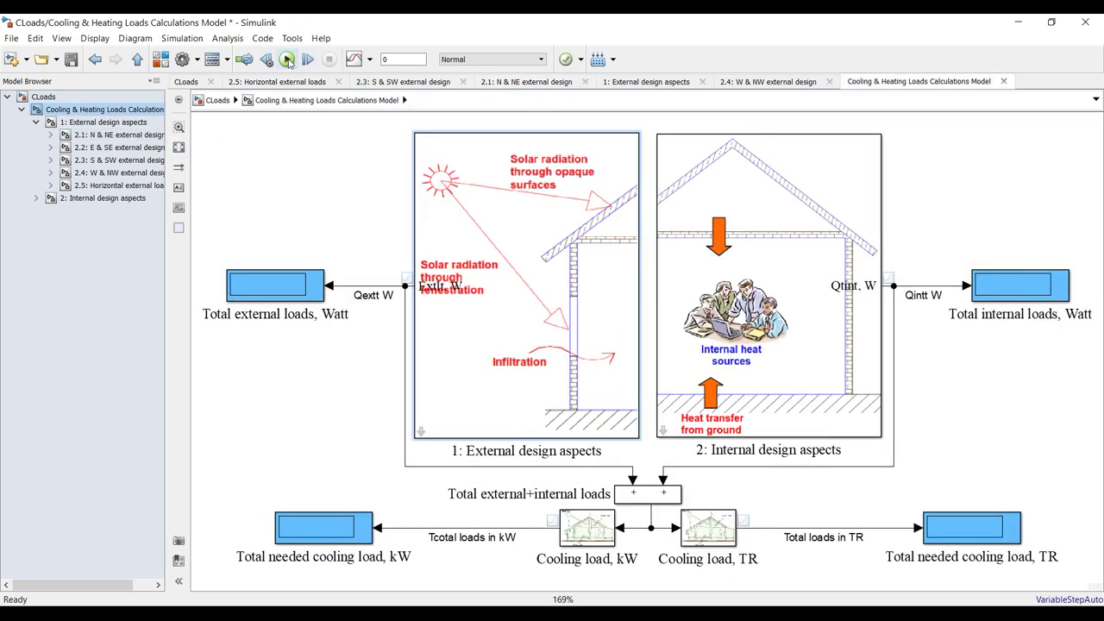
left_click(286, 62)
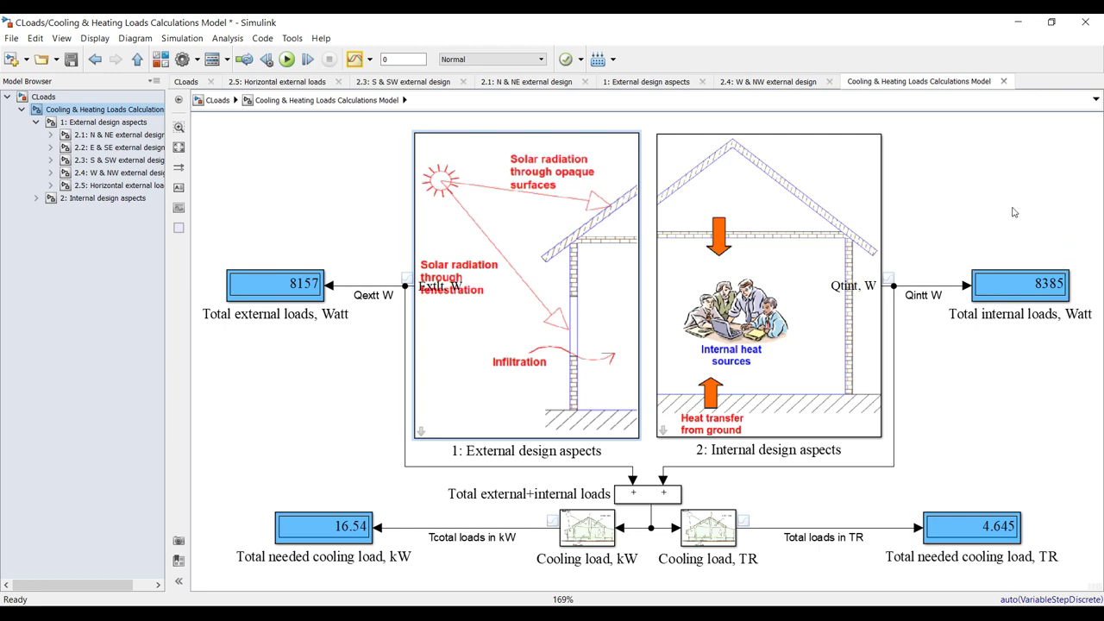
- Check the total internal loads display and review the Internal design aspects parameters without changing them
left_click(998, 281)
double_click(800, 184)
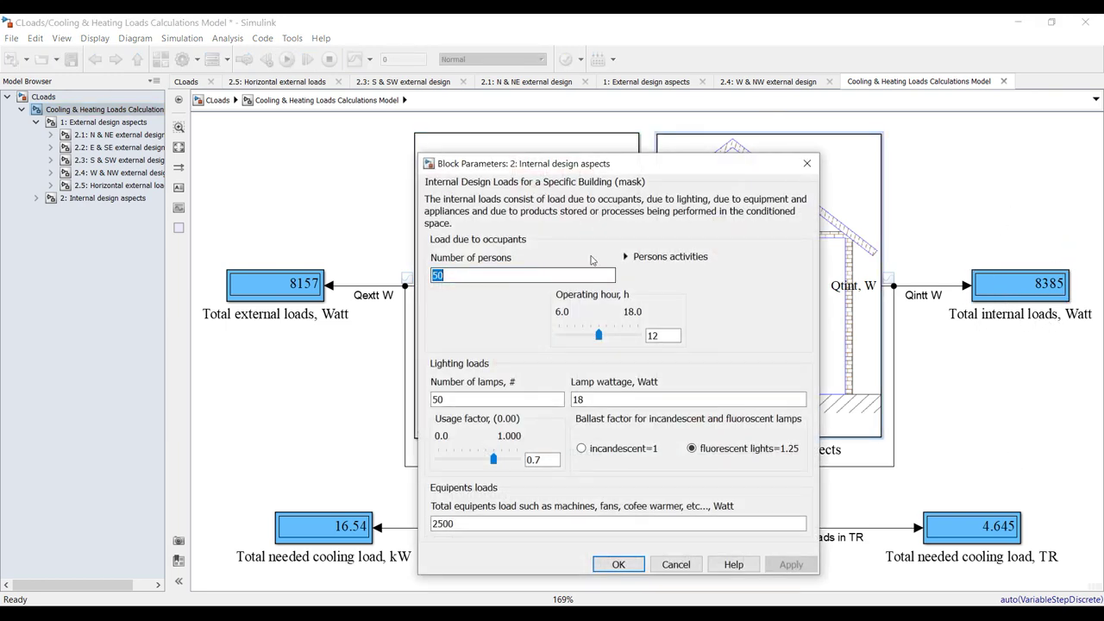
left_click(807, 163)
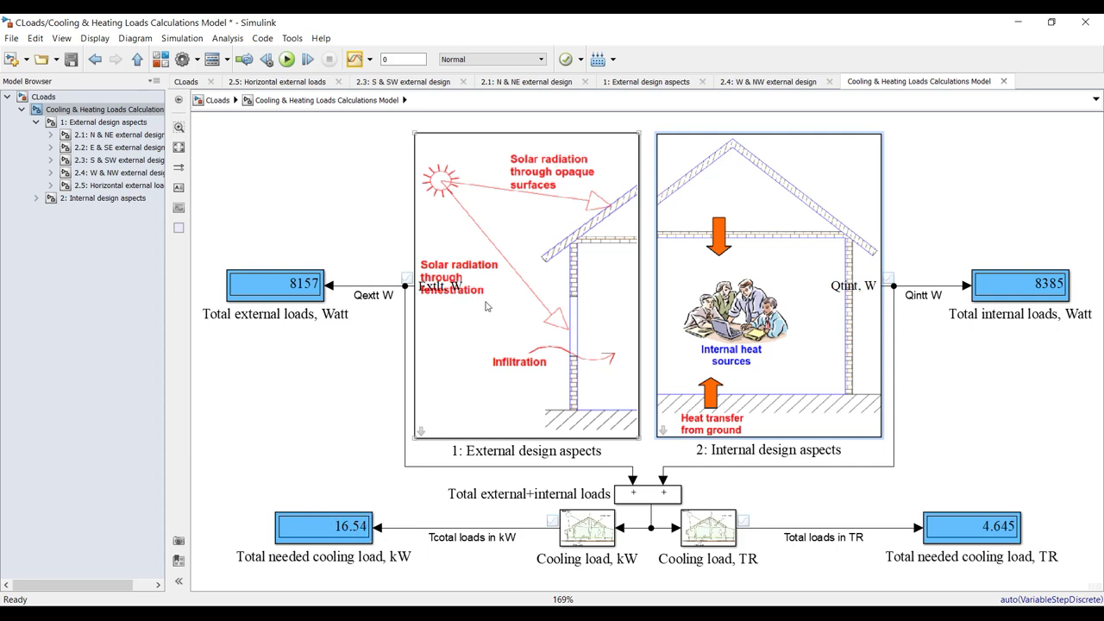
- Examine the total needed cooling load in TR on its display block
scroll(794, 543, "down", 2)
scroll(876, 520, "up", 4)
scroll(870, 209, "up", 1)
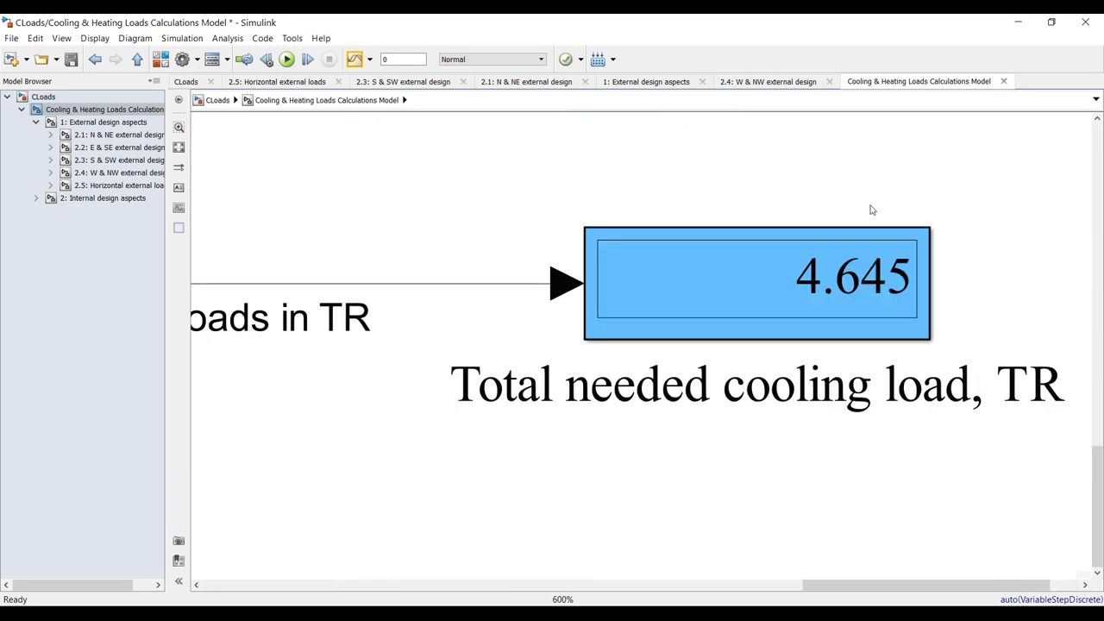
scroll(893, 281, "down", 2)
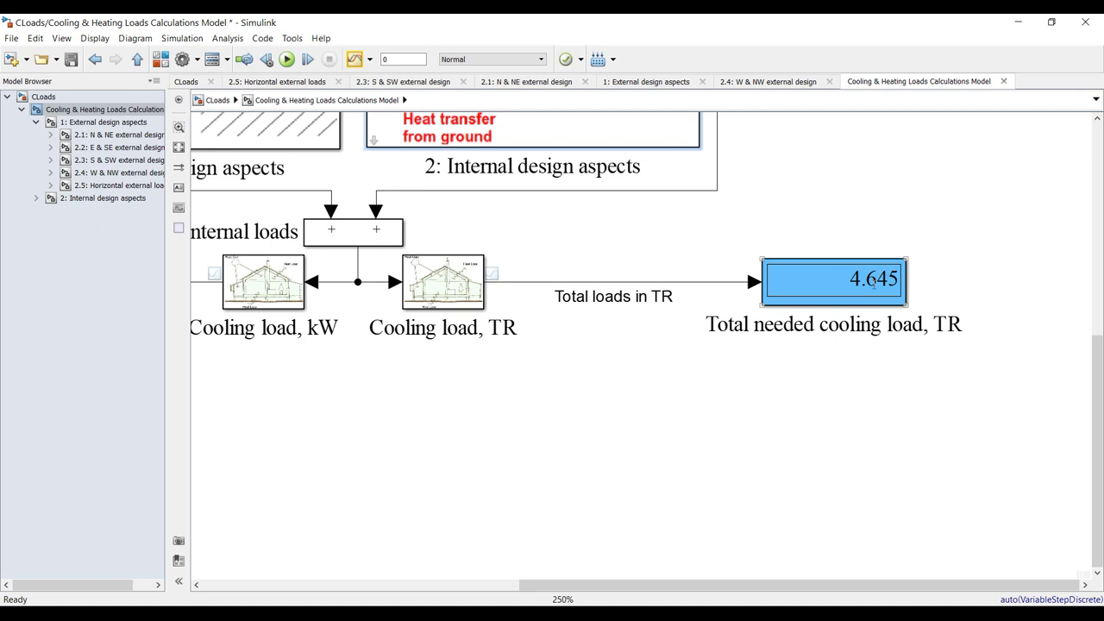
left_click(964, 227)
left_click_drag(964, 224, 754, 371)
left_click(723, 421)
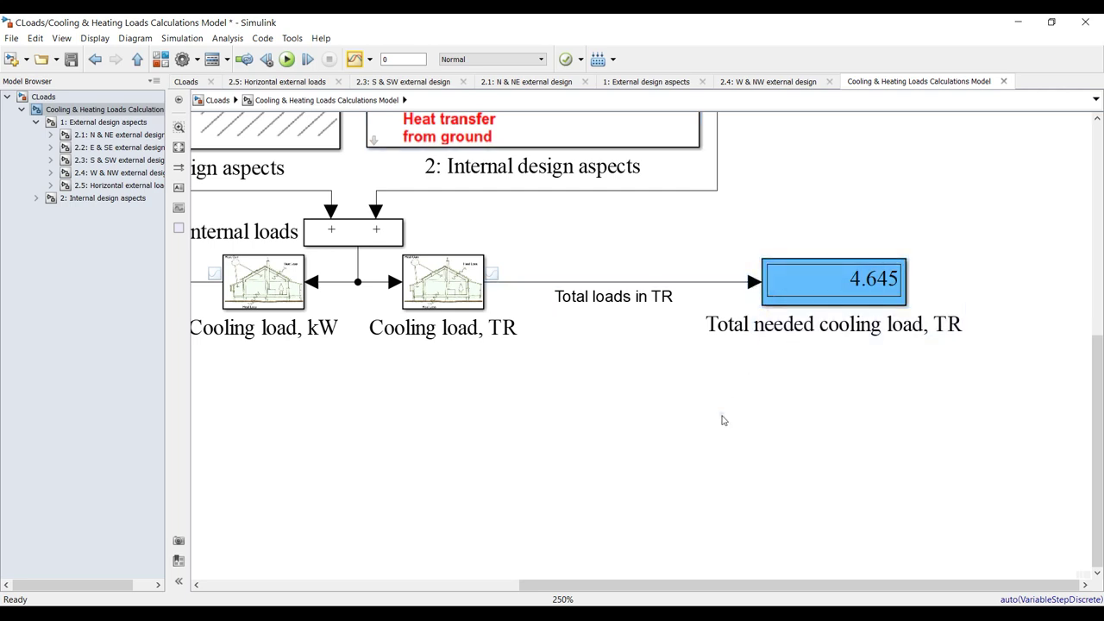
- Fit the whole model in view and set the simulation stop time to inf
left_click(179, 149)
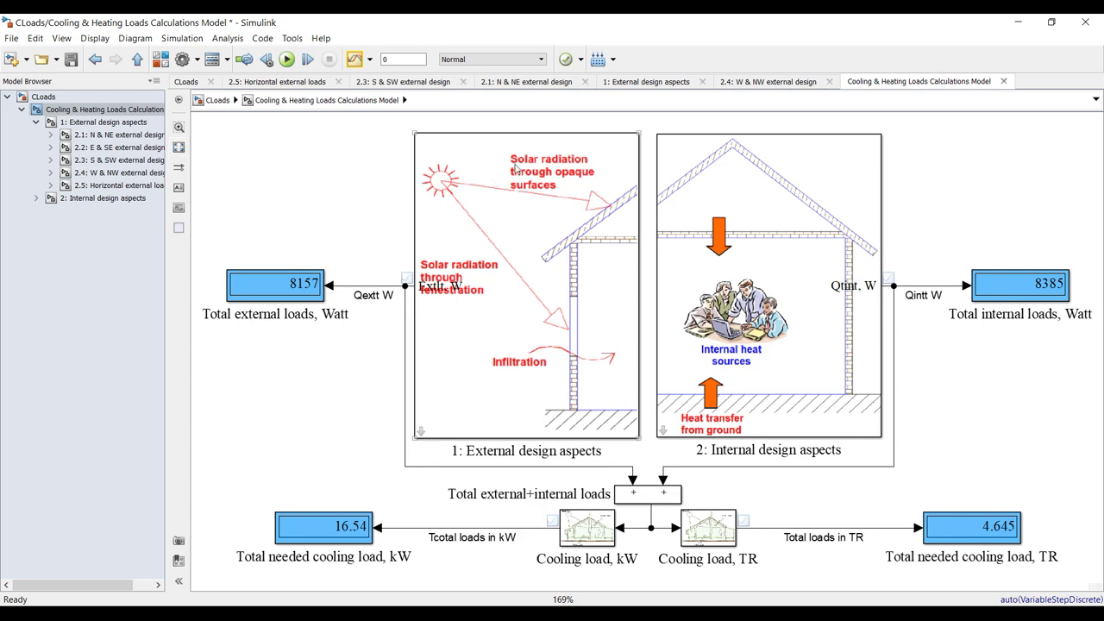
double_click(399, 61)
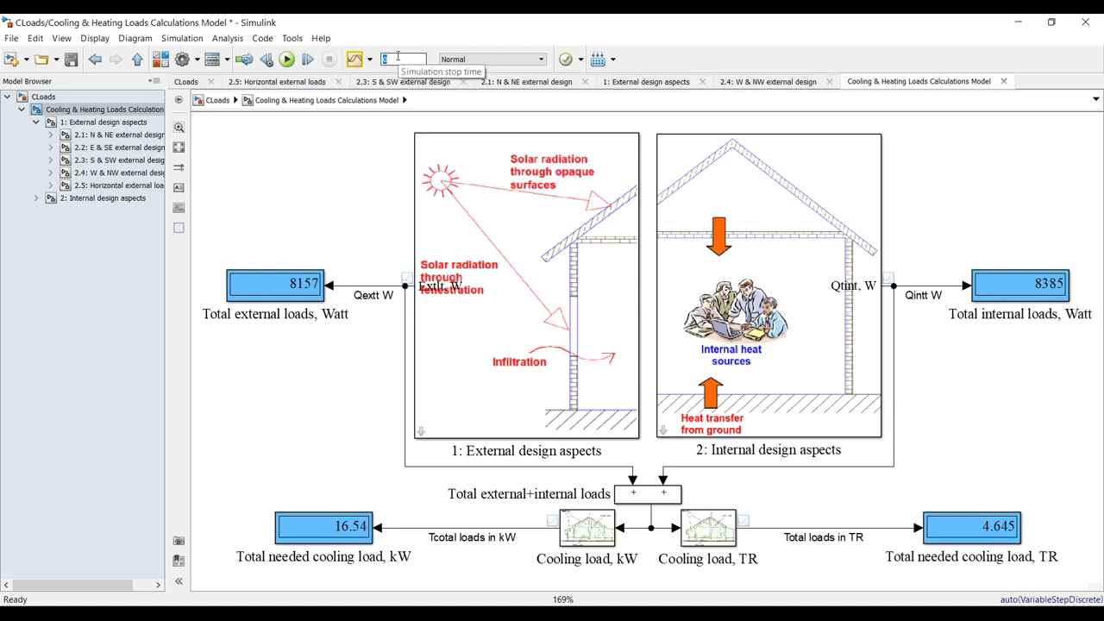
type("INF")
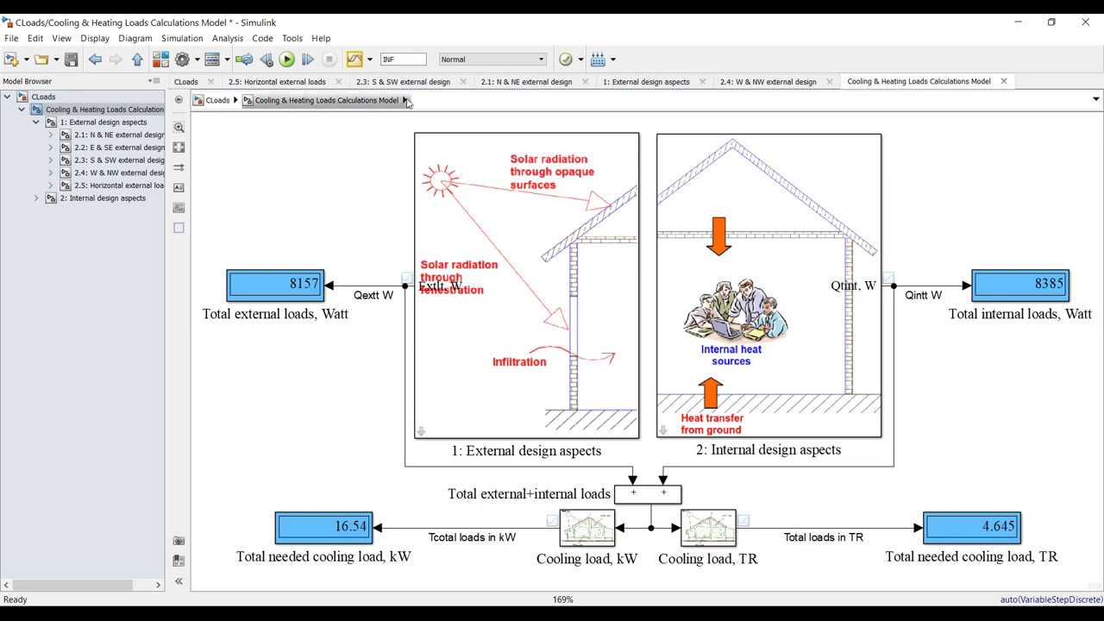
double_click(401, 57)
key("Caps_Lock")
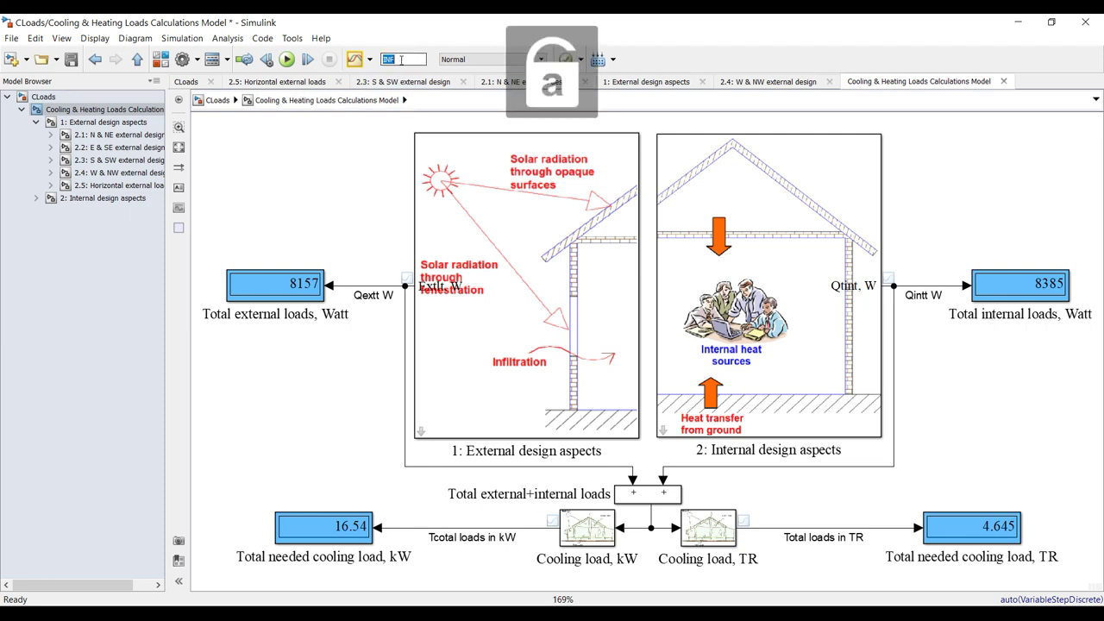
type("4")
type("nf")
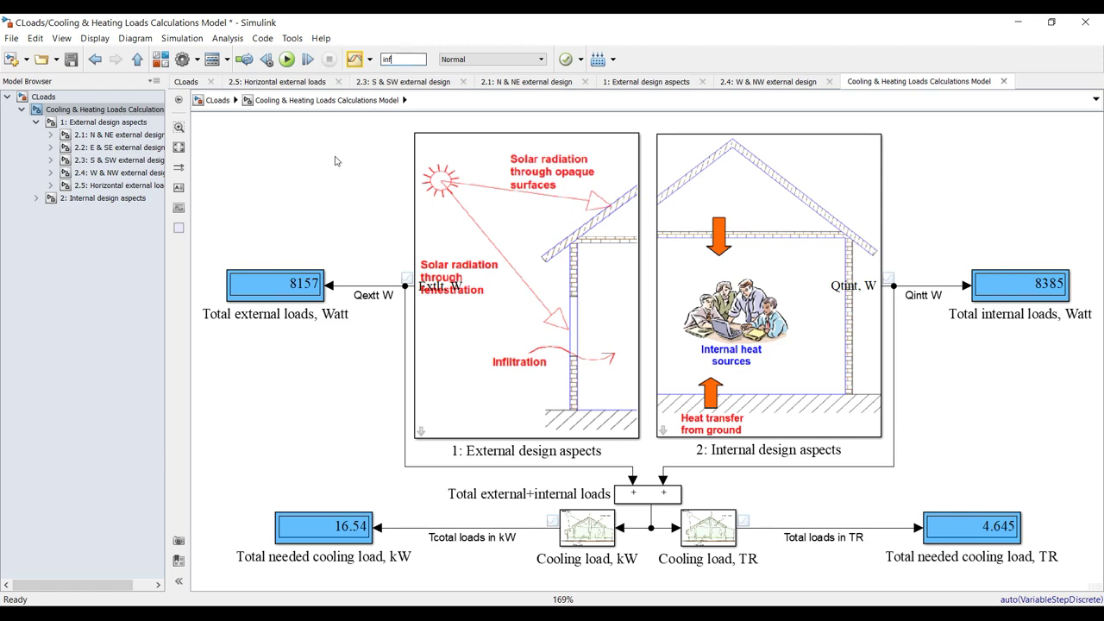
- Glance at the External design aspects subsystem, return to the Cooling & Heating Loads Calculations Model level and save the model
left_click(136, 123)
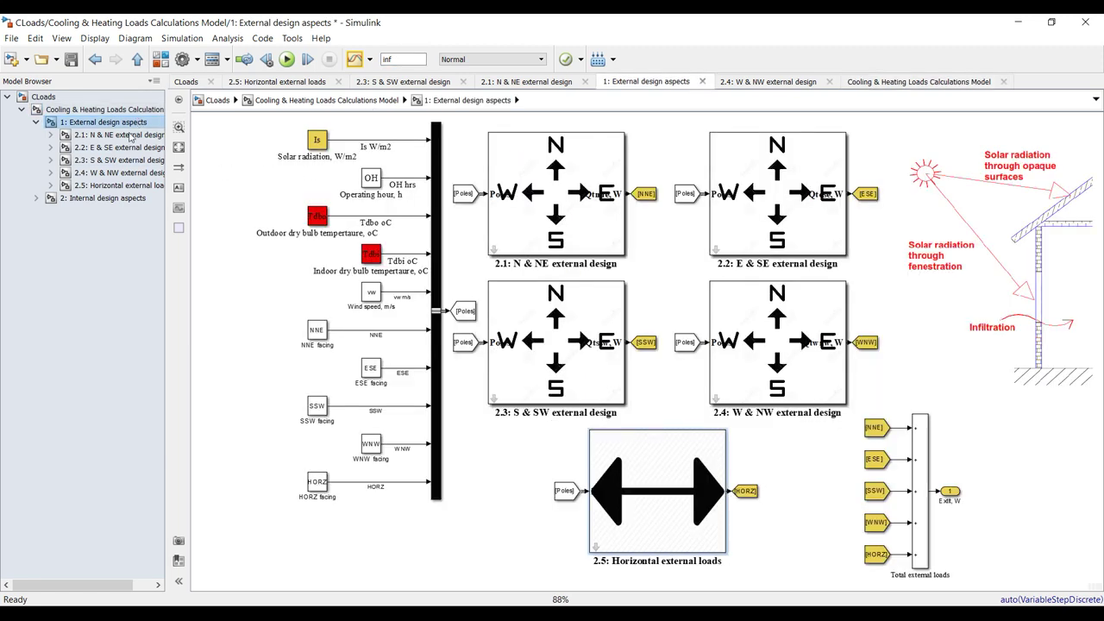
left_click(130, 109)
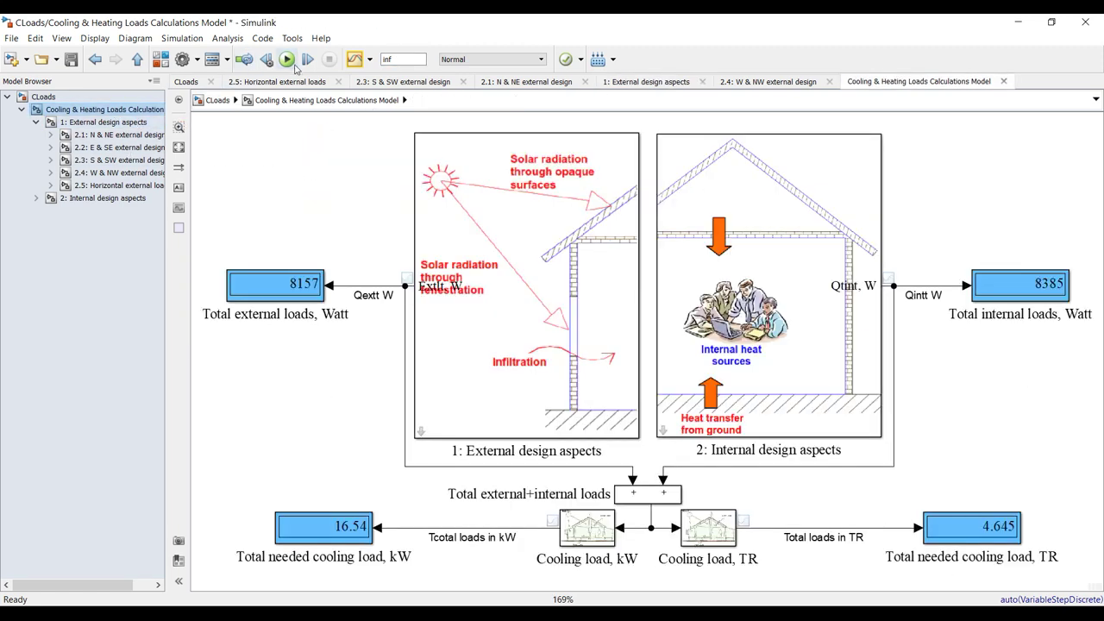
left_click(71, 60)
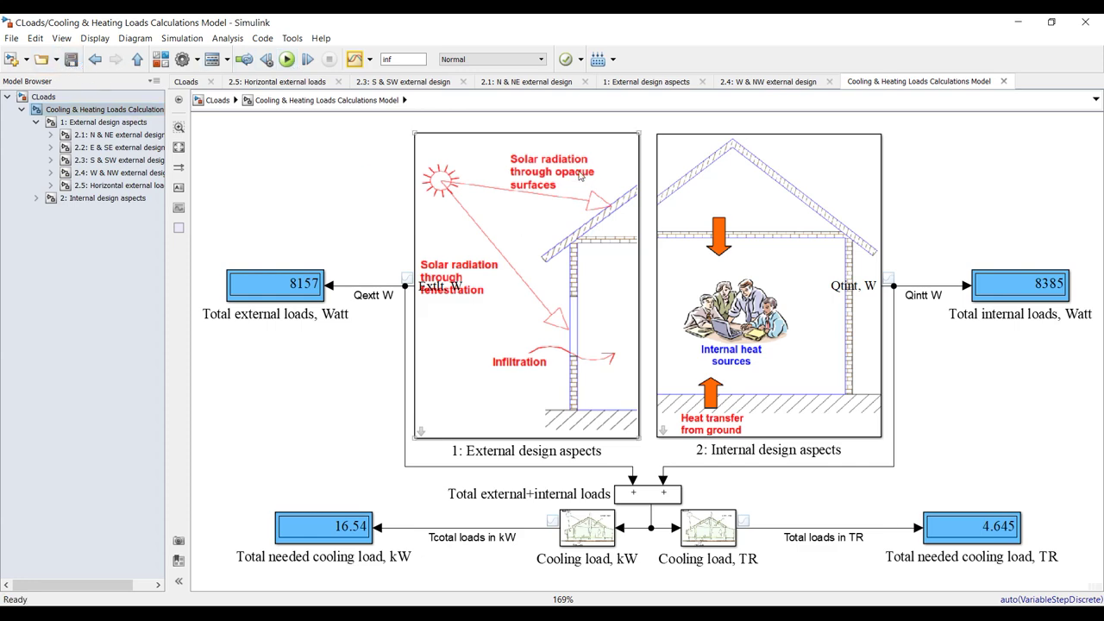
- Open the External and Internal design aspects block parameters, start the simulation and bring the External design aspects parameters forward
double_click(526, 171)
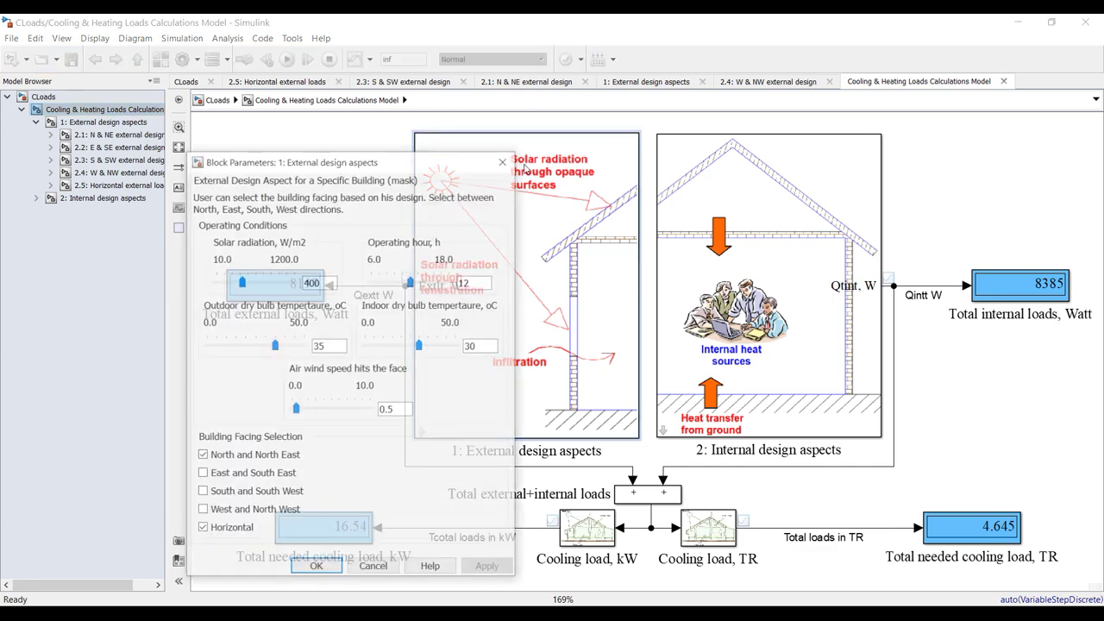
left_click_drag(406, 167, 354, 134)
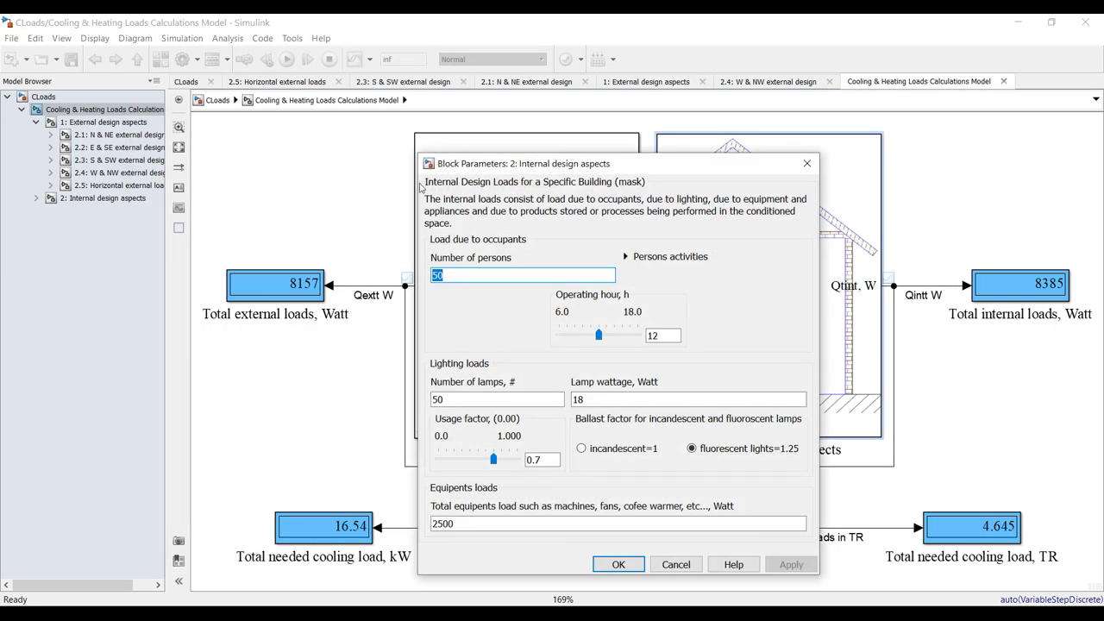
key("Escape")
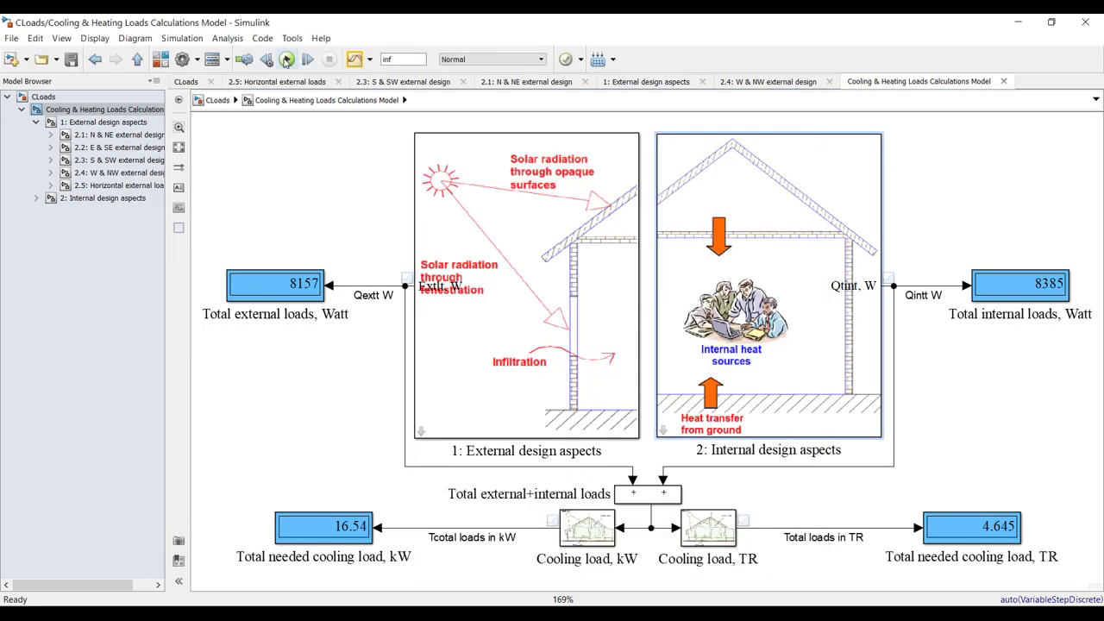
left_click(286, 59)
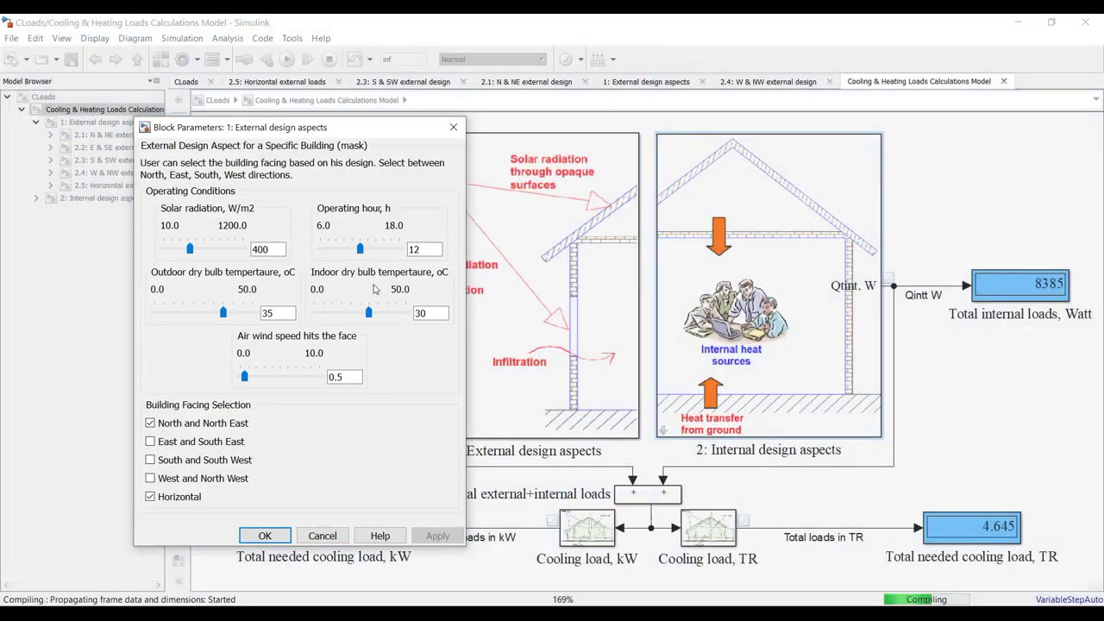
left_click(707, 587)
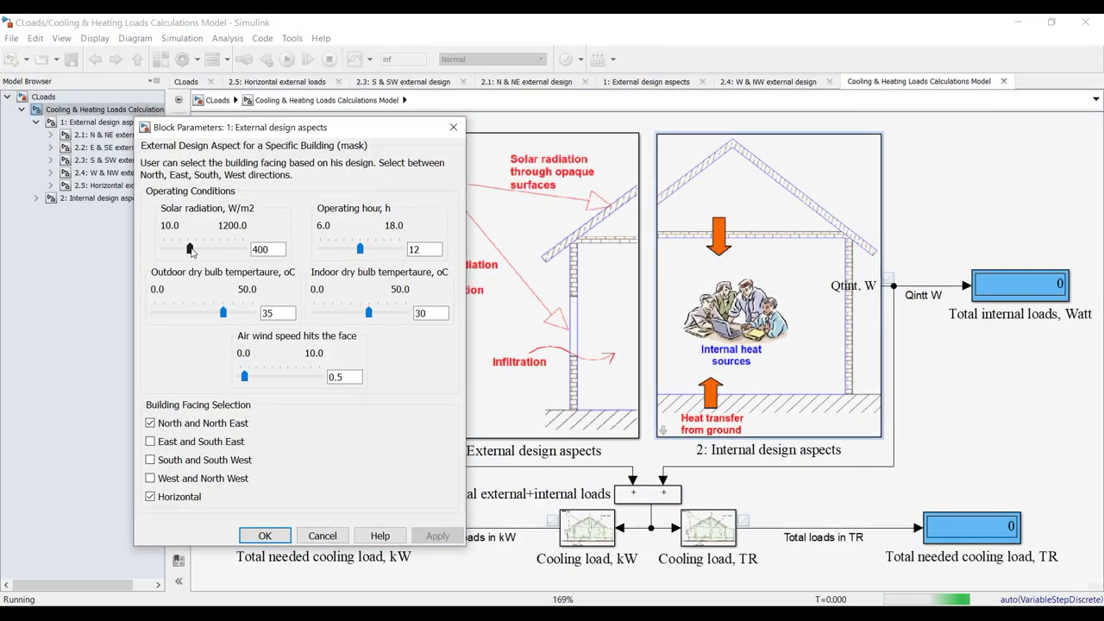
- Raise the solar radiation to 462.2 W/m2 while the simulation runs, moving the parameters dialog clear of the external loads display
left_click_drag(190, 250, 193, 250)
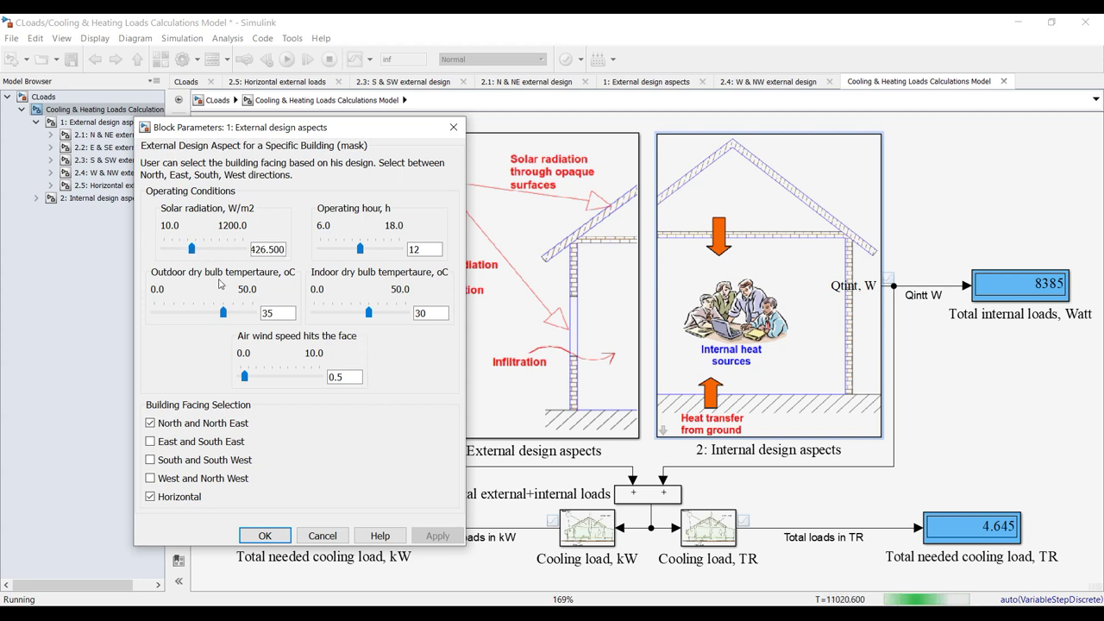
key("Right")
key("Right")
key("Right")
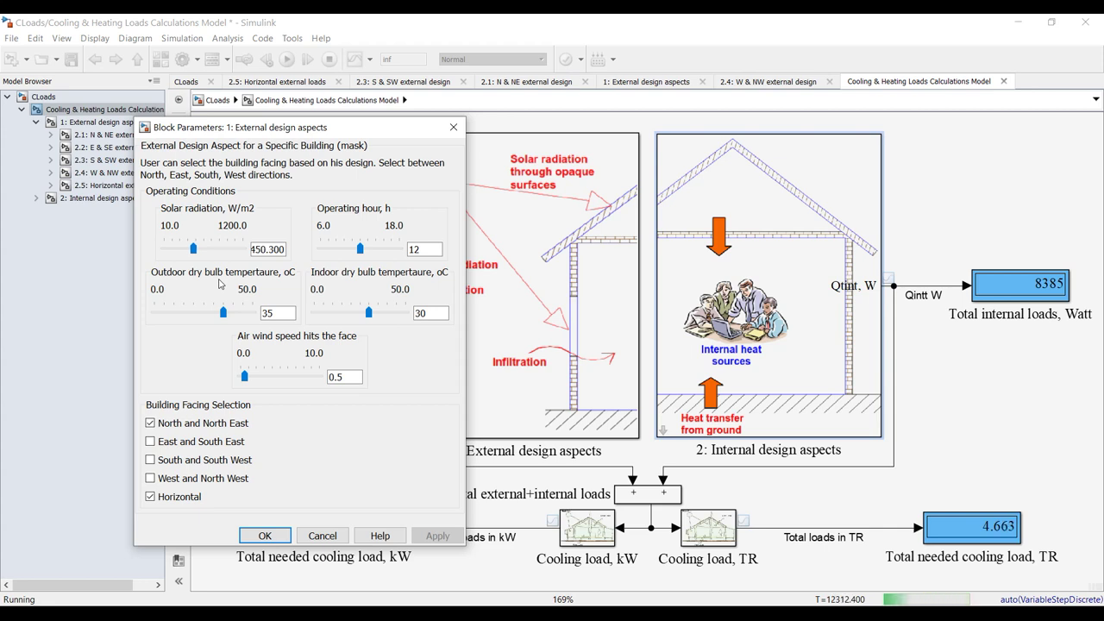
left_click_drag(264, 130, 608, 139)
key("Right")
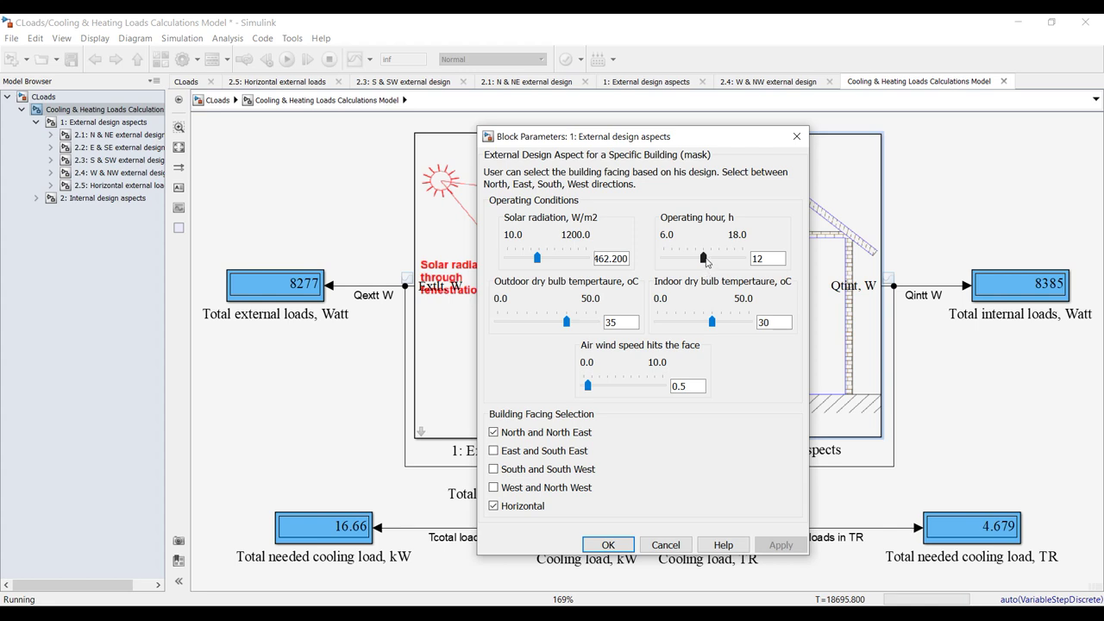
- Increase the operating hour in the External design aspects parameters gradually to 13.2 h
left_click(704, 258)
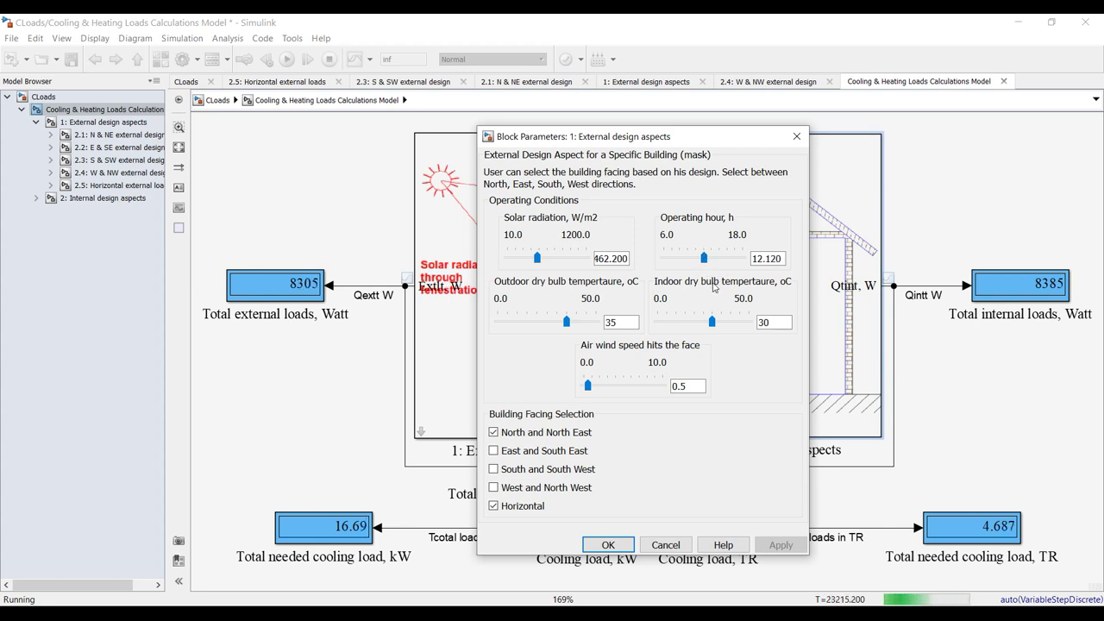
key("Right")
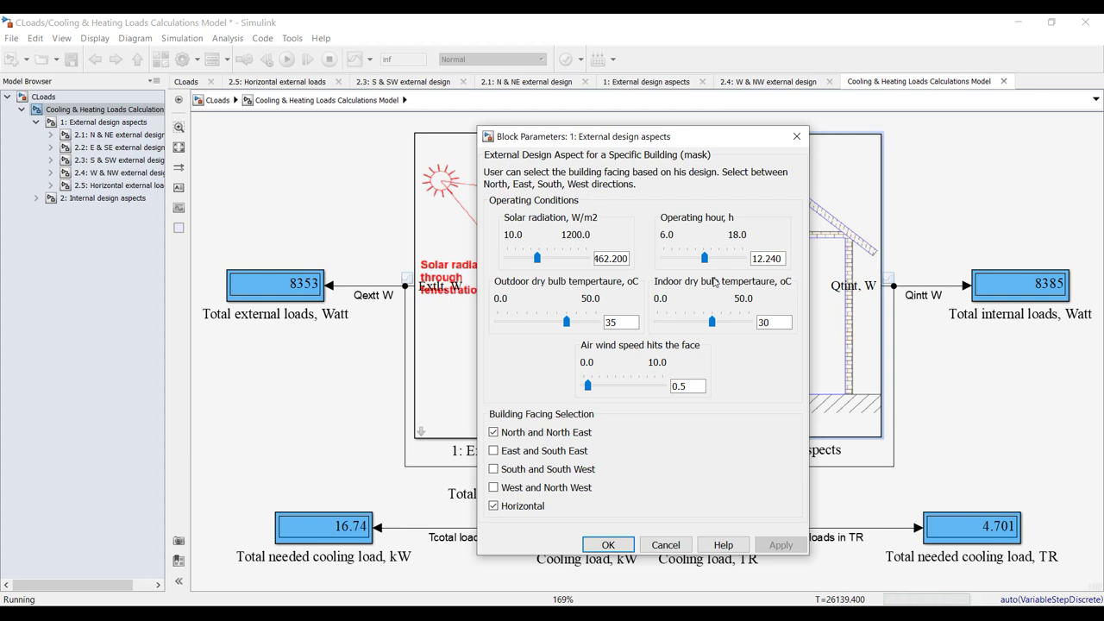
key("Right")
key("Right")
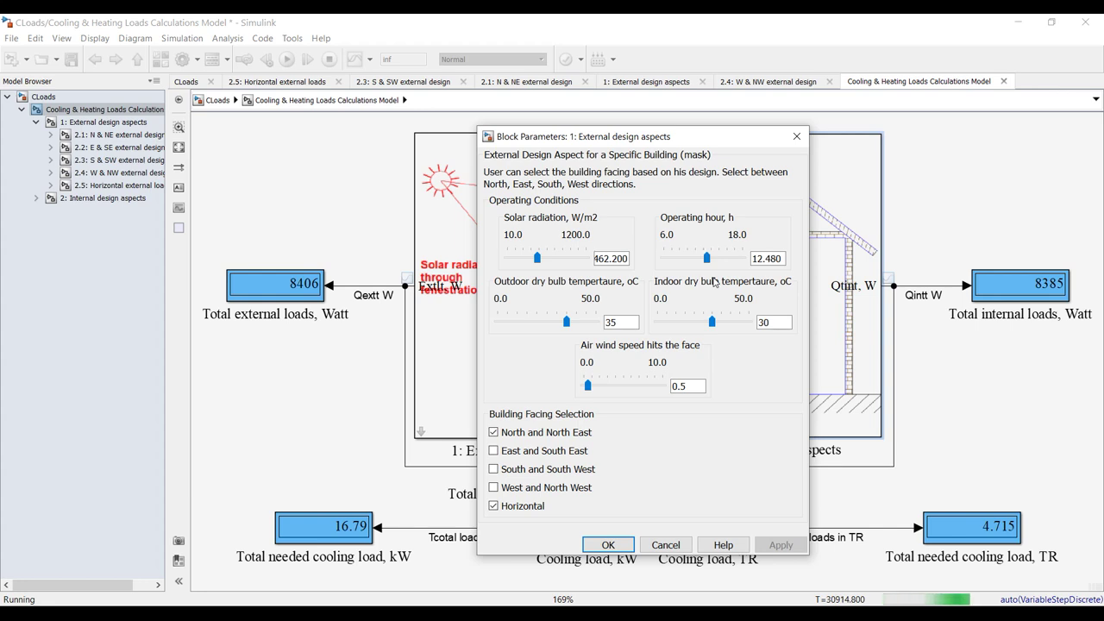
key("Right")
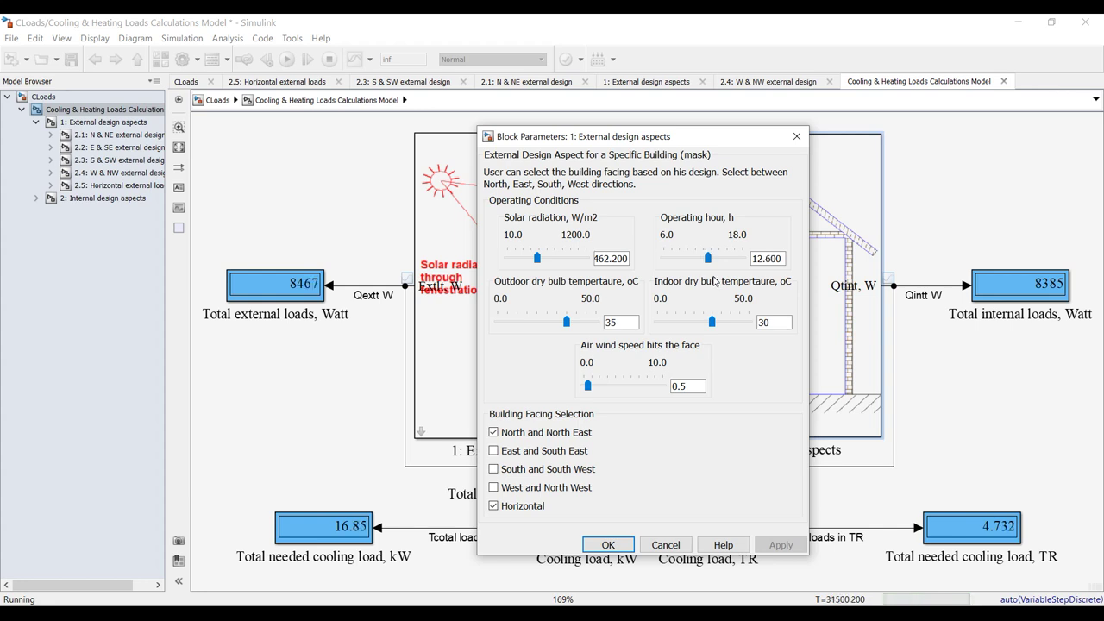
key("Right")
key("Right")
key("Right")
key("Right")
key("Right")
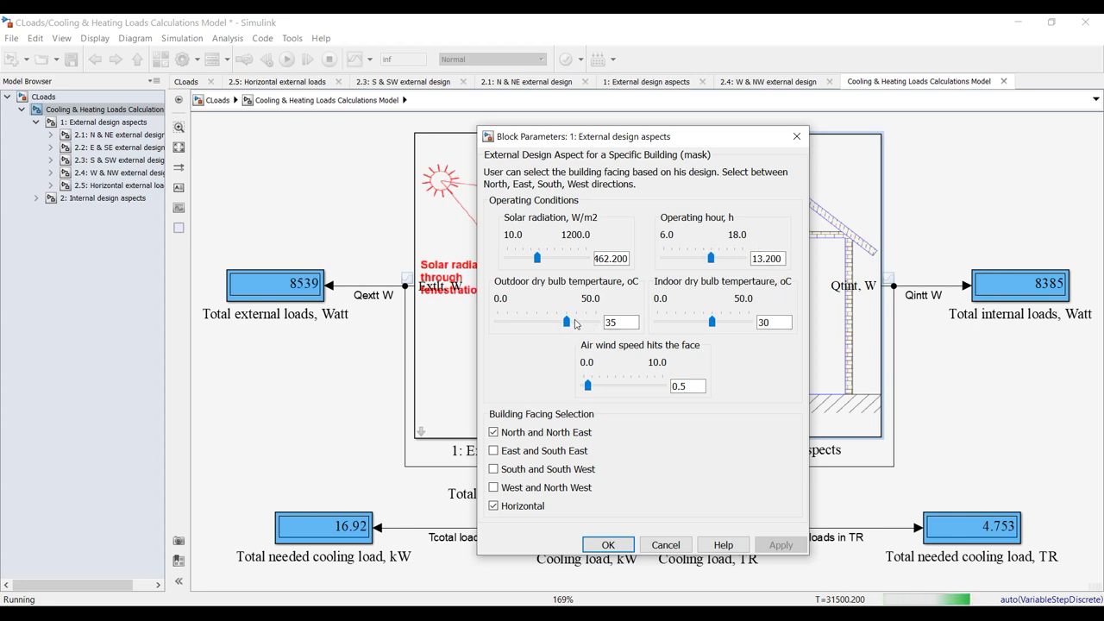
- Raise the outdoor dry bulb temperature in the External design aspects parameters gradually to 40 °C
left_click_drag(569, 324, 568, 324)
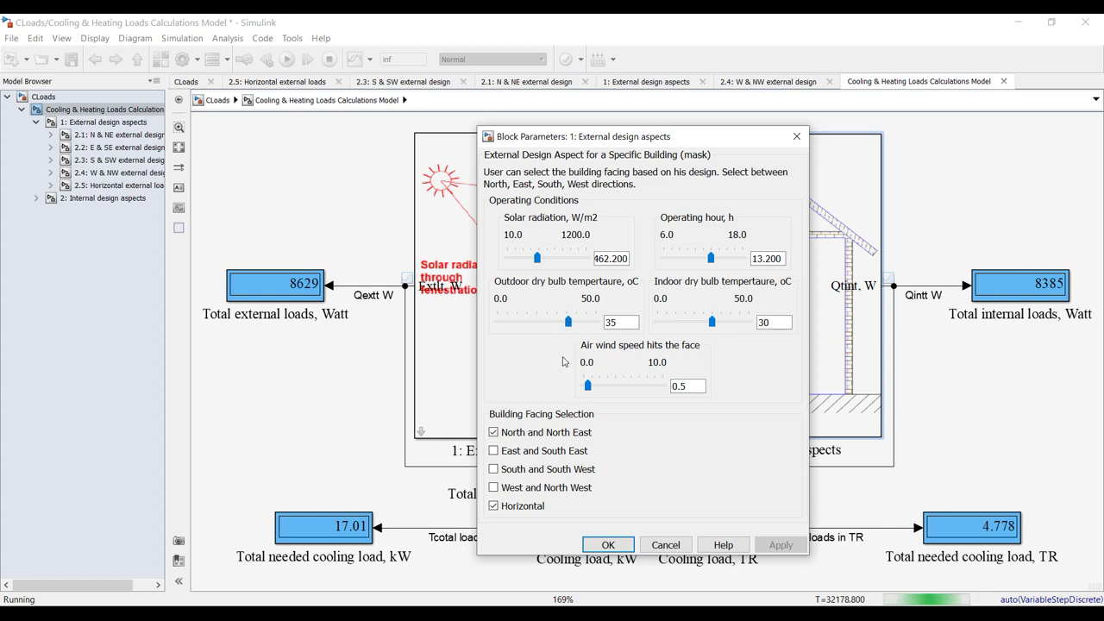
key("Right")
key("Right")
key("Right")
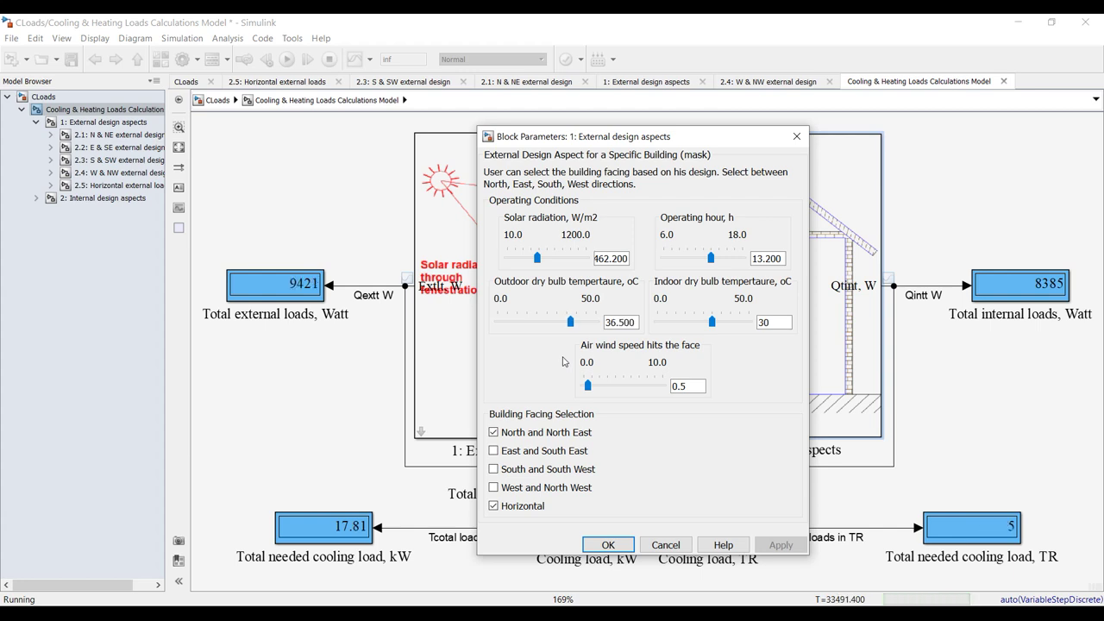
key("Right")
key("Right")
key("Right")
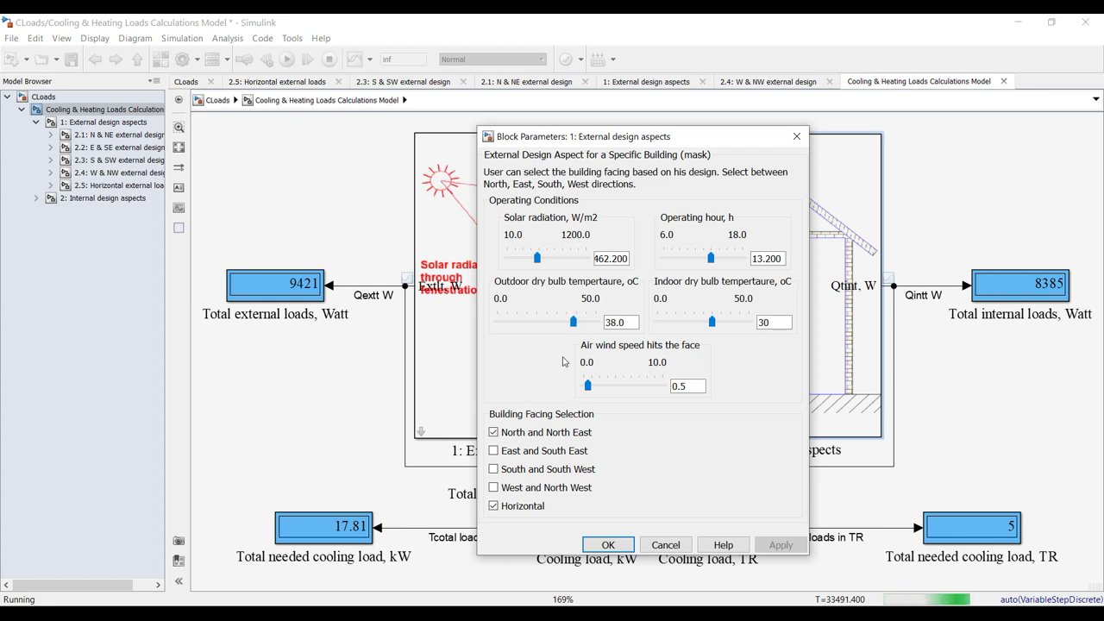
key("Right")
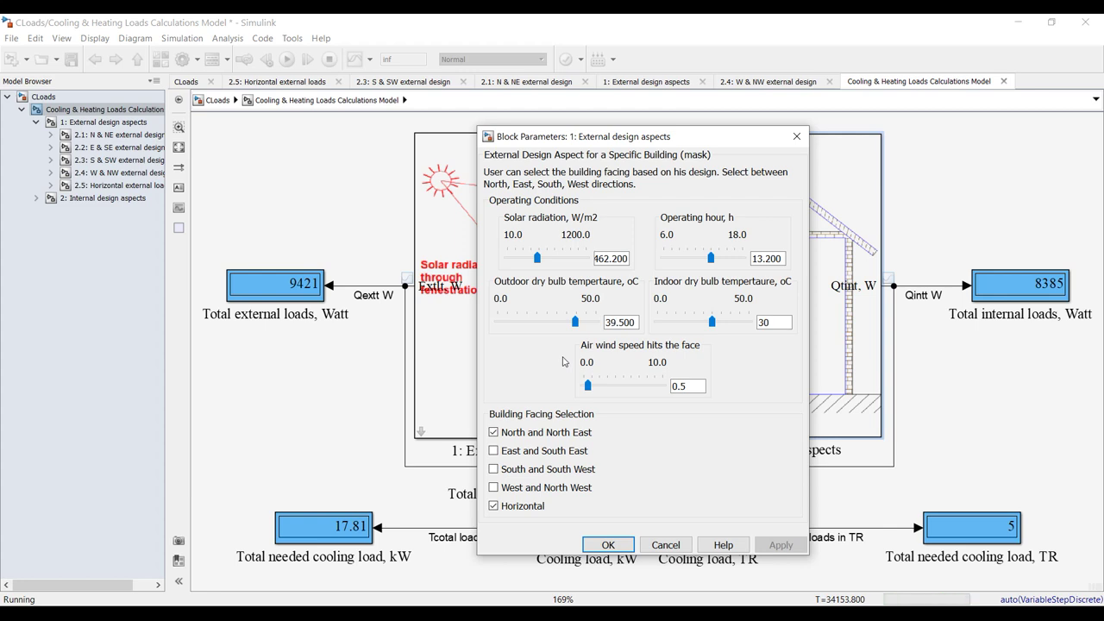
key("Right")
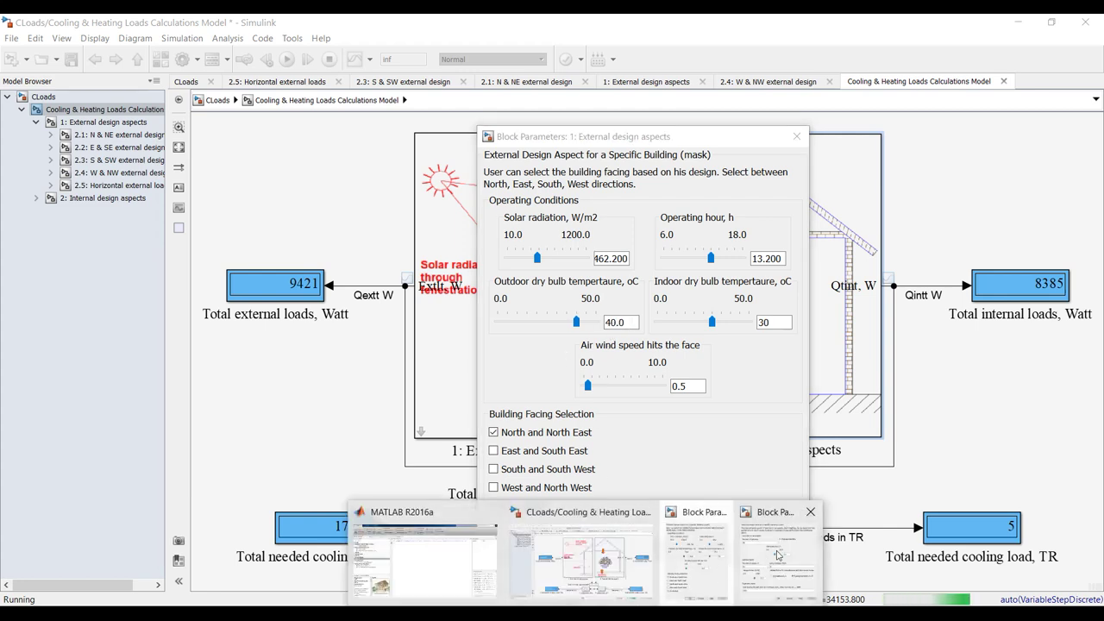
- Lower the lighting usage factor in the Internal design aspects parameters to 0.6 and accept the change
left_click(820, 540)
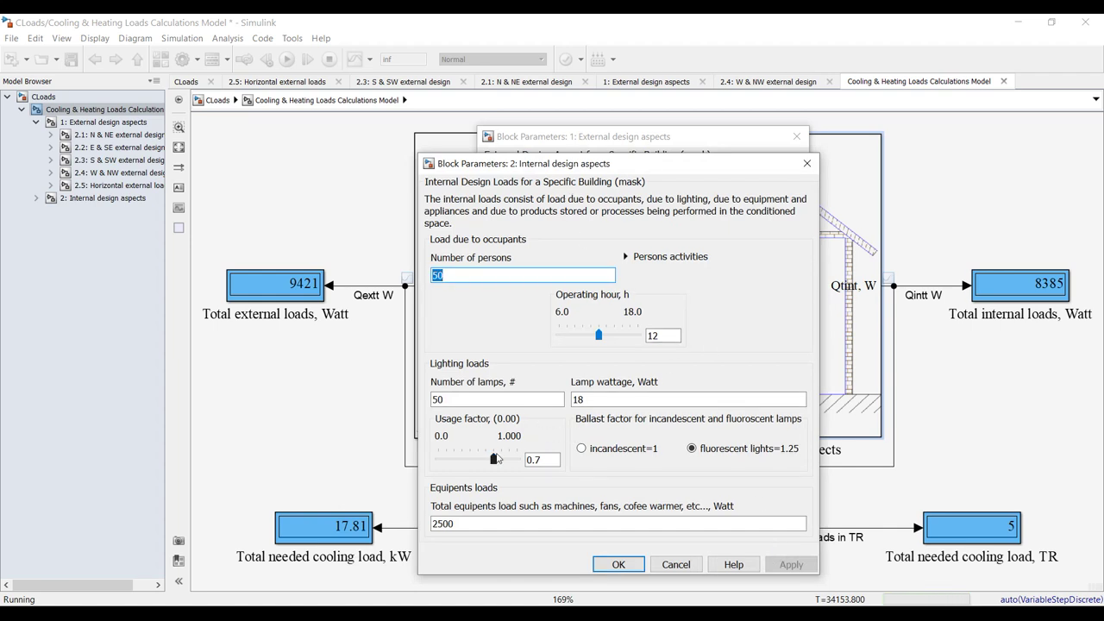
left_click(496, 462)
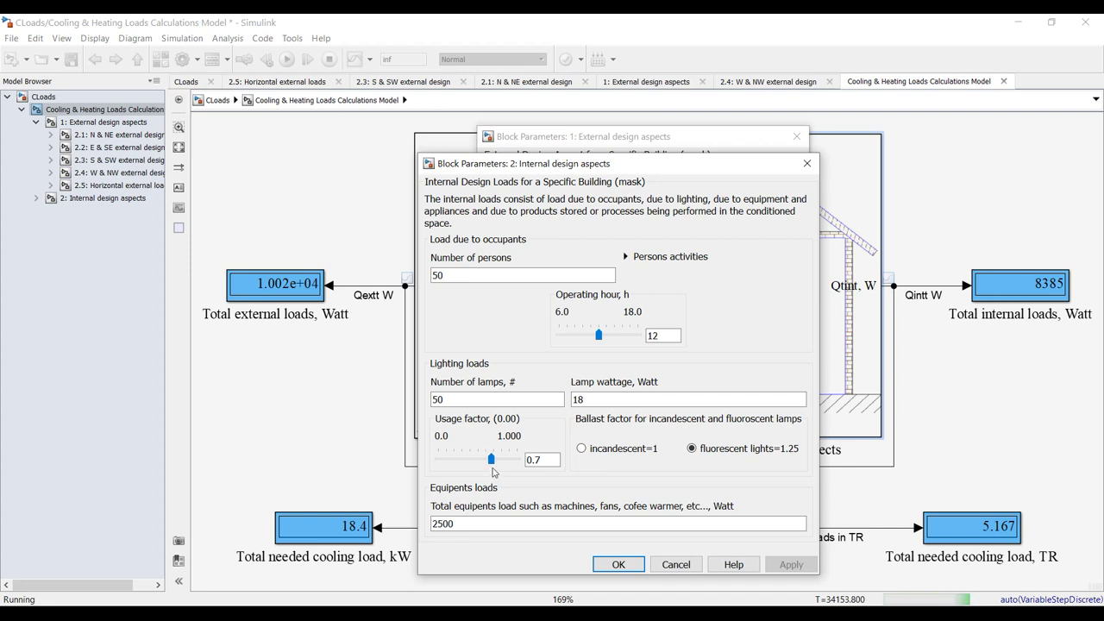
key("Left")
key("Left")
key("Left")
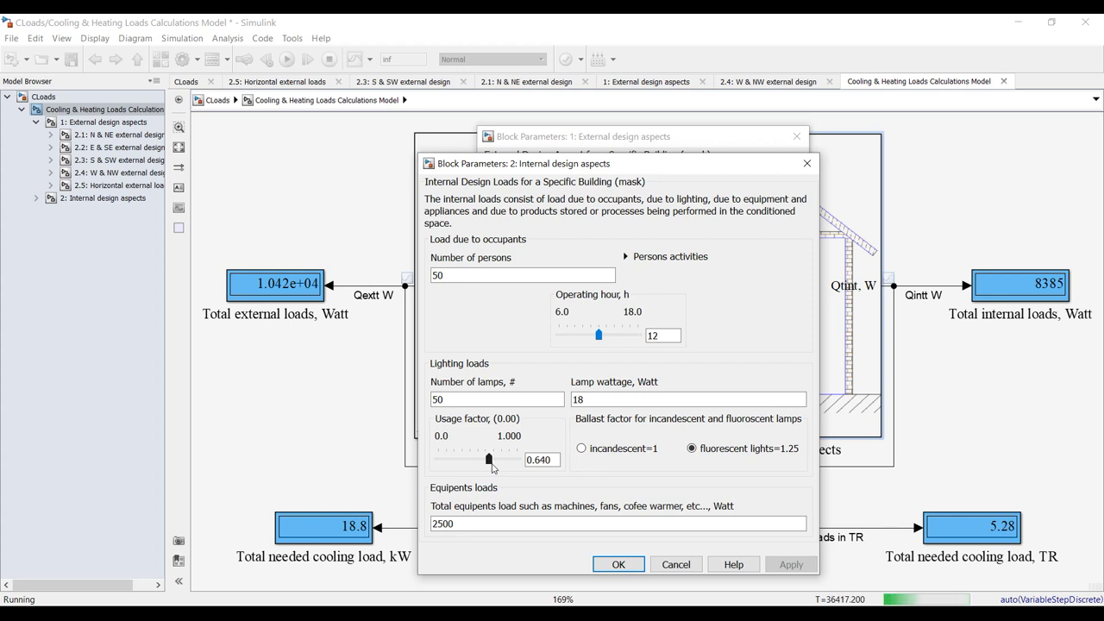
key("Left")
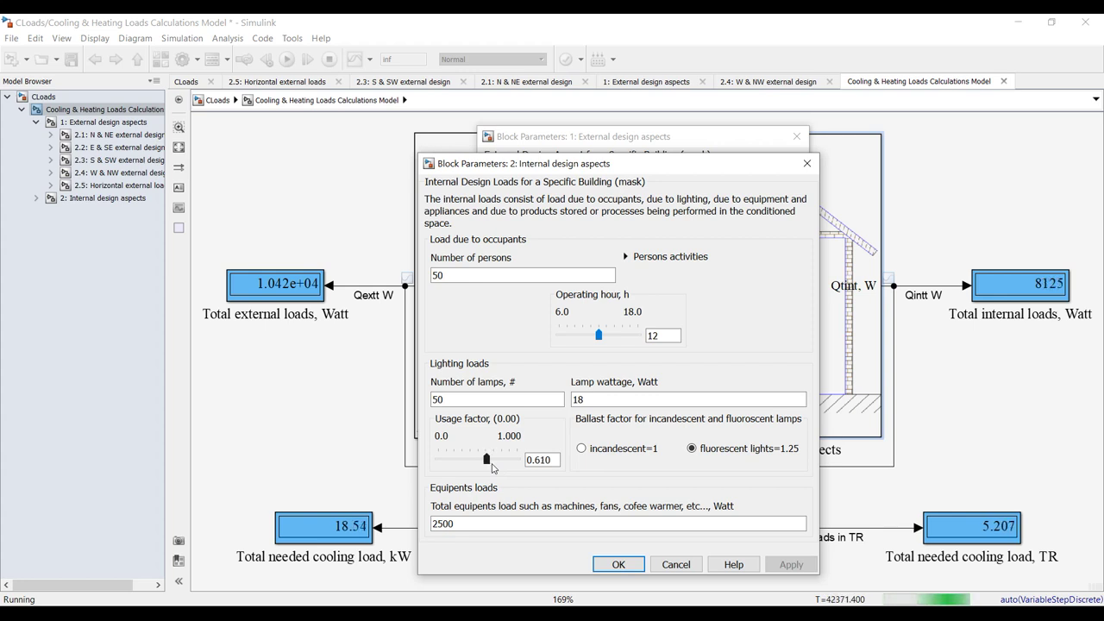
key("Left")
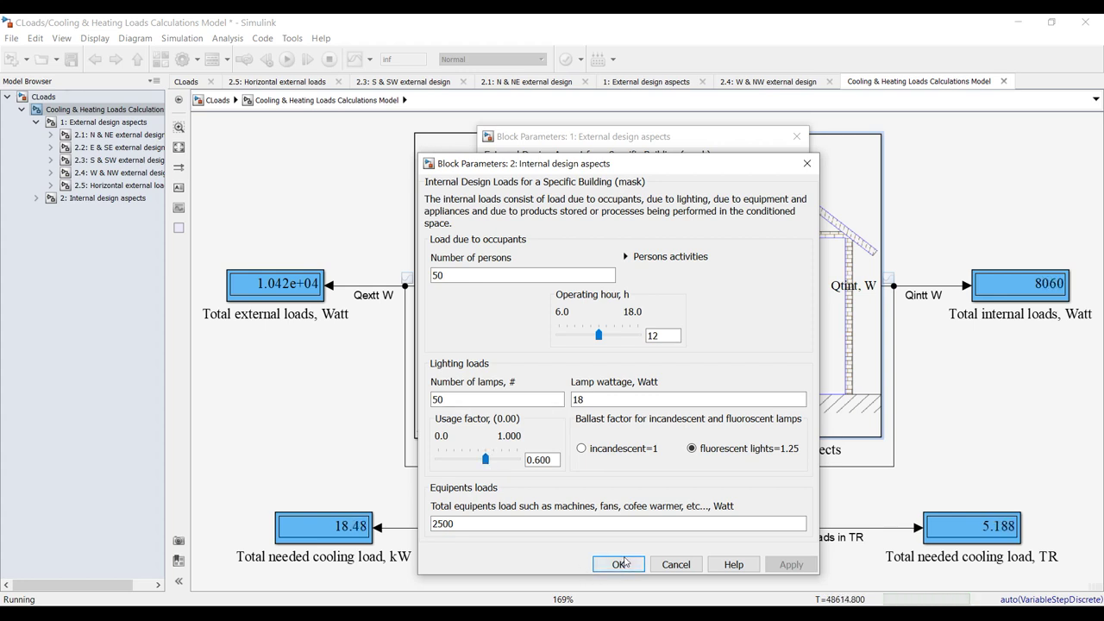
left_click(629, 566)
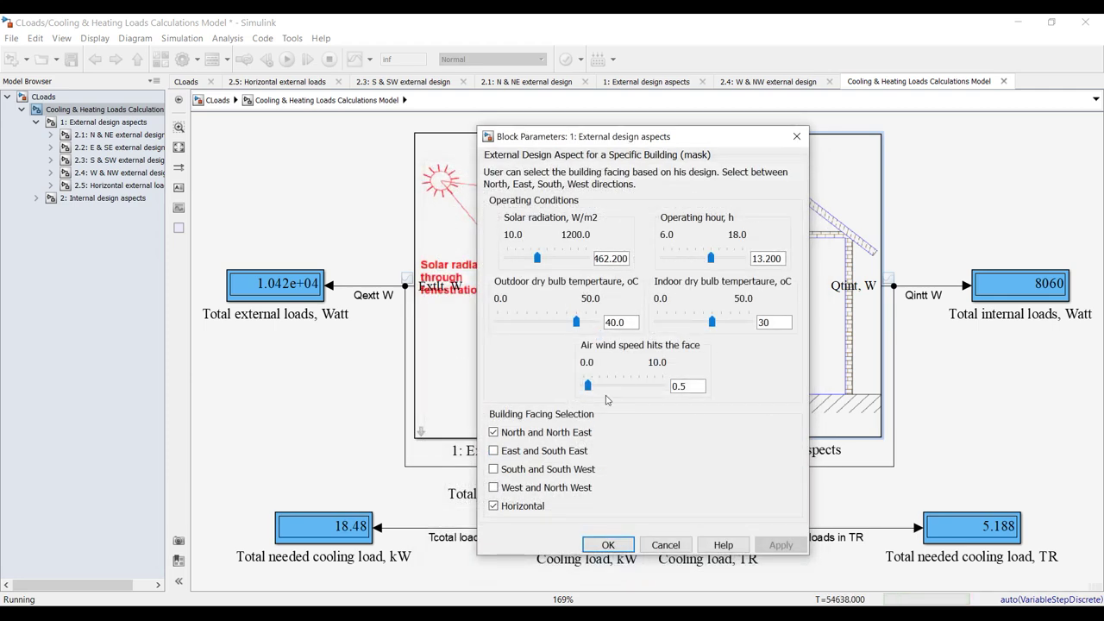
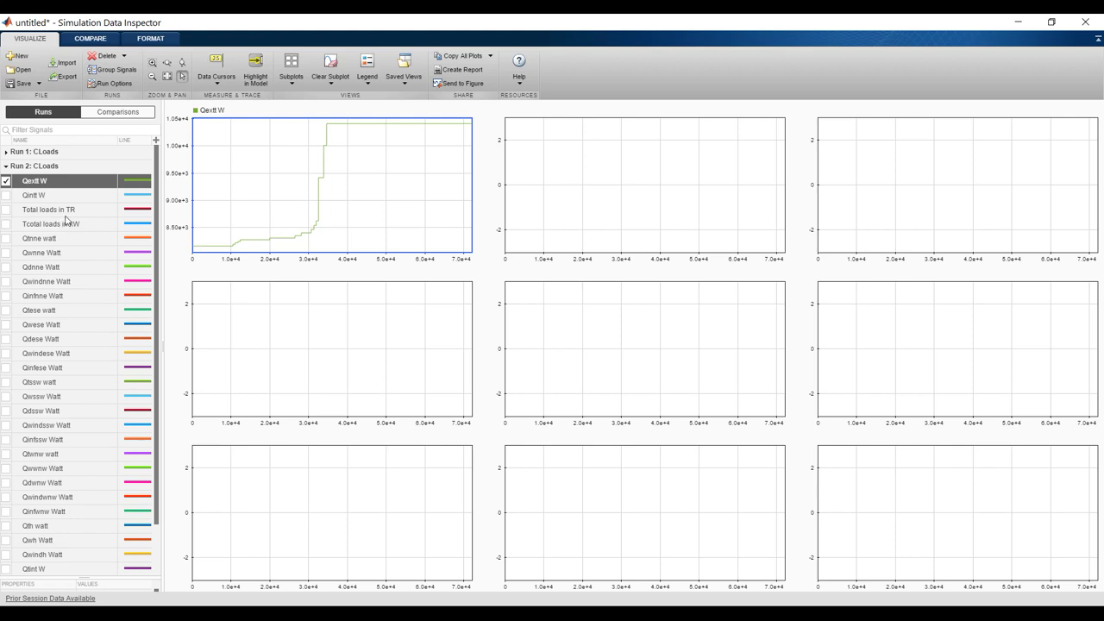
- Add the Run 2 signal Qintt W to the Qextt W plot and arrange the subplots in two rows of three
left_click(6, 197)
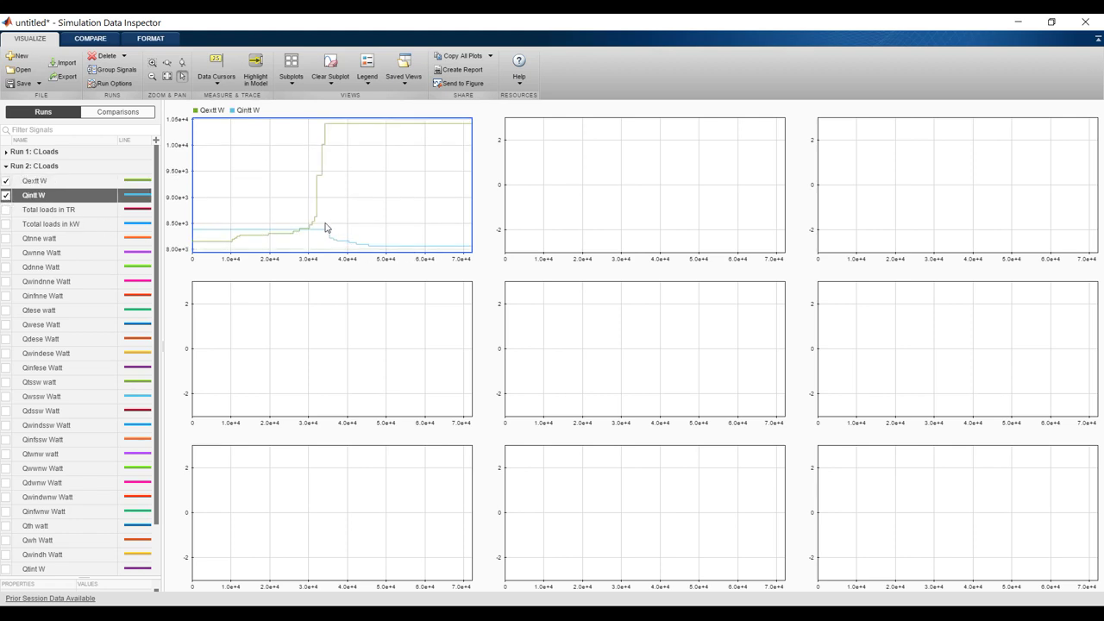
left_click(292, 71)
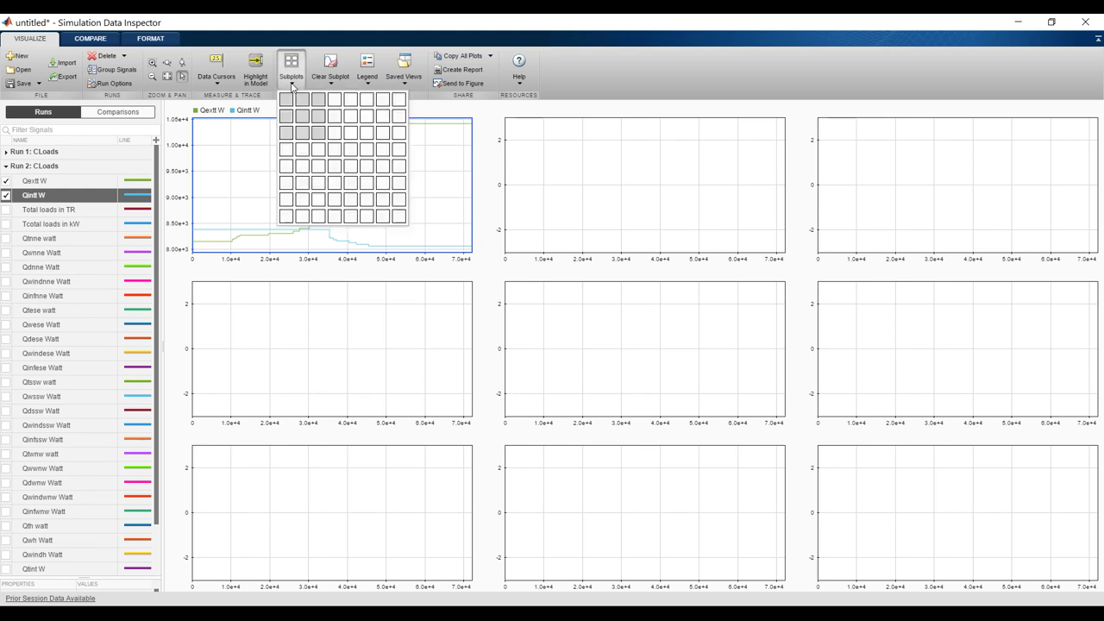
left_click(318, 121)
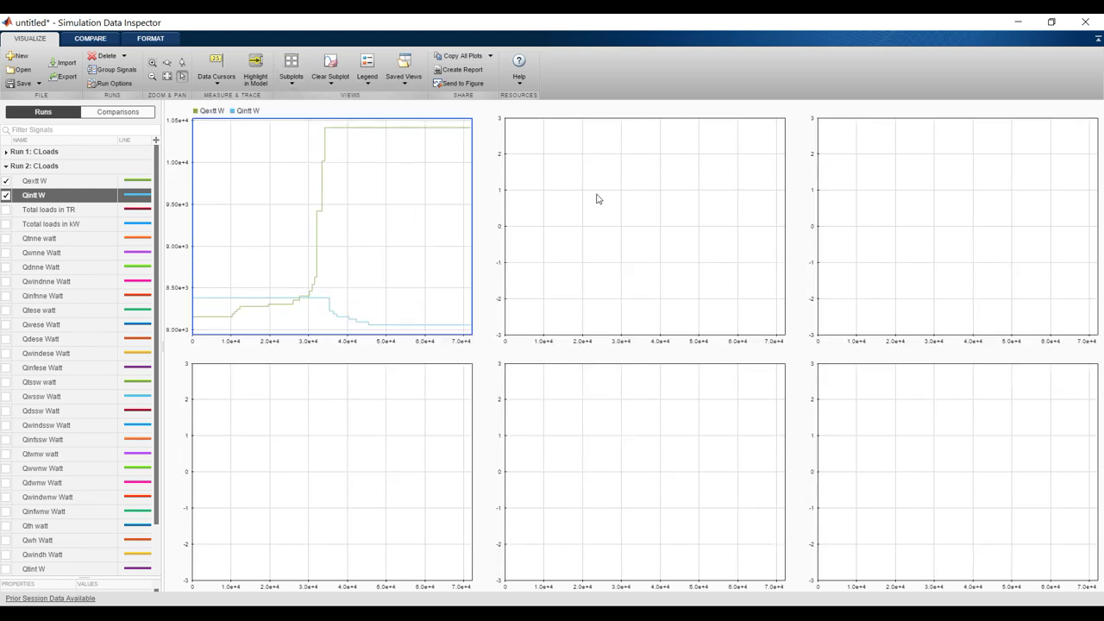
- Plot Run 2's Total loads in TR in the upper middle subplot and Tcotal loads in kW alone in the subplot beside it
left_click(624, 195)
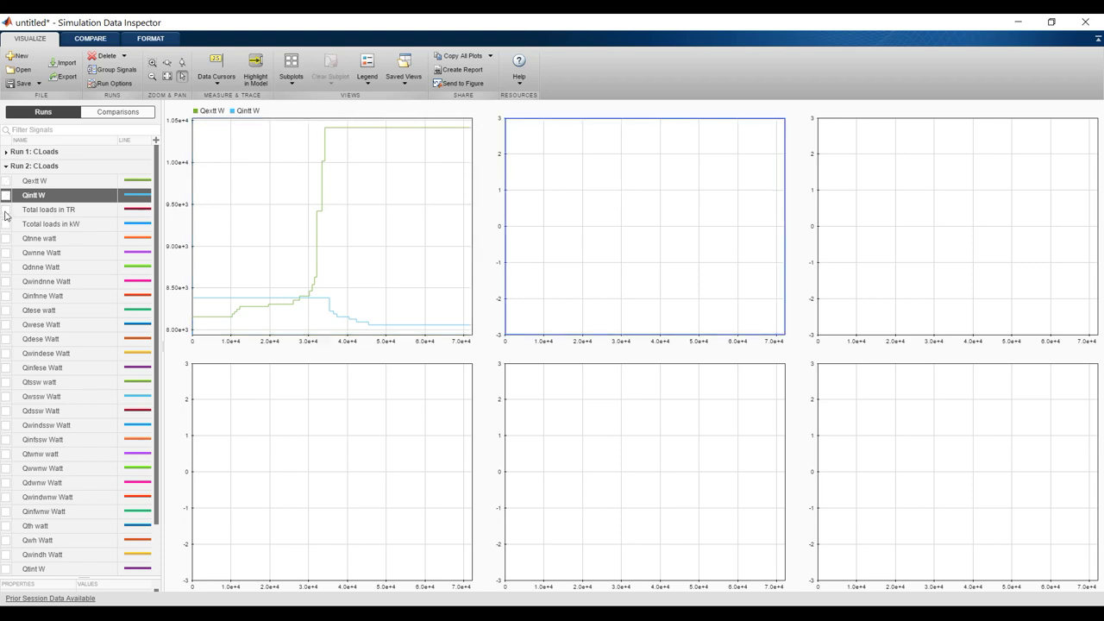
left_click(6, 211)
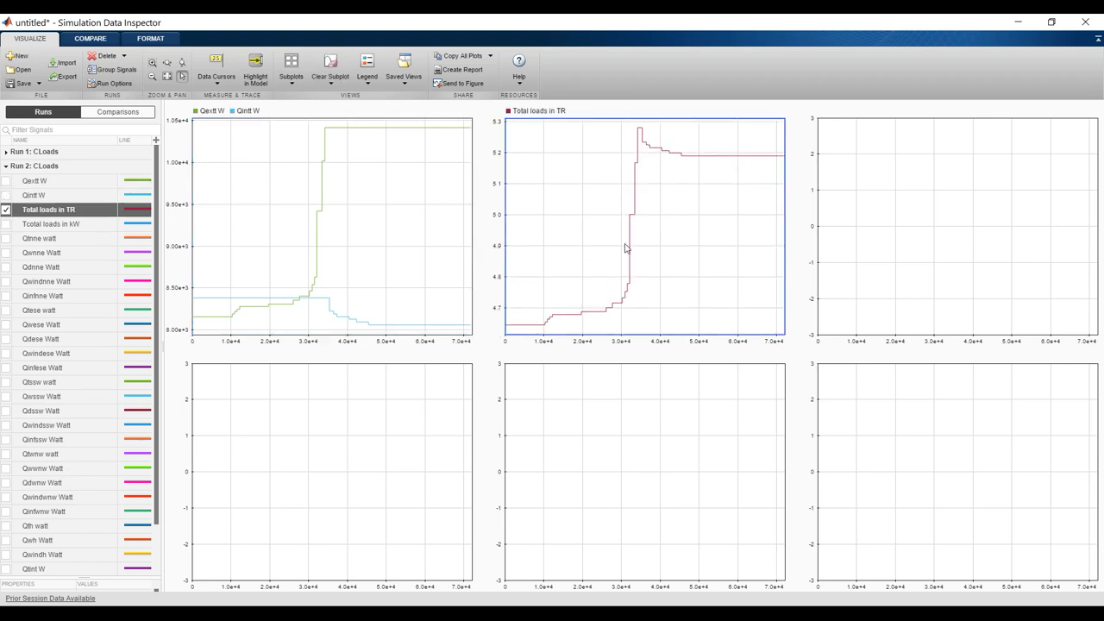
left_click(6, 225)
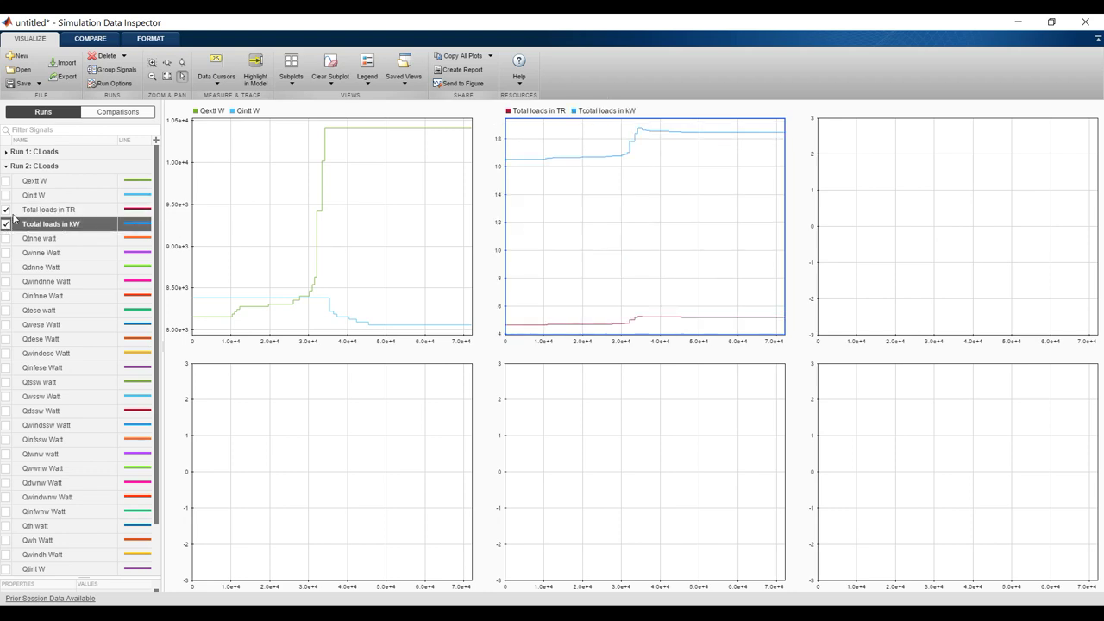
left_click(6, 224)
left_click(861, 147)
left_click(6, 224)
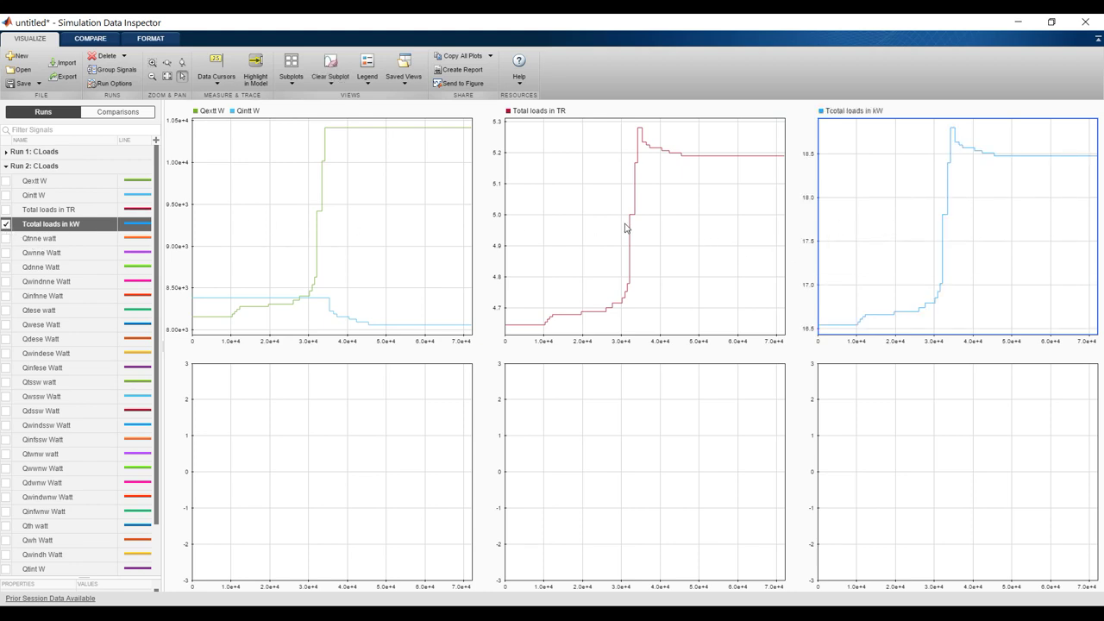
- Plot the Run 2 signals Qtnne watt, Qwnne Watt, Qdnne Watt and Qwindnne Watt together in the first subplot of the second row
left_click(377, 469)
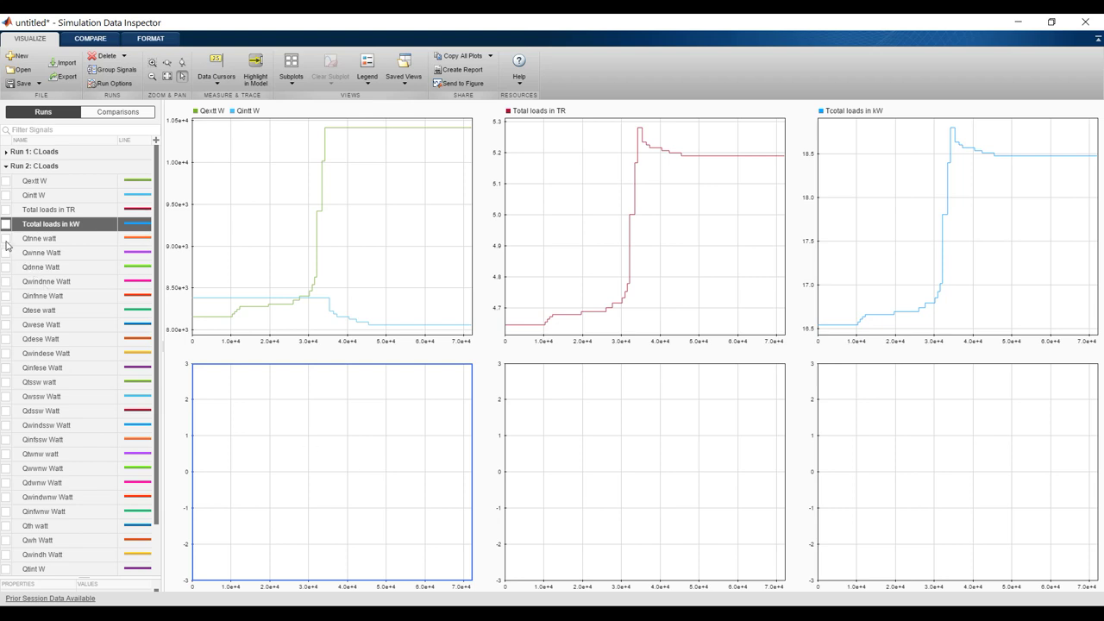
left_click(6, 239)
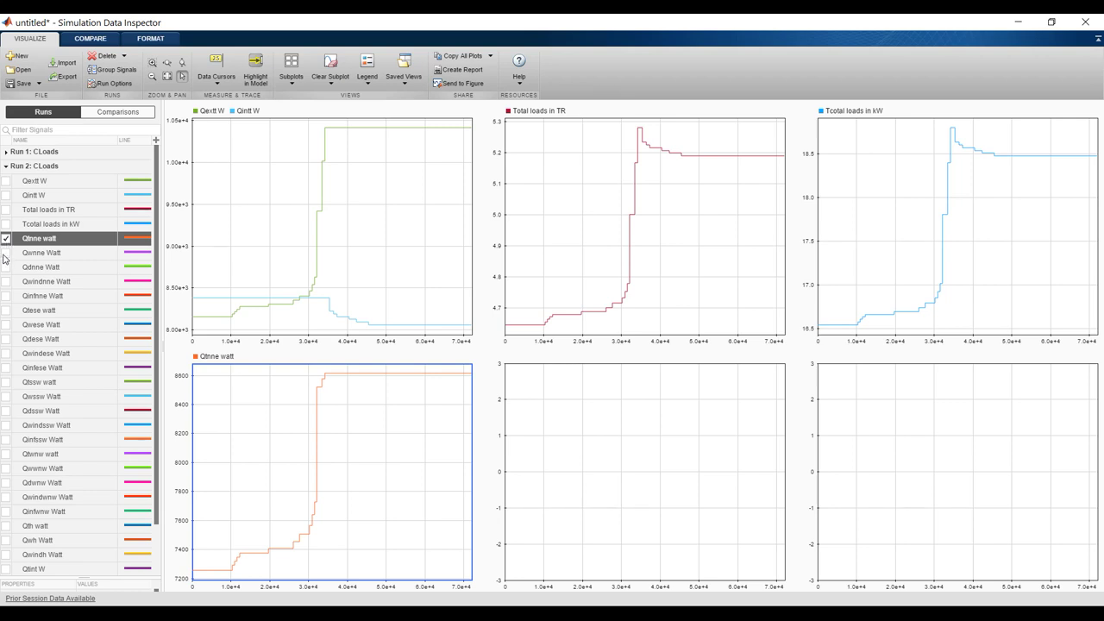
left_click(6, 254)
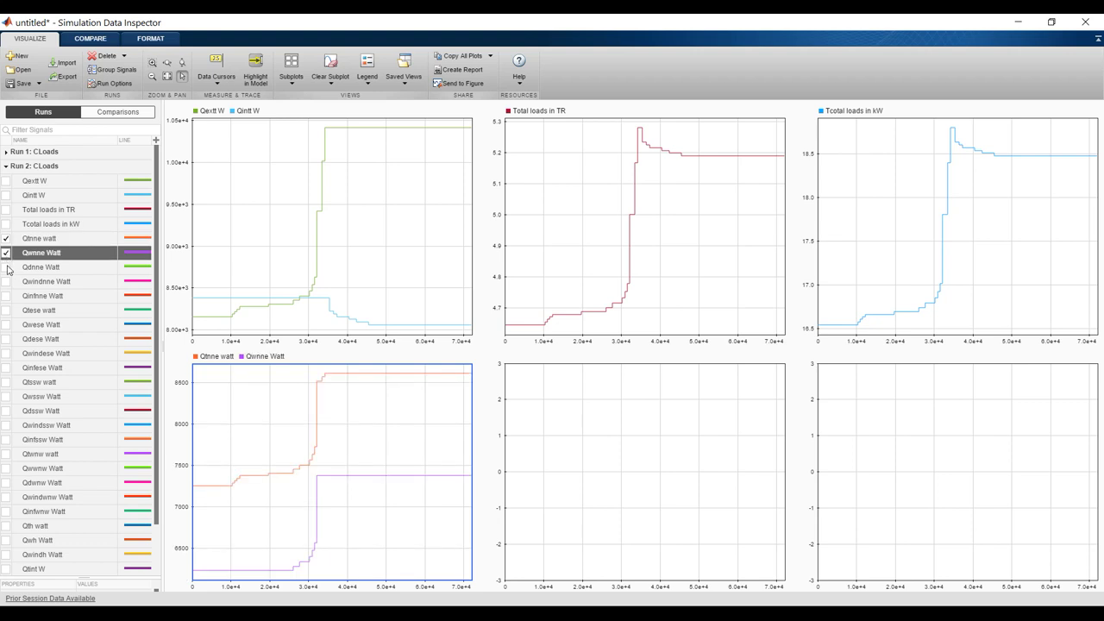
left_click(6, 267)
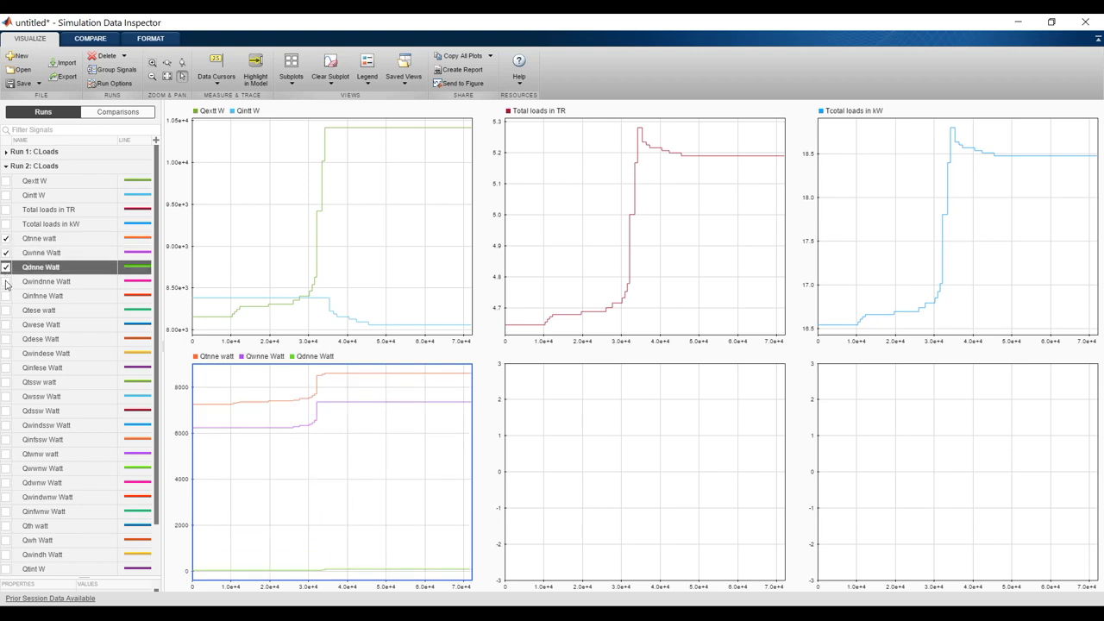
left_click(6, 283)
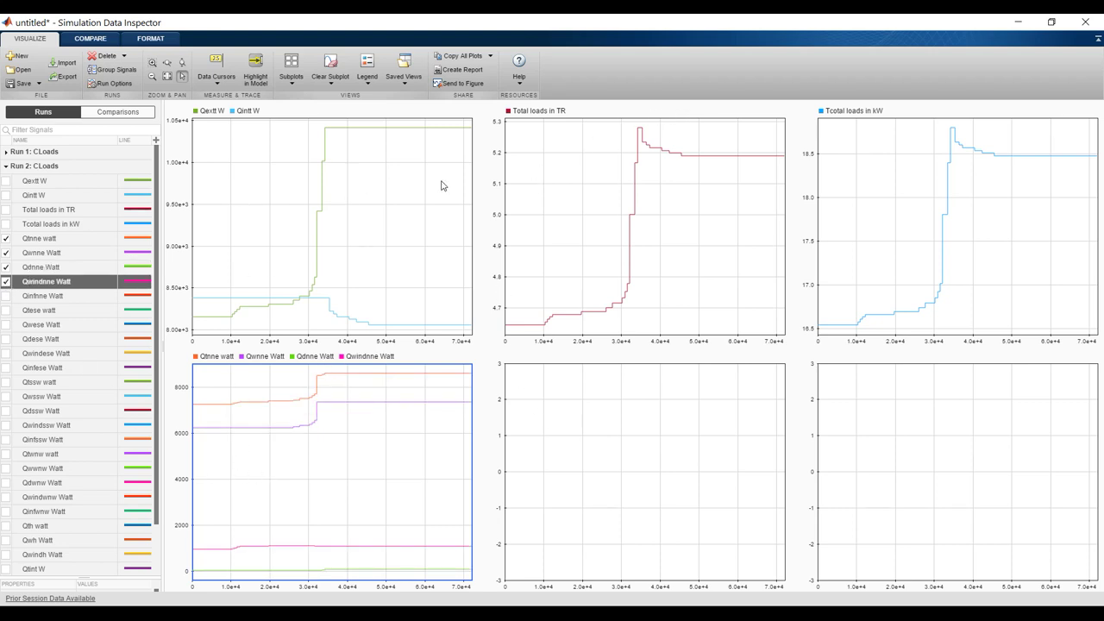
- Close the Simulation Data Inspector and set the CLoads model's simulation stop time to 0
left_click(1084, 23)
double_click(396, 59)
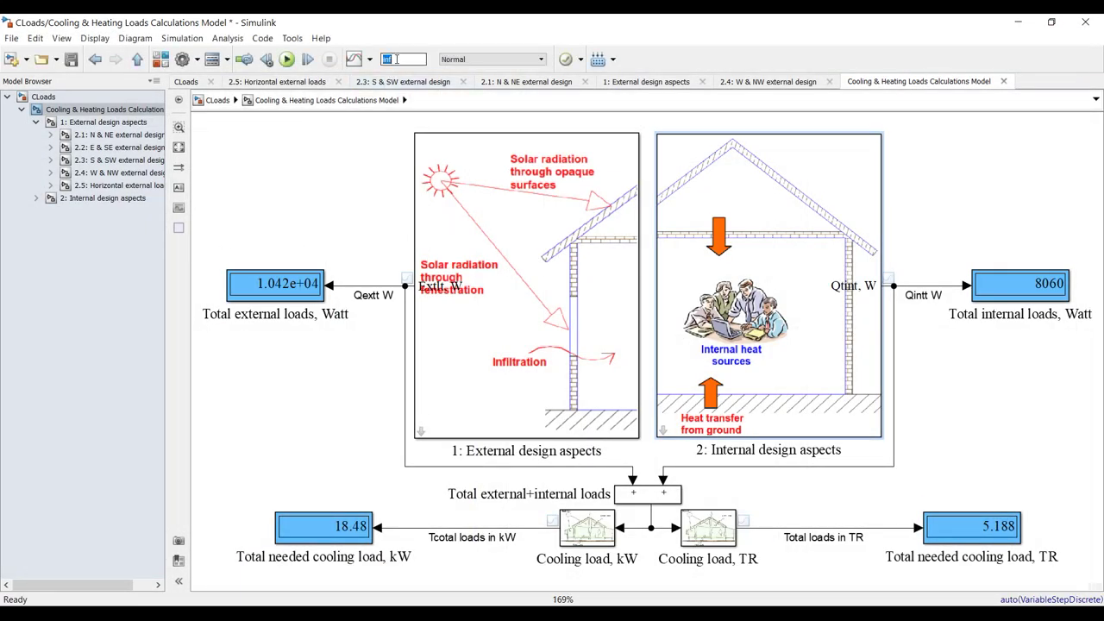
type("0")
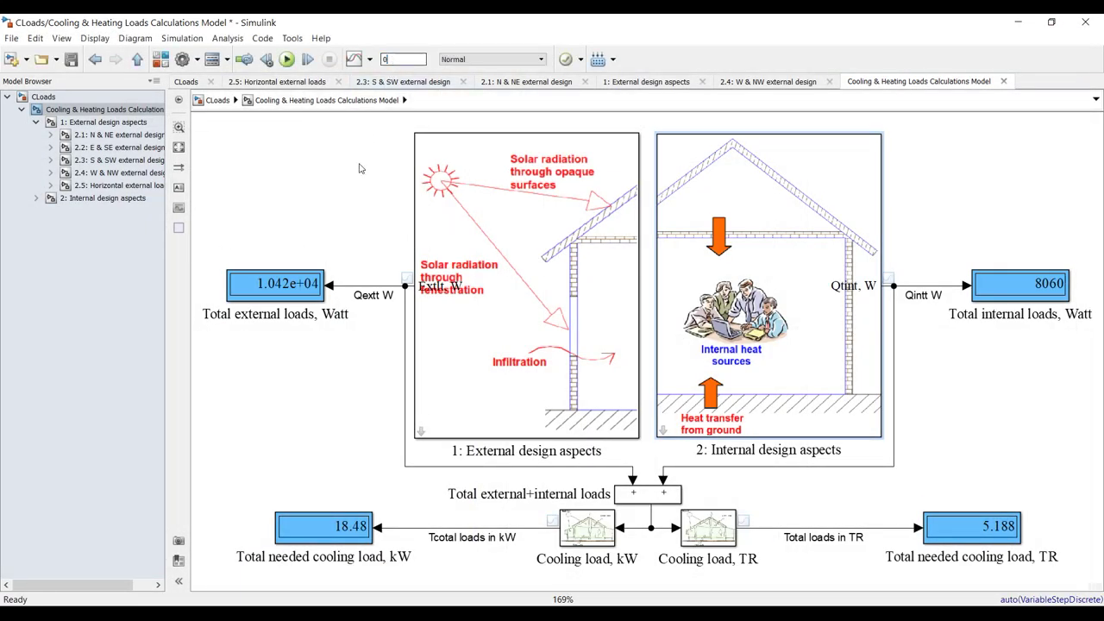
- Examine the total, walls, doors, windows and infiltration heat transfer displays in the 2.1: N & NE external design subsystem
left_click(116, 135)
scroll(1015, 173, "up", 5)
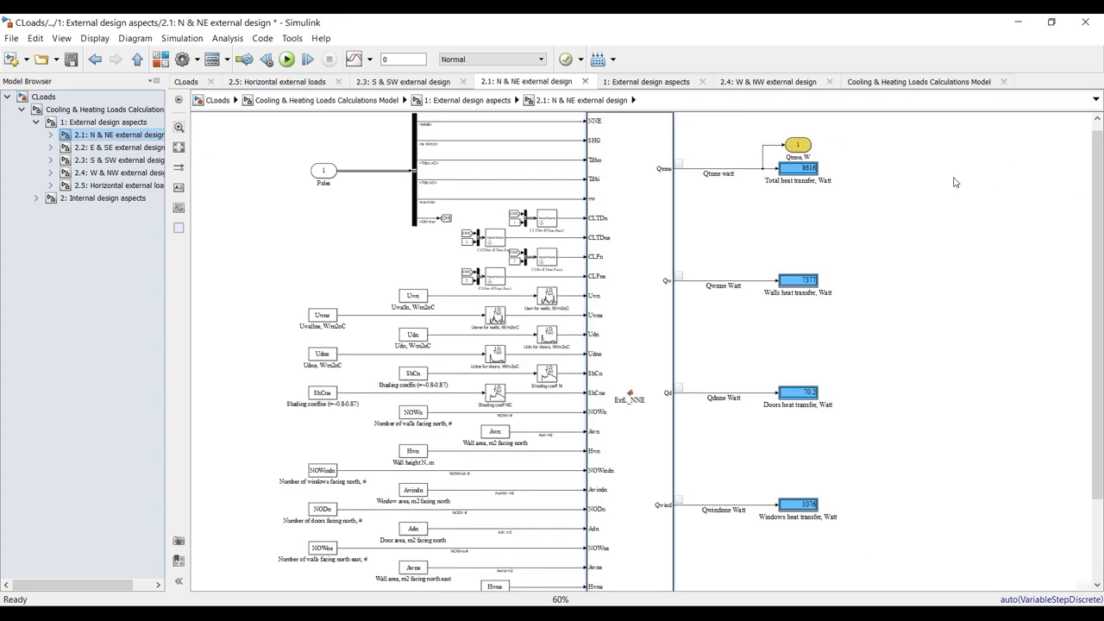
scroll(738, 192, "down", 1)
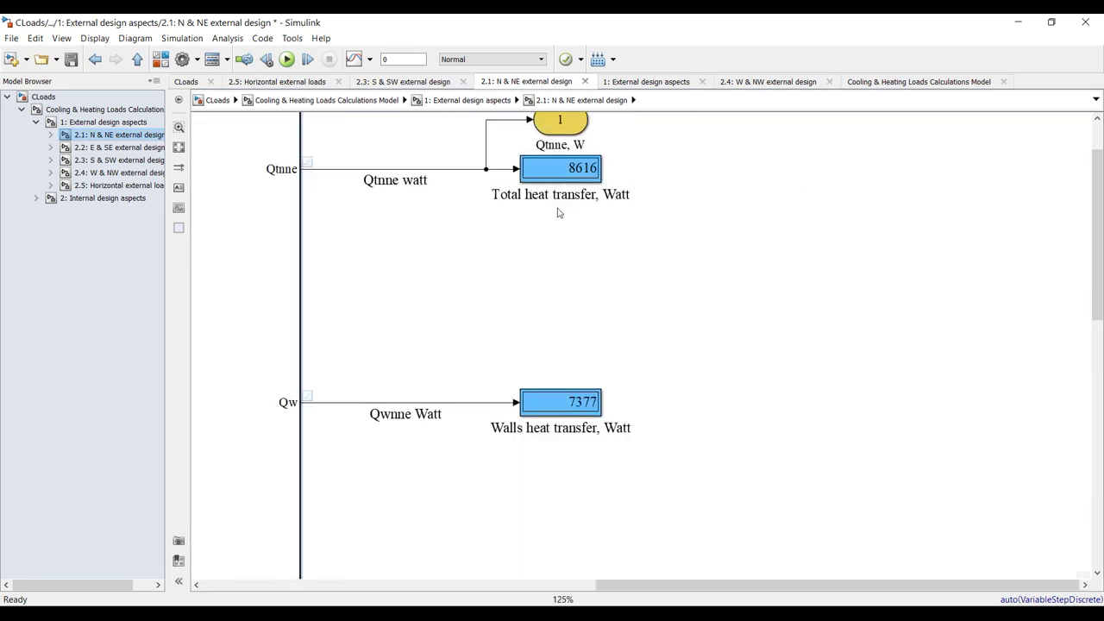
scroll(1101, 245, "down", 3)
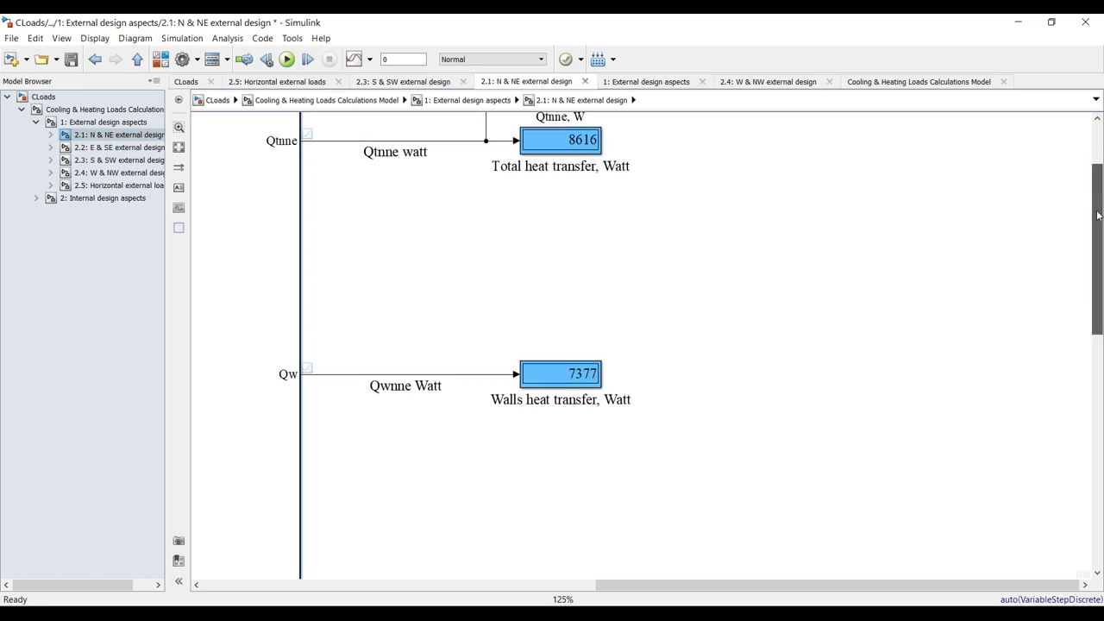
left_click_drag(1101, 234, 1101, 264)
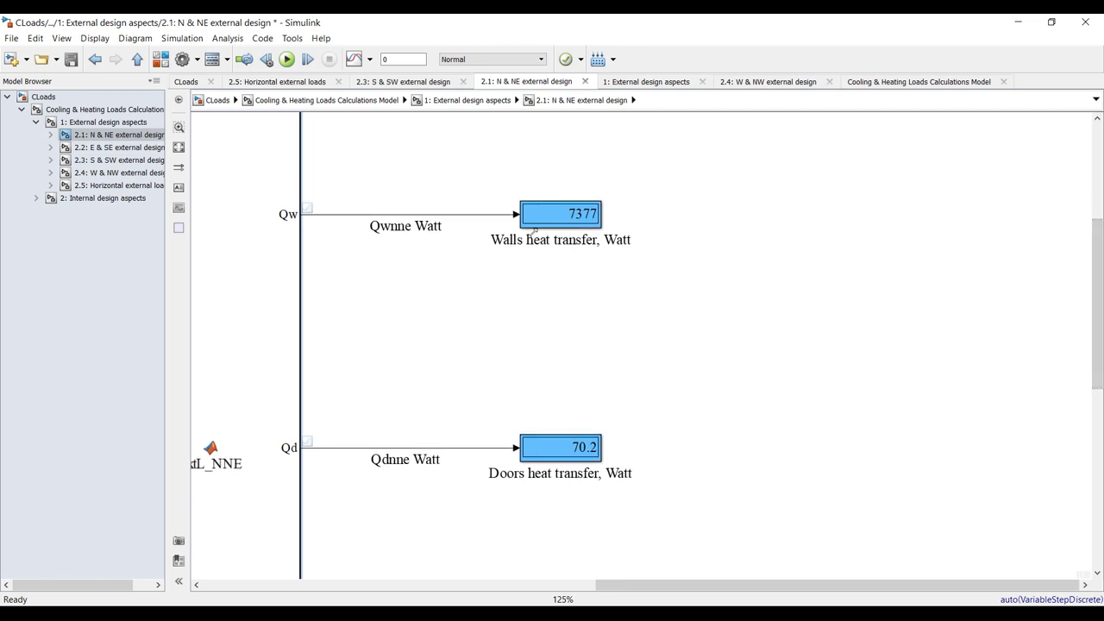
left_click_drag(1101, 309, 1101, 362)
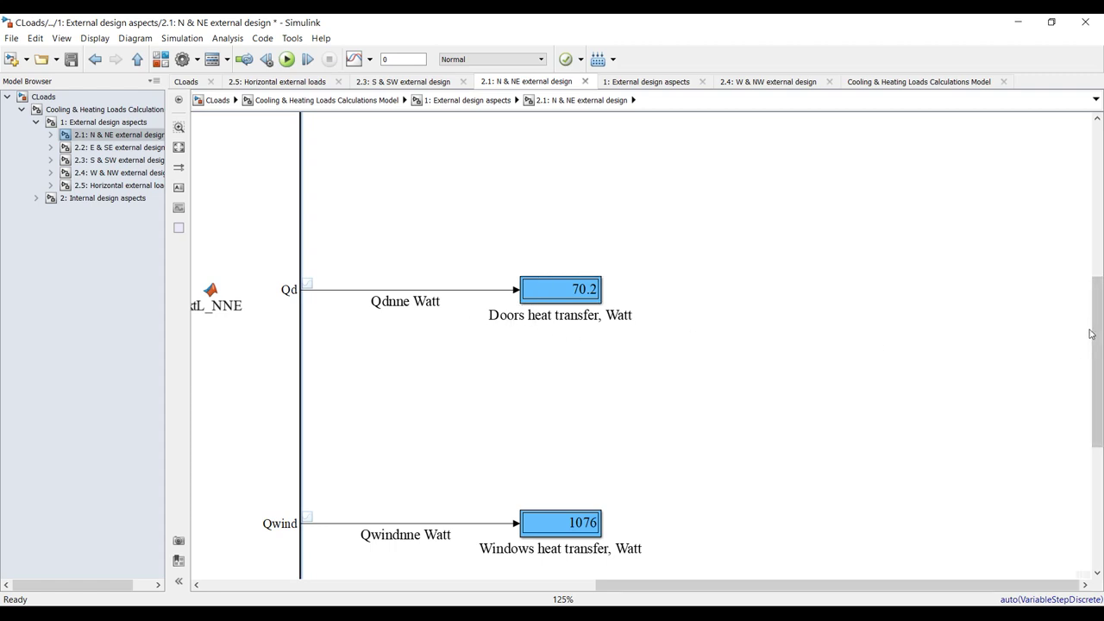
left_click_drag(1100, 338, 1100, 419)
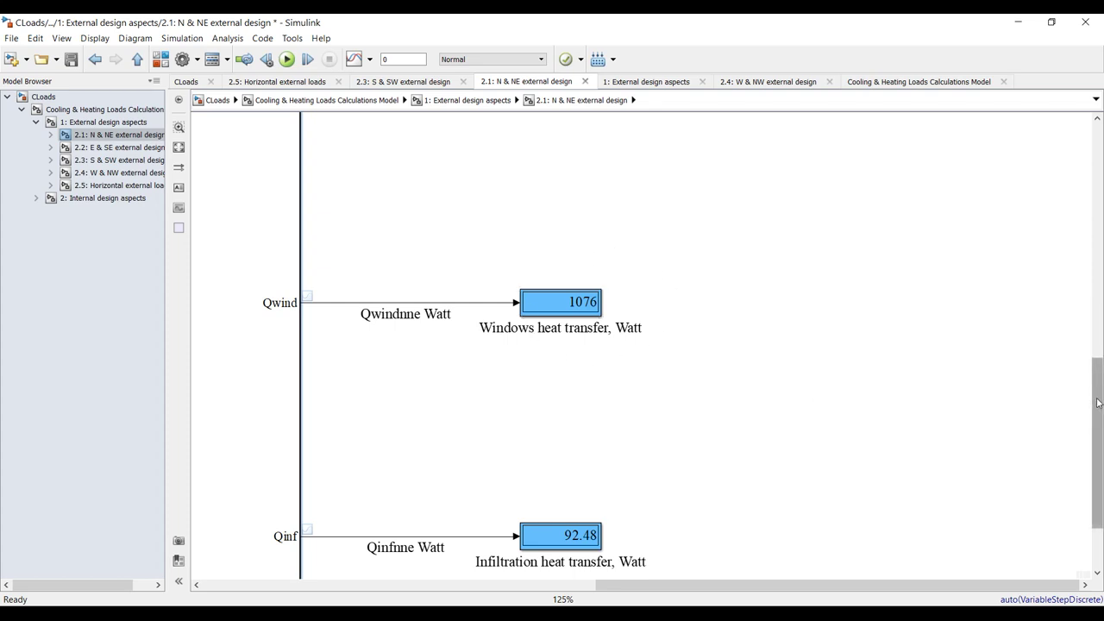
left_click_drag(1098, 403, 1099, 438)
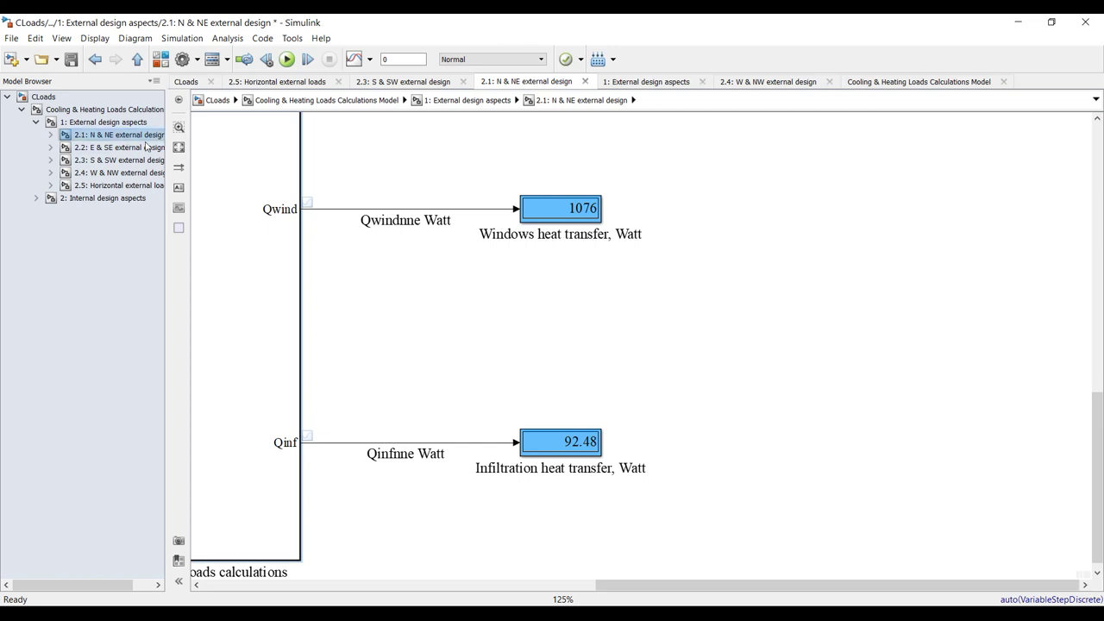
- Review the total, walls and windows heat transfer displays in the 2.5: Horizontal external loads subsystem
left_click(104, 185)
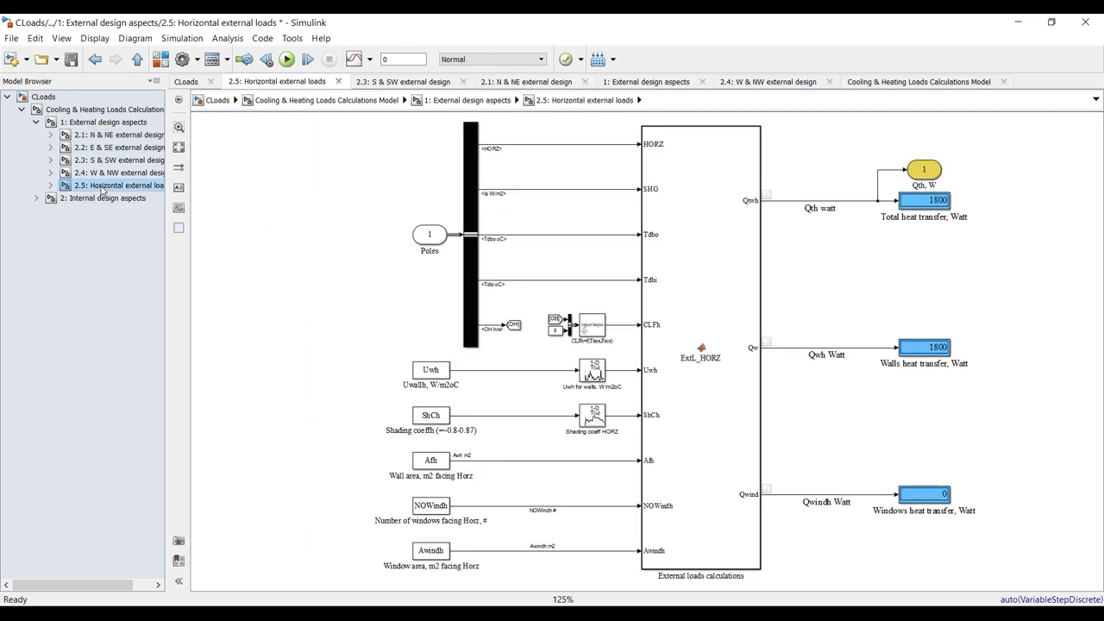
scroll(1041, 199, "up", 2)
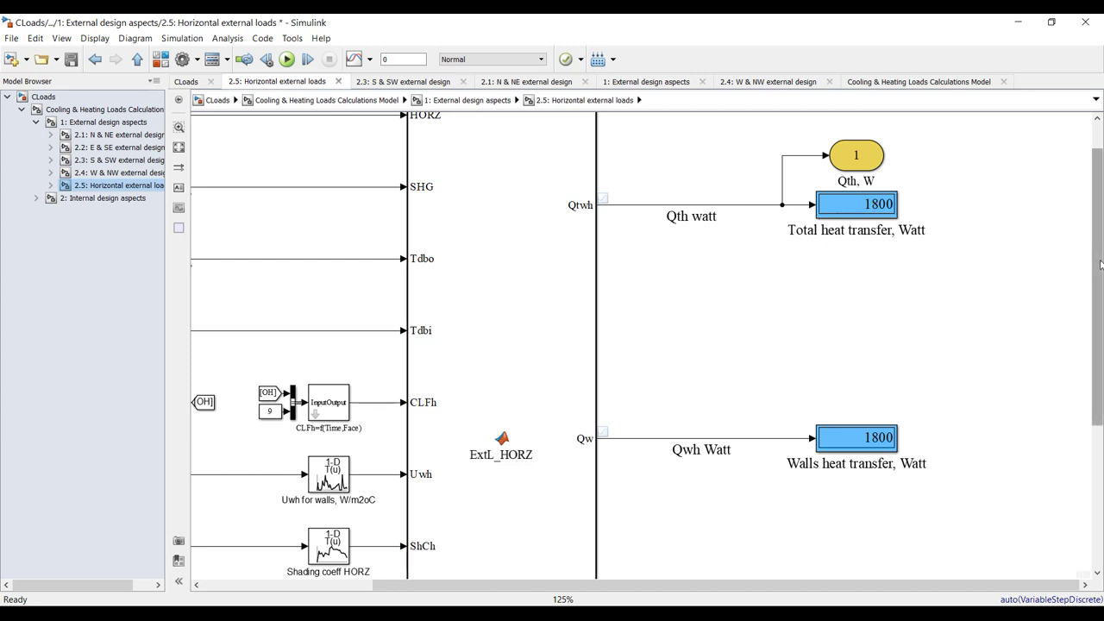
scroll(919, 268, "down", 4)
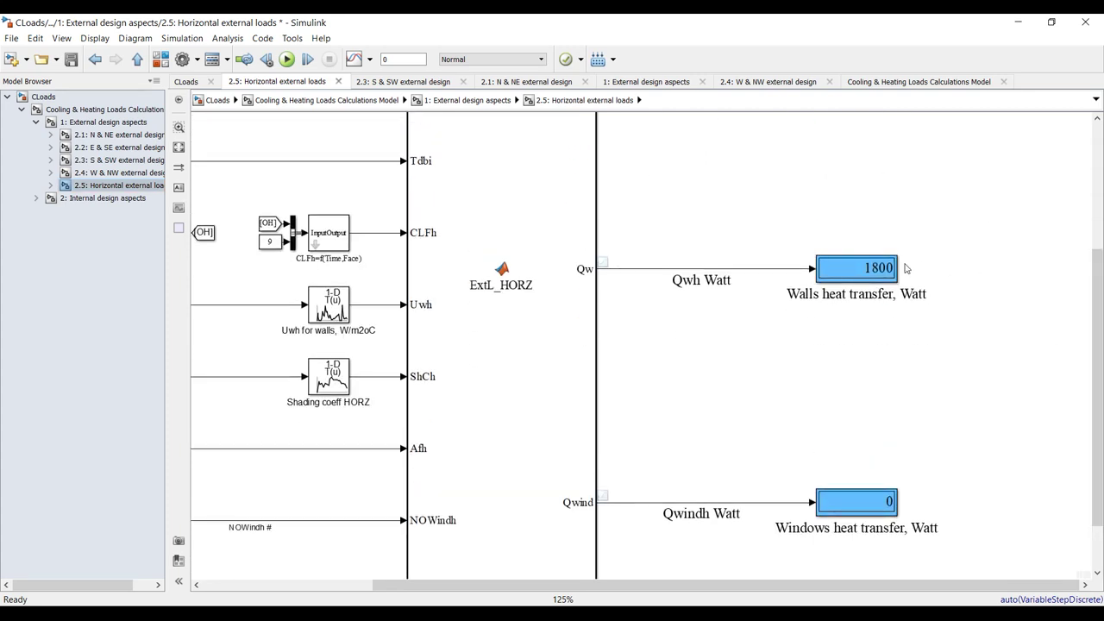
scroll(833, 459, "down", 2)
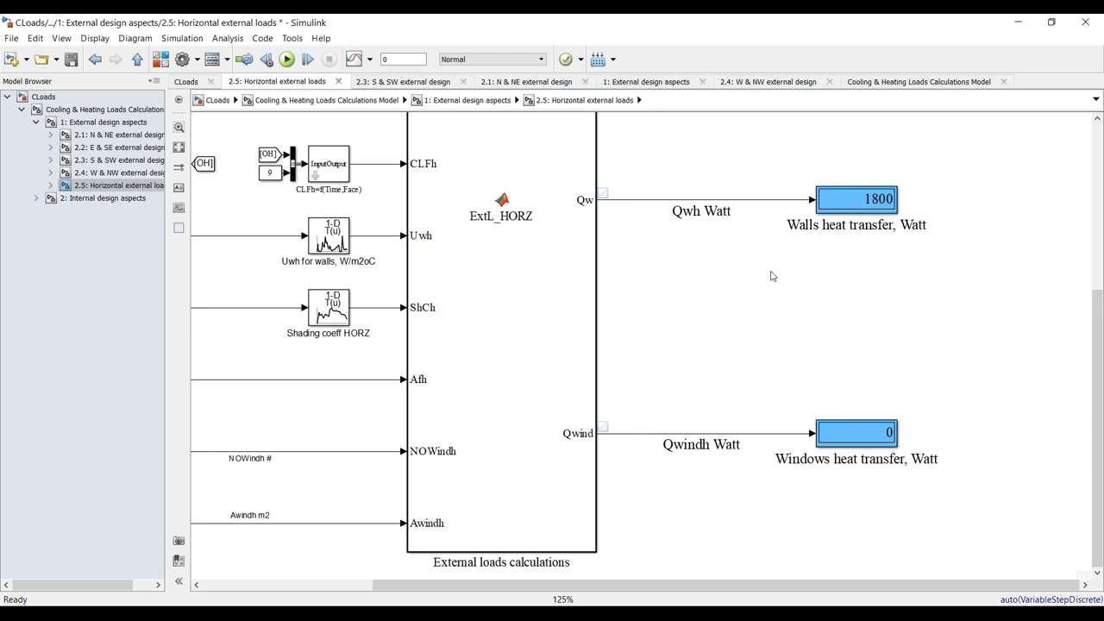
- Inspect the total, occupant, lights and equipment load displays in 2: Internal design aspects, and return to the Cooling & Heating Loads Calculations Model view
left_click(106, 200)
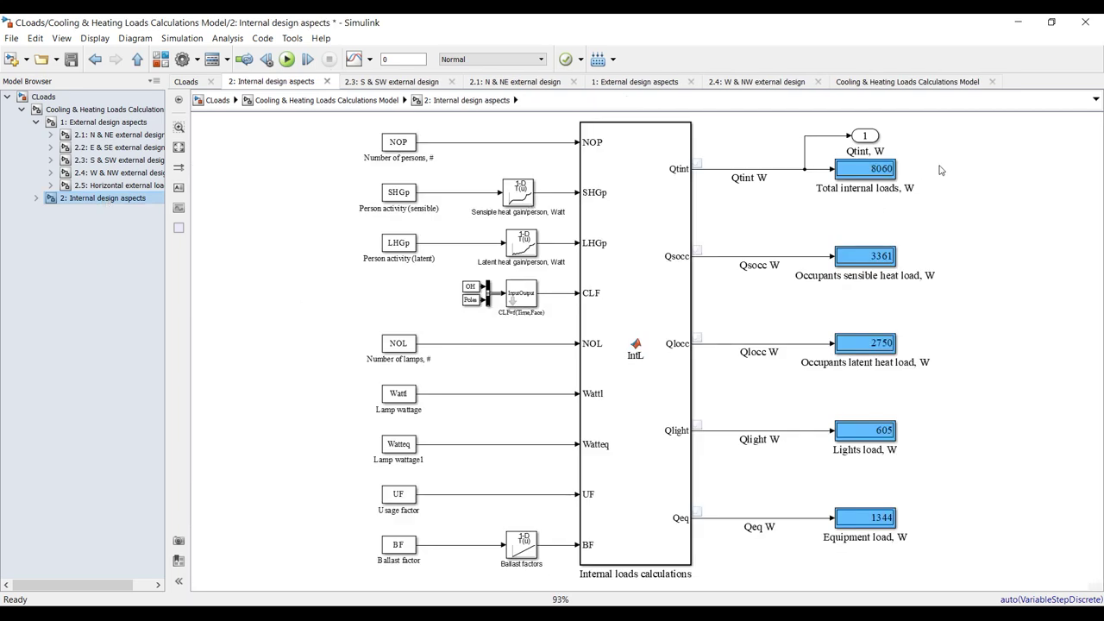
scroll(946, 143, "up", 2)
scroll(371, 178, "down", 1)
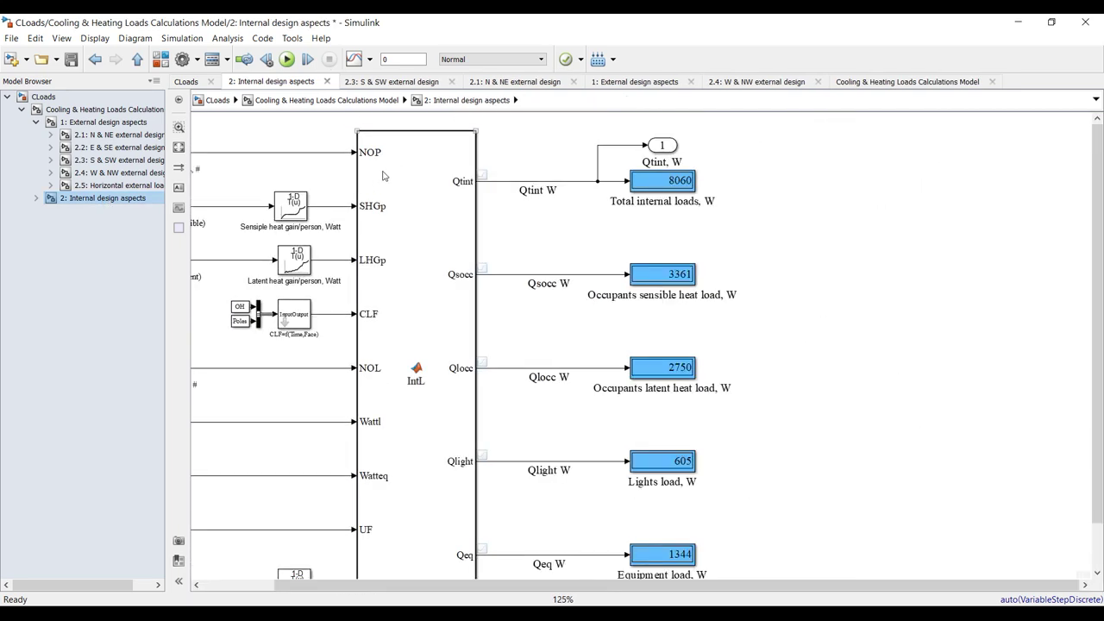
scroll(736, 204, "up", 1)
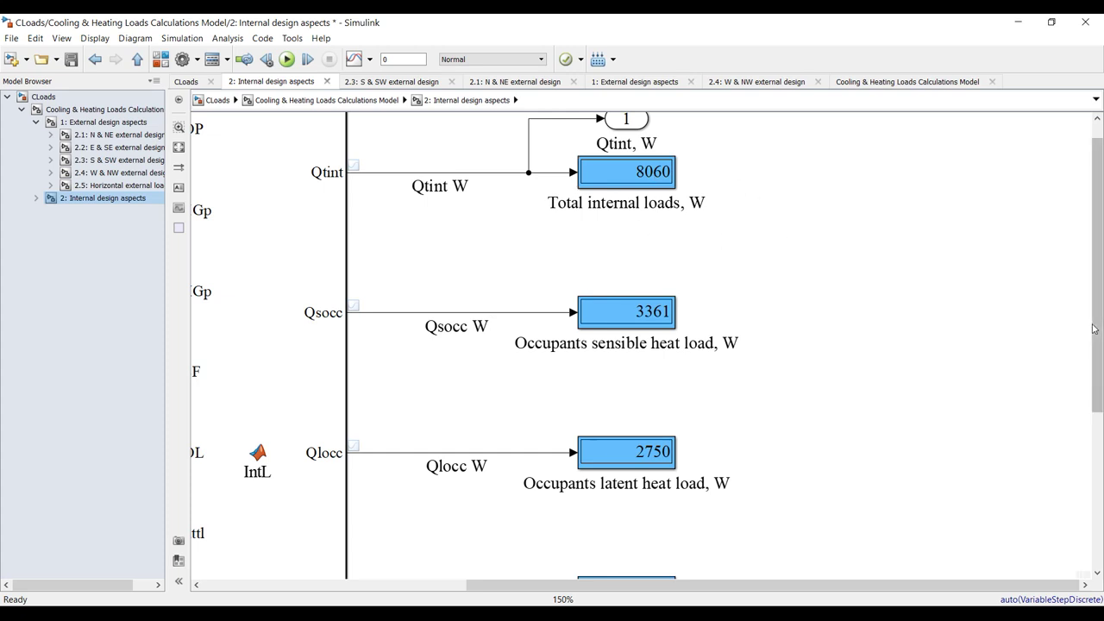
left_click_drag(1097, 317, 1099, 385)
left_click(632, 206)
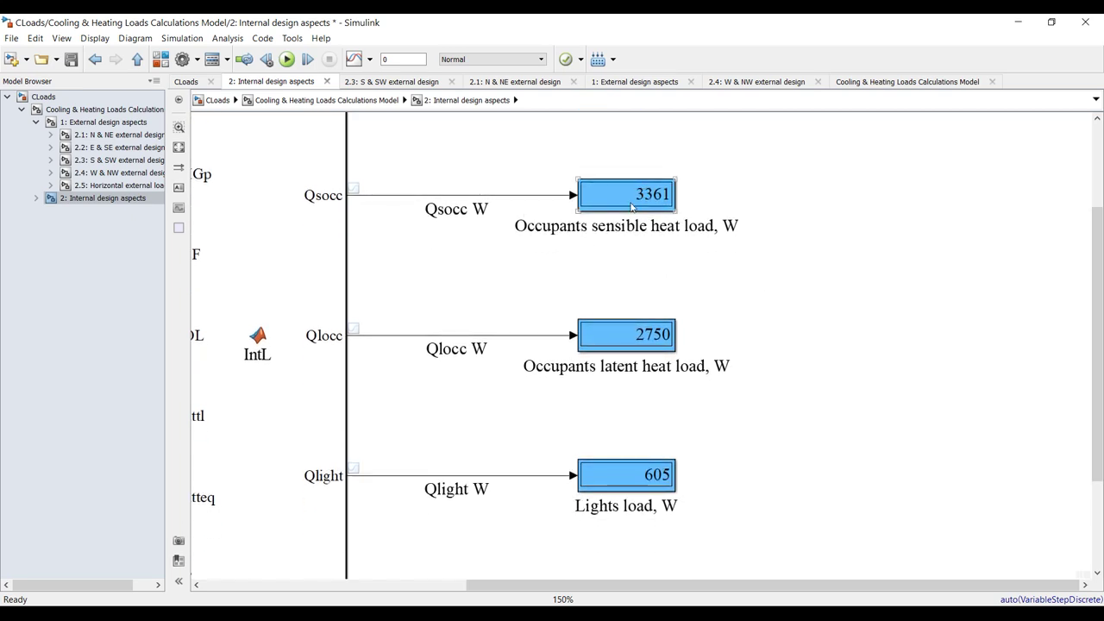
left_click(670, 365)
left_click(371, 217)
left_click_drag(1097, 357, 1097, 438)
left_click(638, 341)
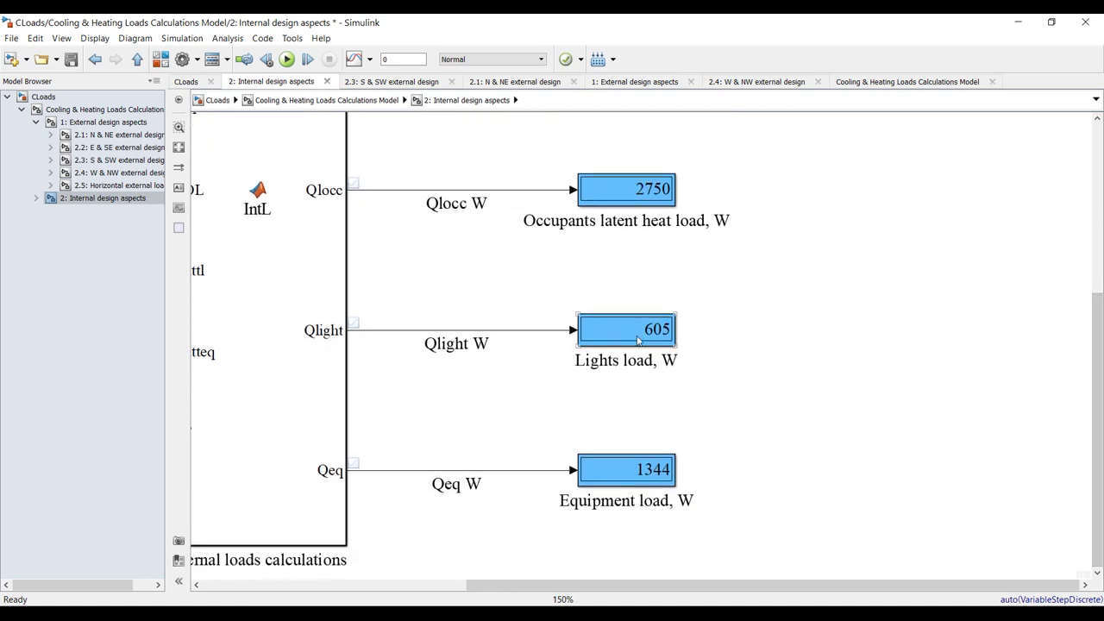
left_click(611, 505)
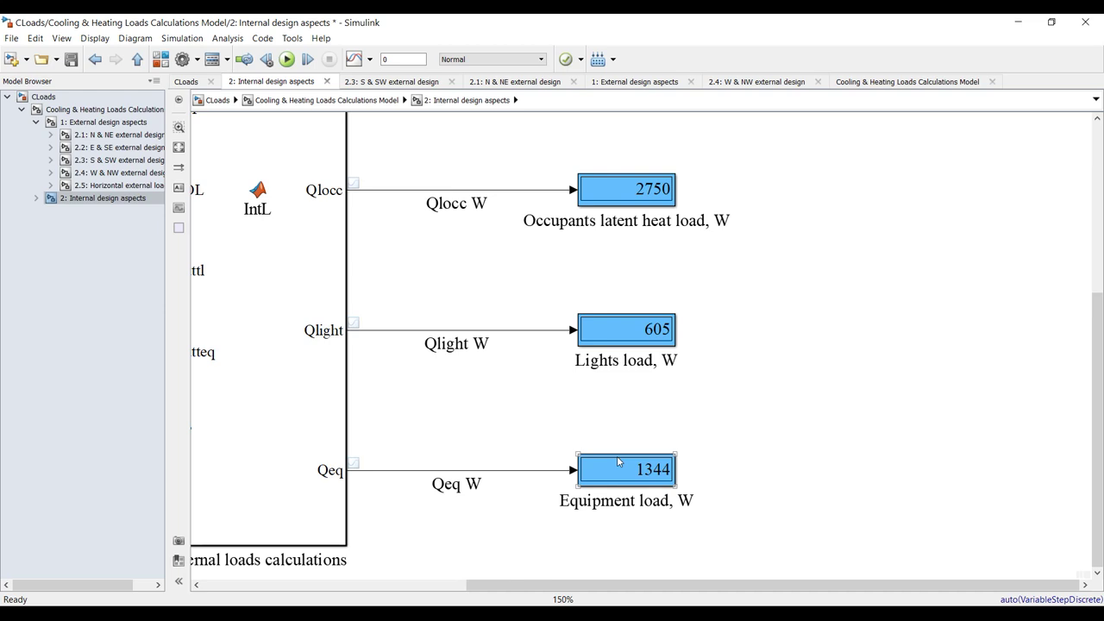
left_click(73, 111)
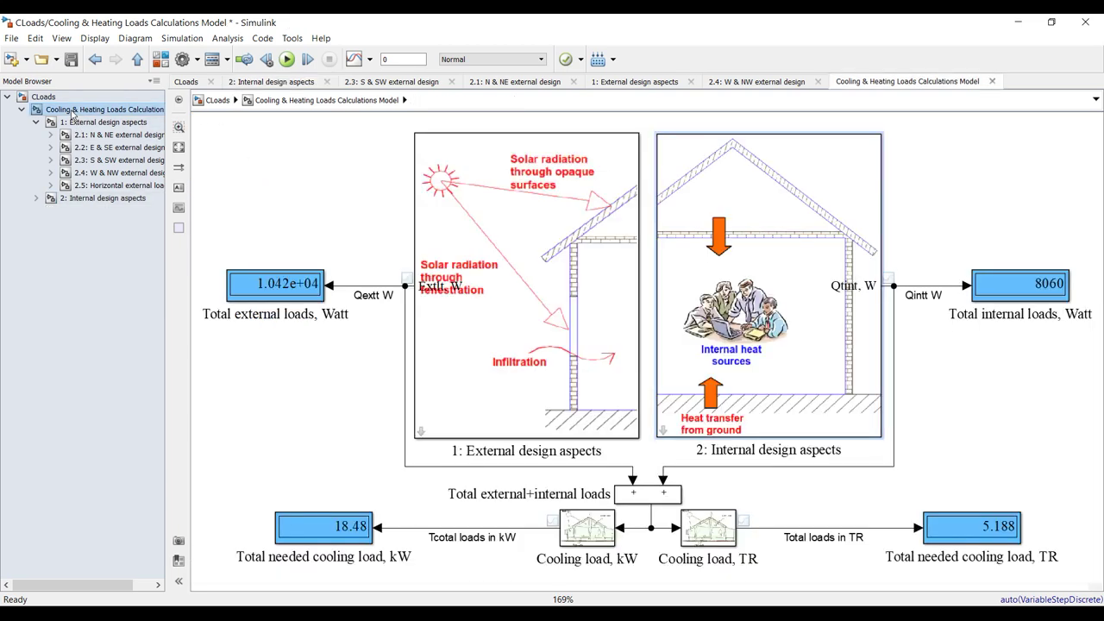